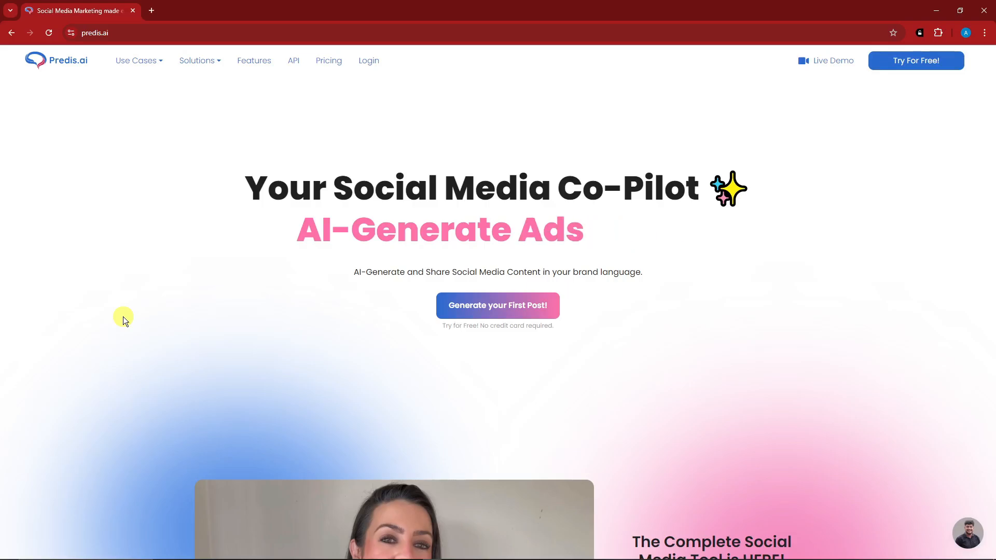
Step: Look through the Predis.ai homepage, including the user testimonials and the supported platform integrations, and return to its beginning
scroll(122, 316, down, 5)
scroll(124, 311, down, 8)
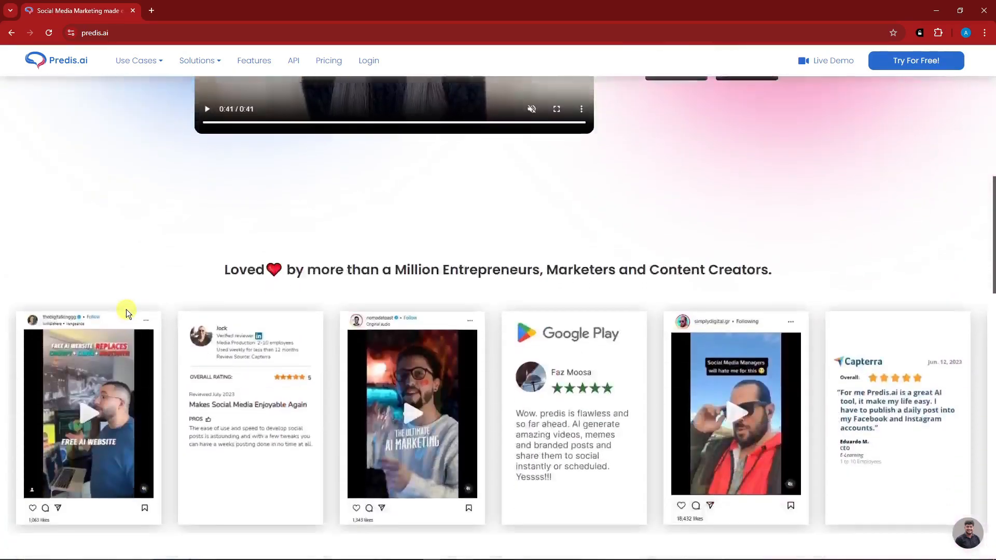
scroll(126, 309, up, 2)
scroll(126, 309, up, 3)
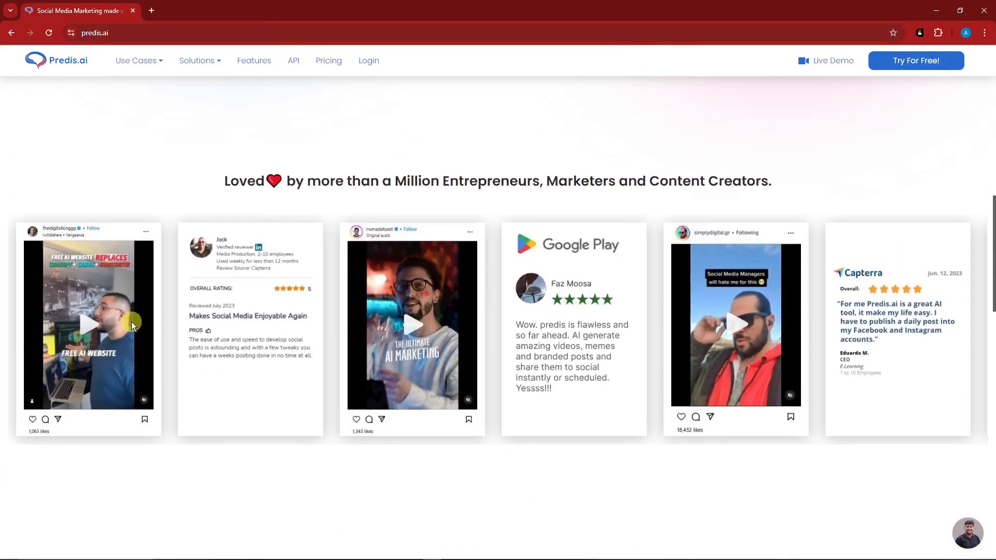
scroll(209, 320, down, 12)
scroll(229, 320, down, 3)
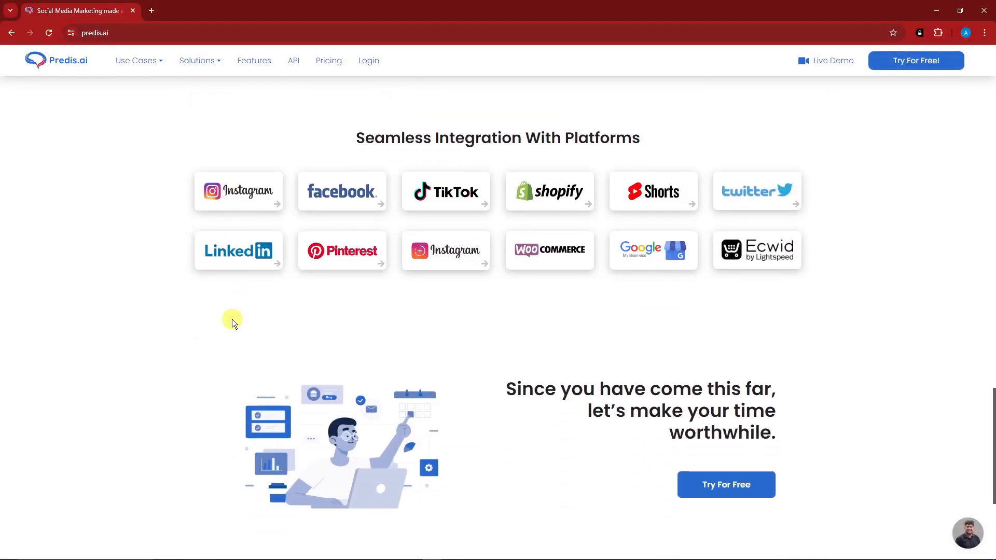
scroll(242, 322, up, 2)
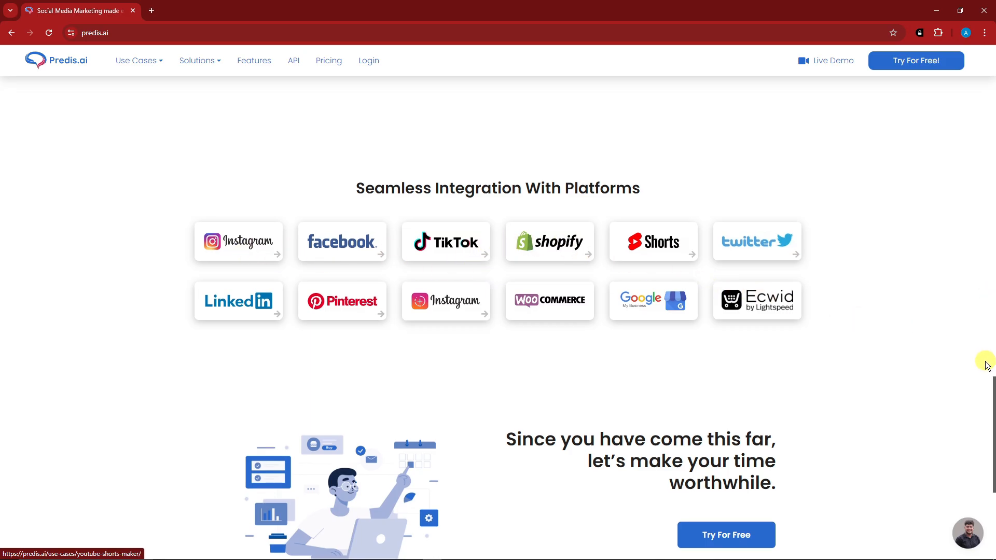
scroll(990, 477, down, 5)
drag(990, 474, 965, 76)
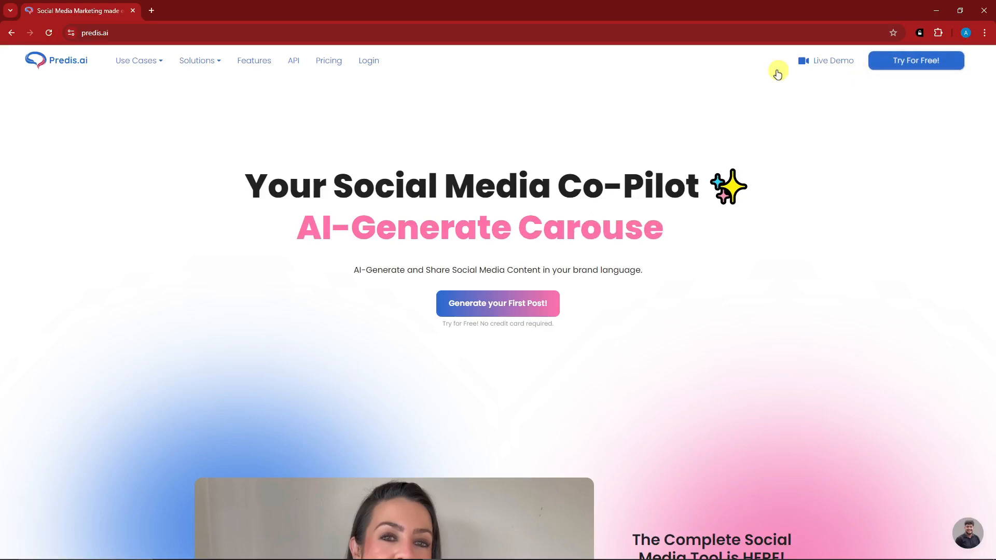
Step: Open the Pricing page in a new tab and show the plan prices for annual payment
right_click(326, 62)
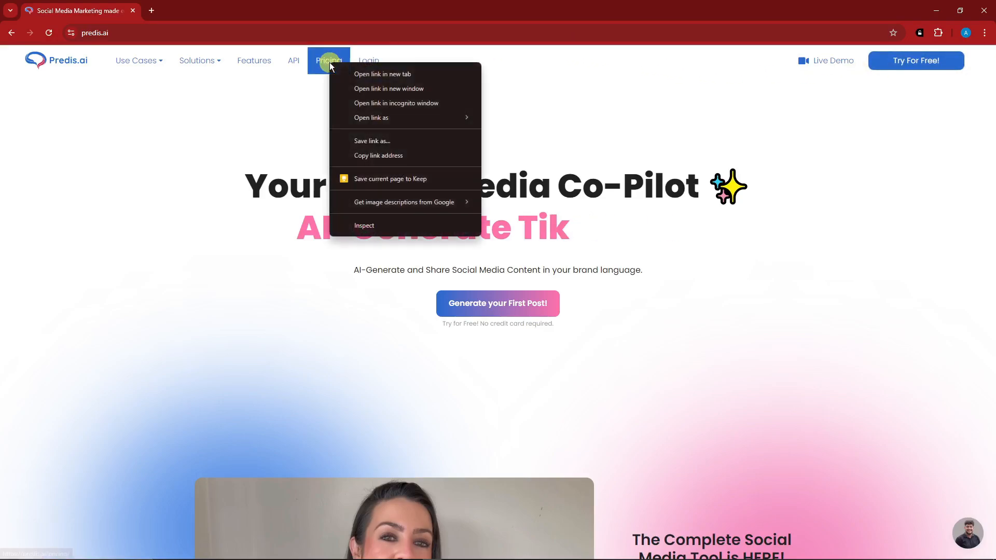
click(347, 73)
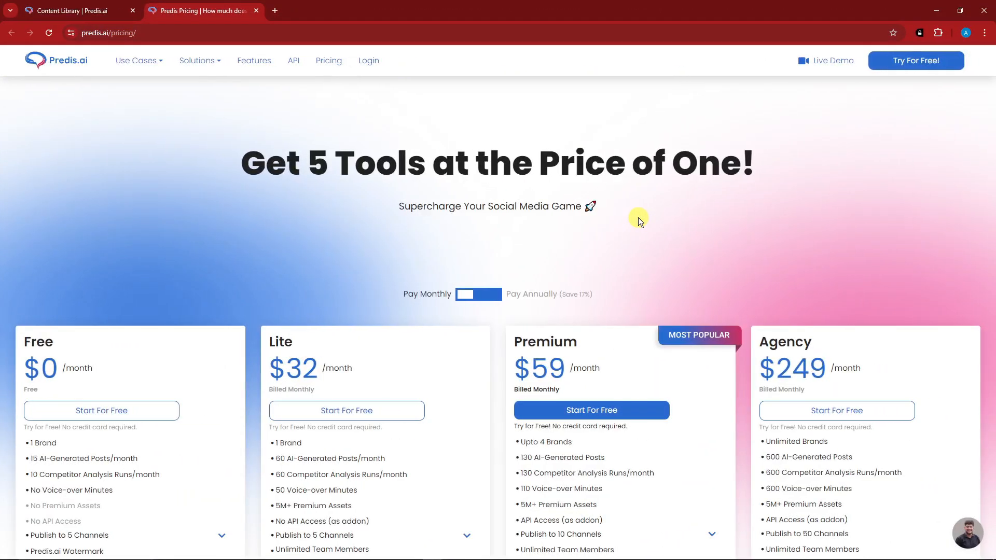
scroll(452, 292, down, 2)
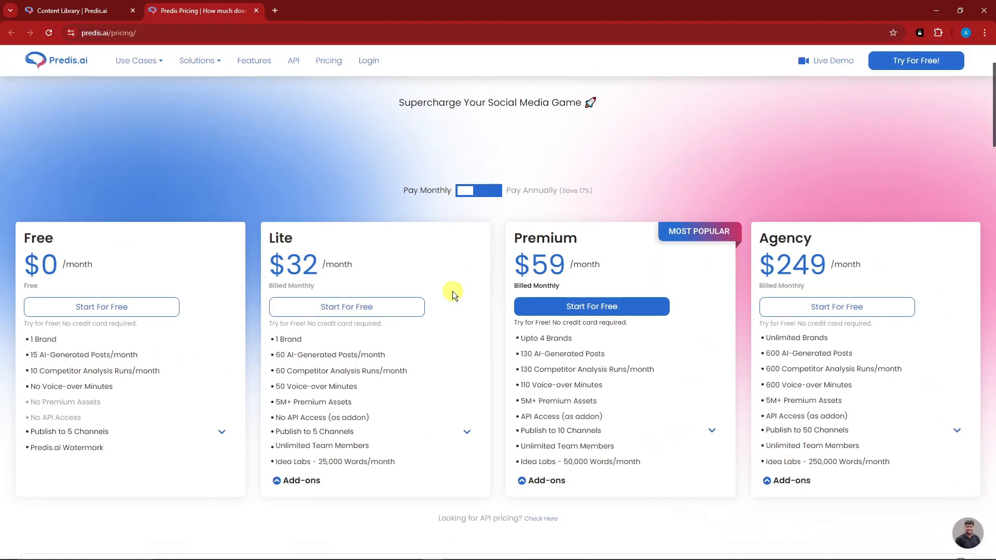
click(485, 196)
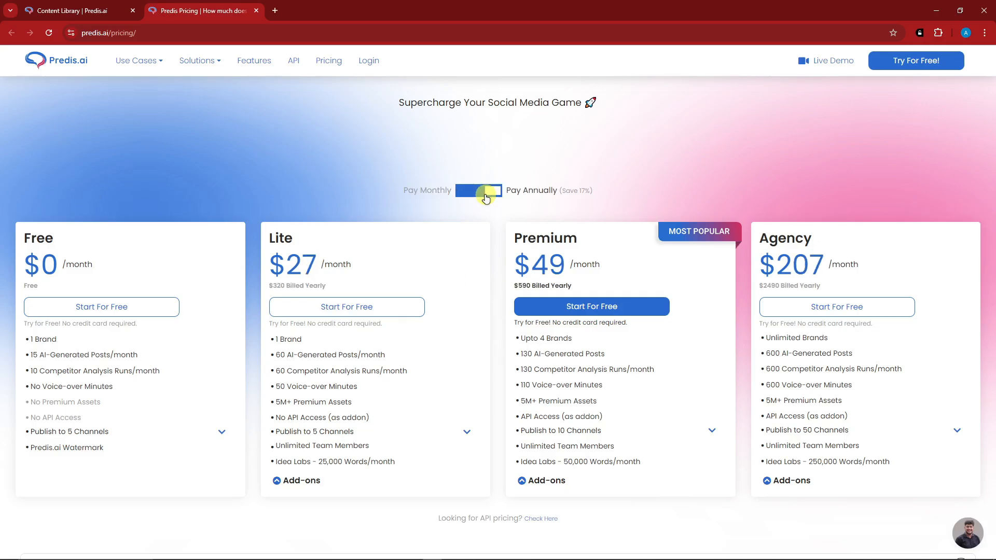
click(636, 183)
Step: Compare the pricing plans, highlighting the brand allowances of the Free, Premium and Agency plans
scroll(455, 222, up, 2)
scroll(462, 227, down, 5)
scroll(464, 232, down, 4)
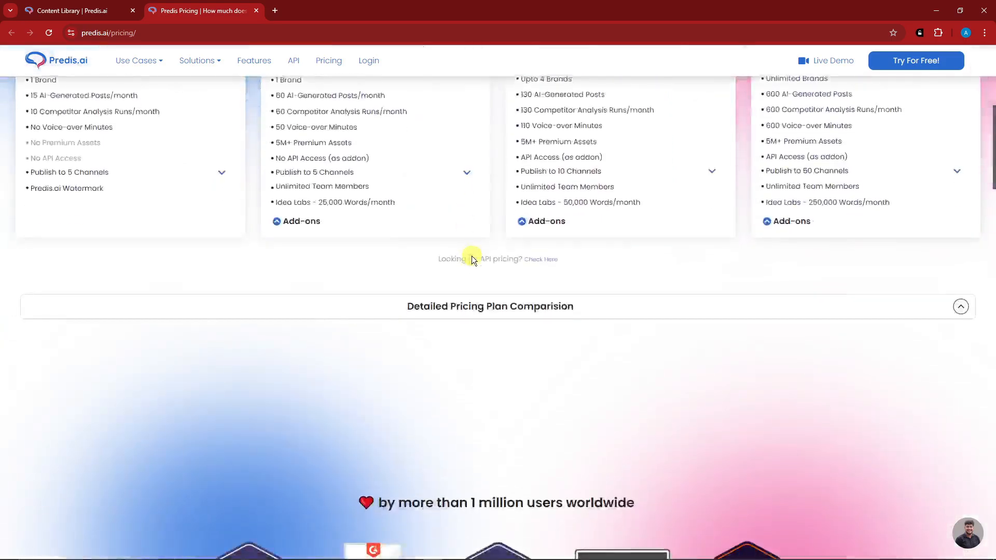
scroll(956, 206, down, 1)
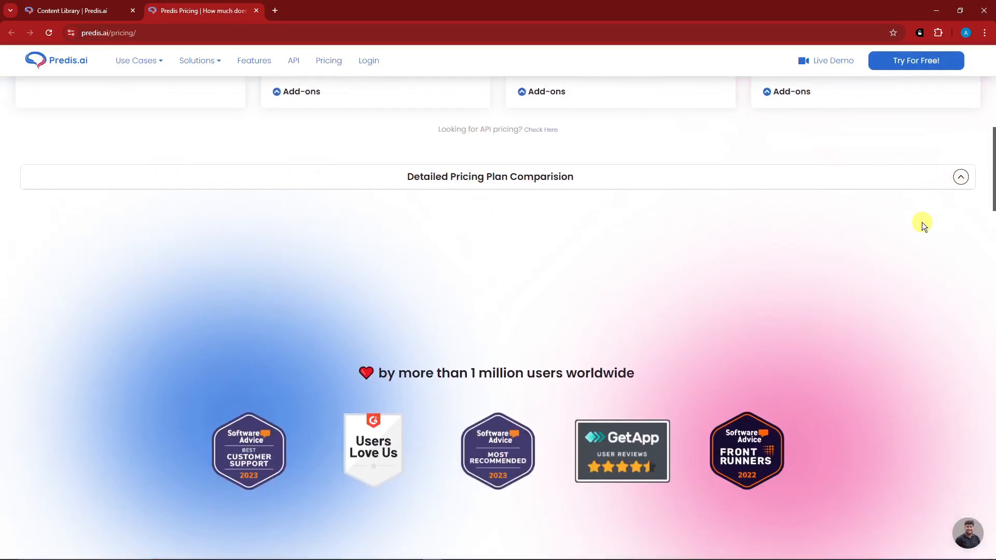
scroll(836, 313, up, 6)
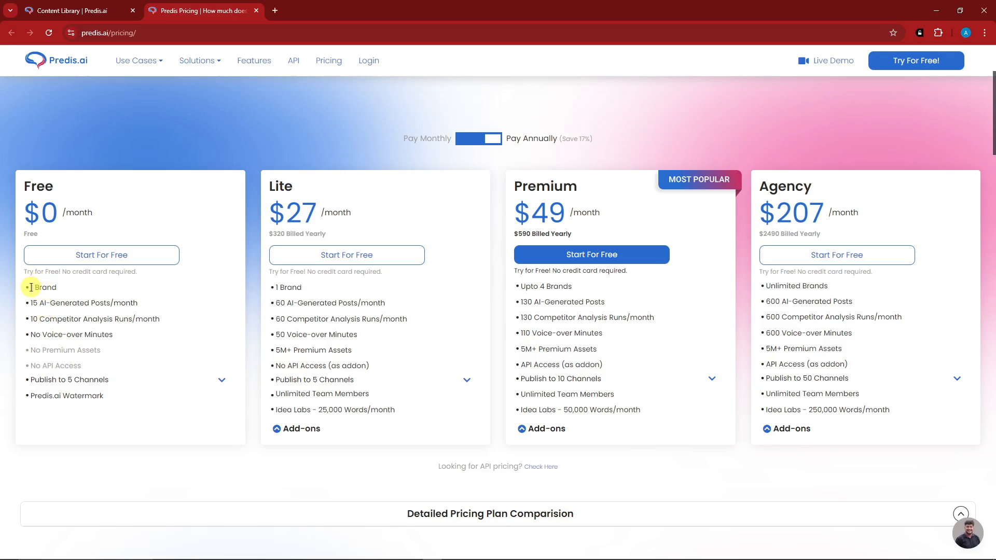
drag(31, 288, 66, 291)
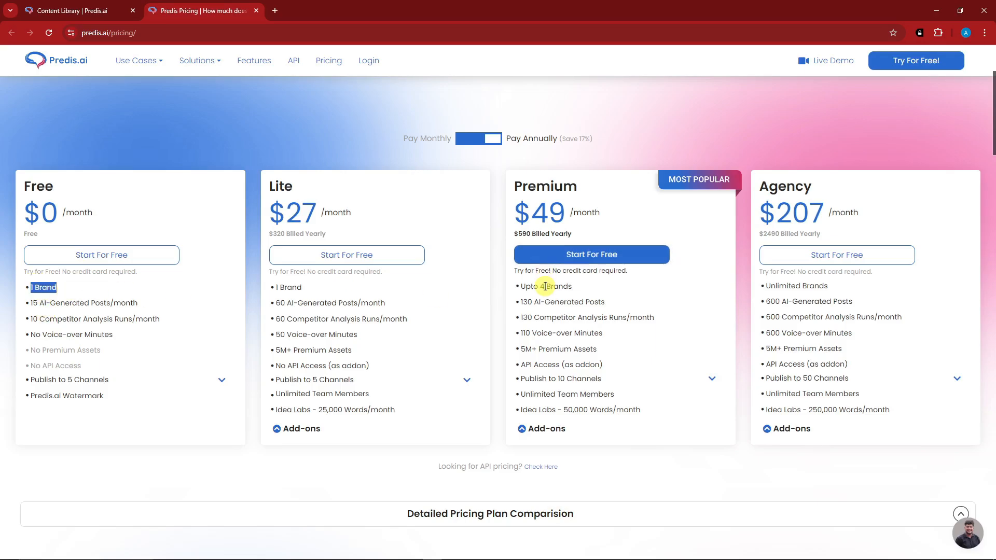
drag(525, 287, 575, 287)
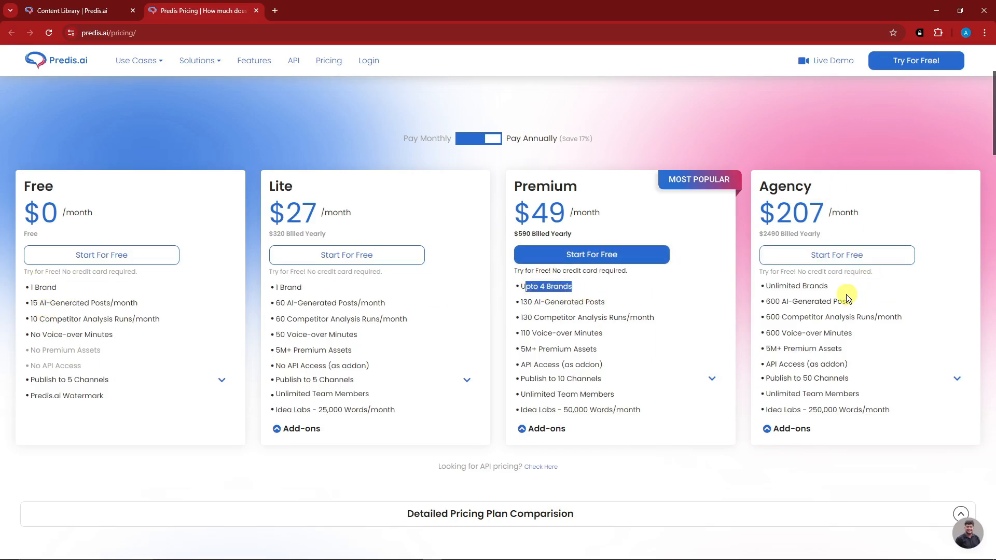
drag(846, 294, 763, 287)
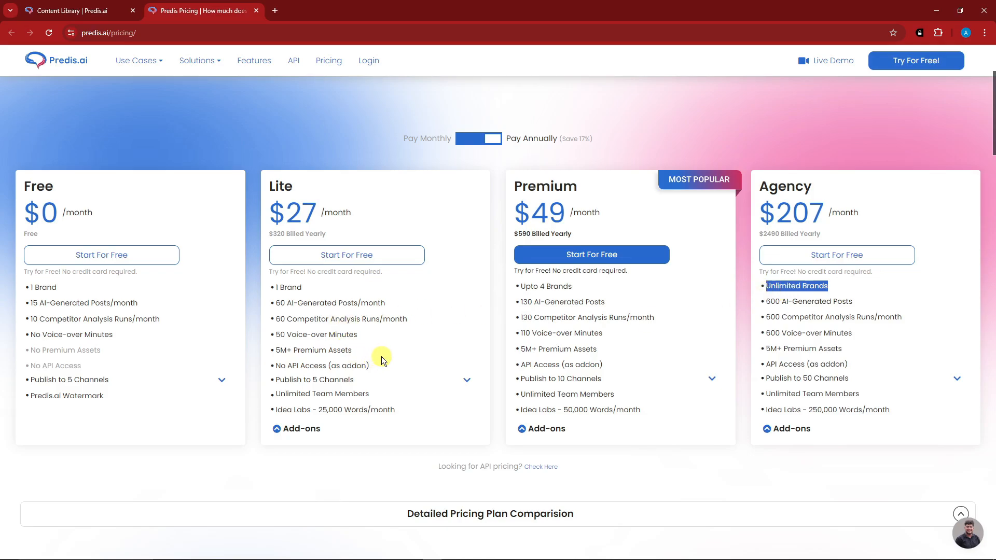
scroll(382, 356, up, 3)
scroll(384, 357, down, 5)
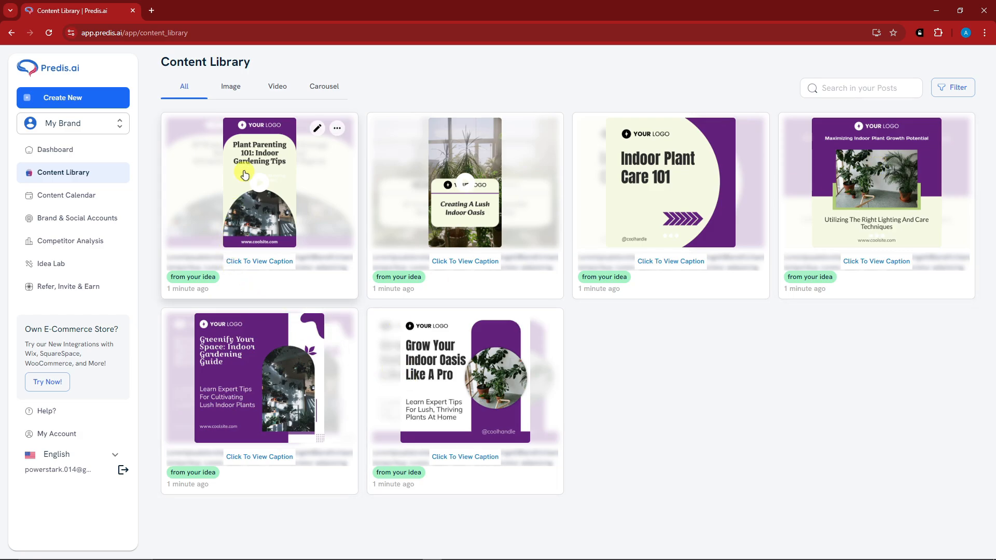
Step: View the Content Library filtered by image, video and carousel posts, and return to showing all posts
click(233, 85)
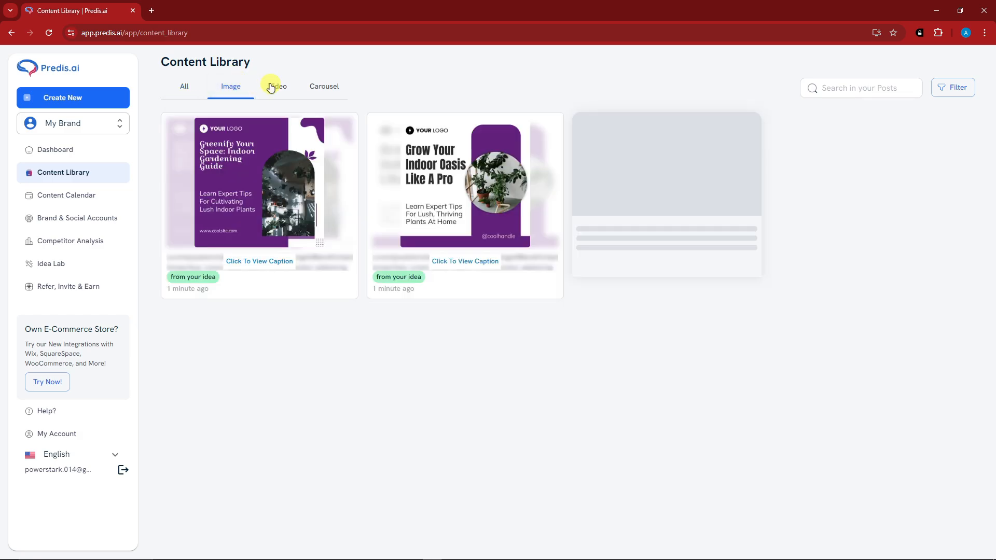
click(270, 86)
click(330, 85)
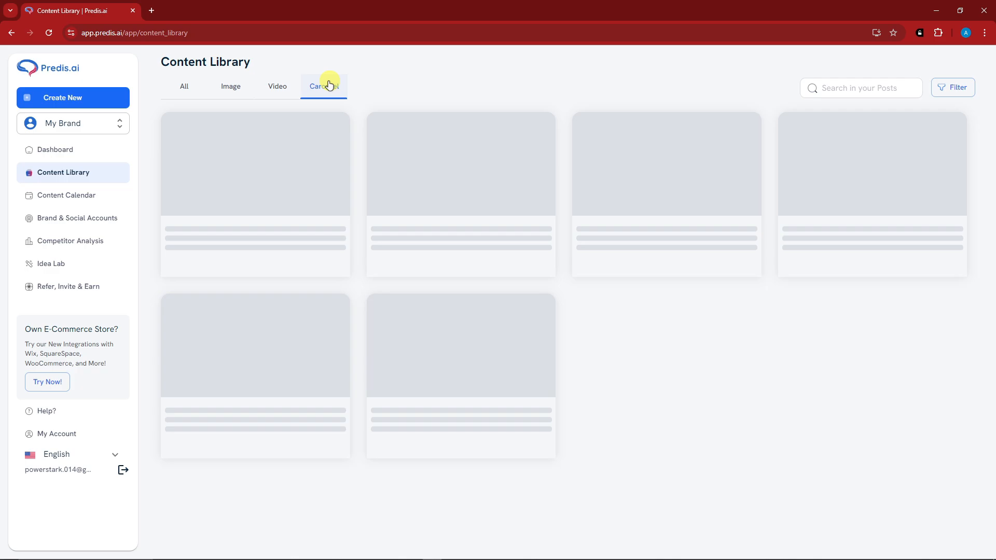
click(187, 88)
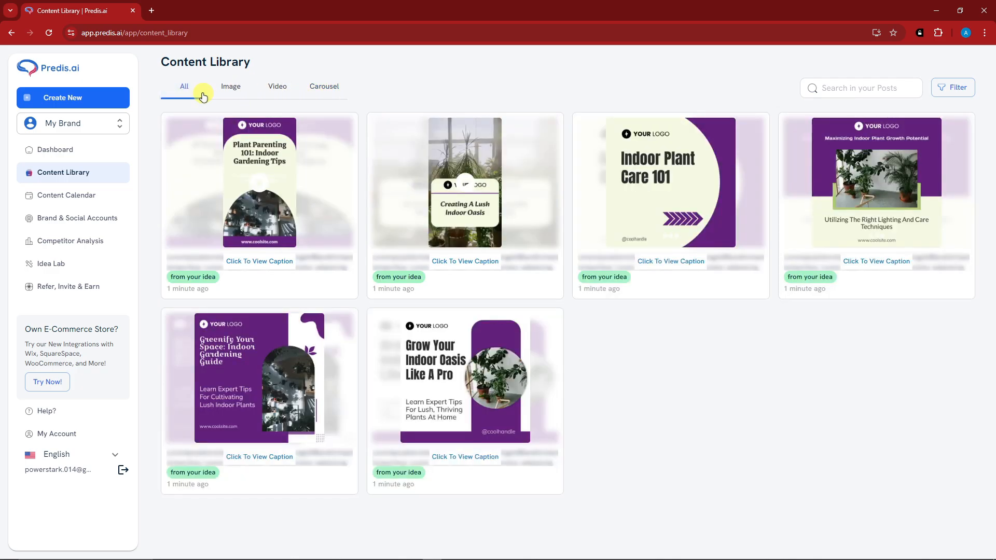
Step: Open the brand and social accounts settings and review the store integrations and the linkable social platforms
click(78, 217)
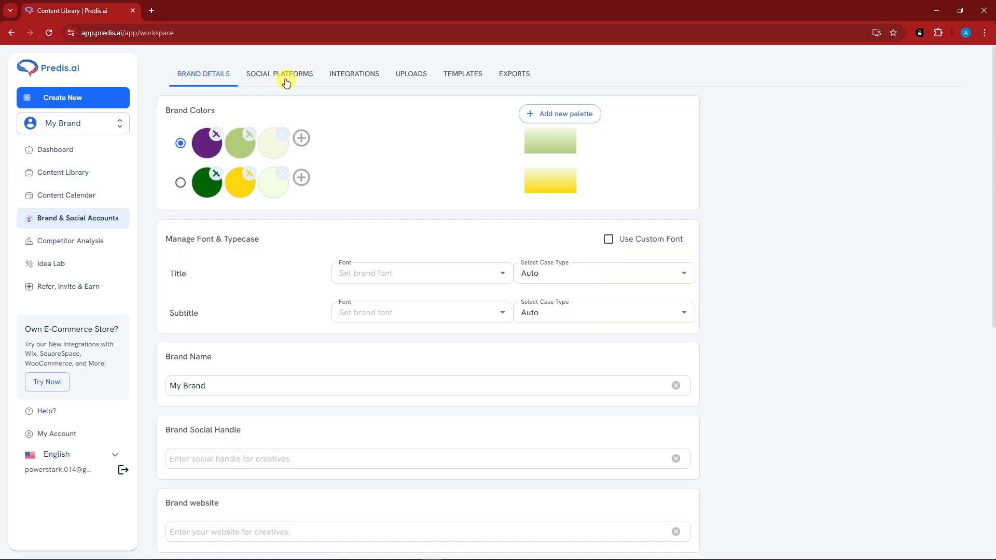
click(286, 83)
click(330, 73)
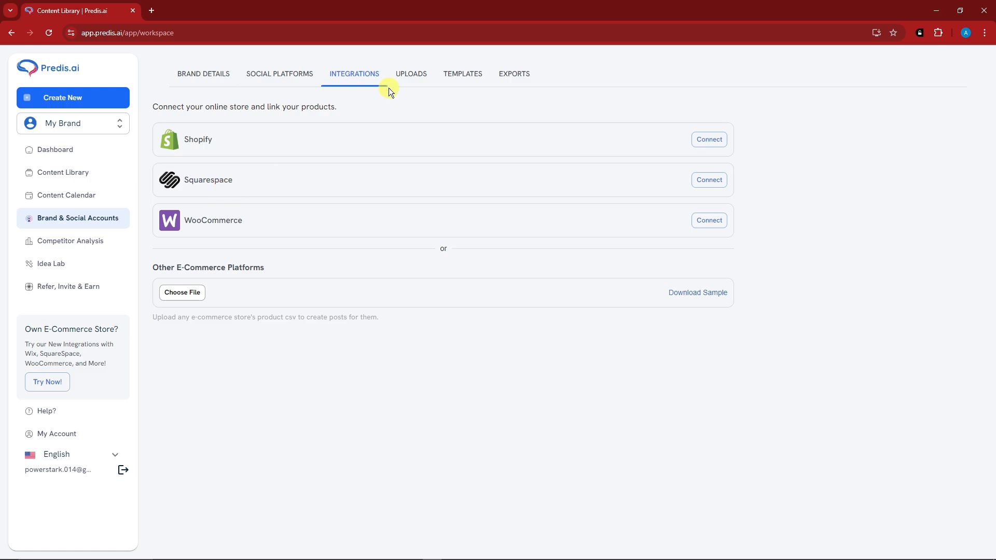
click(280, 76)
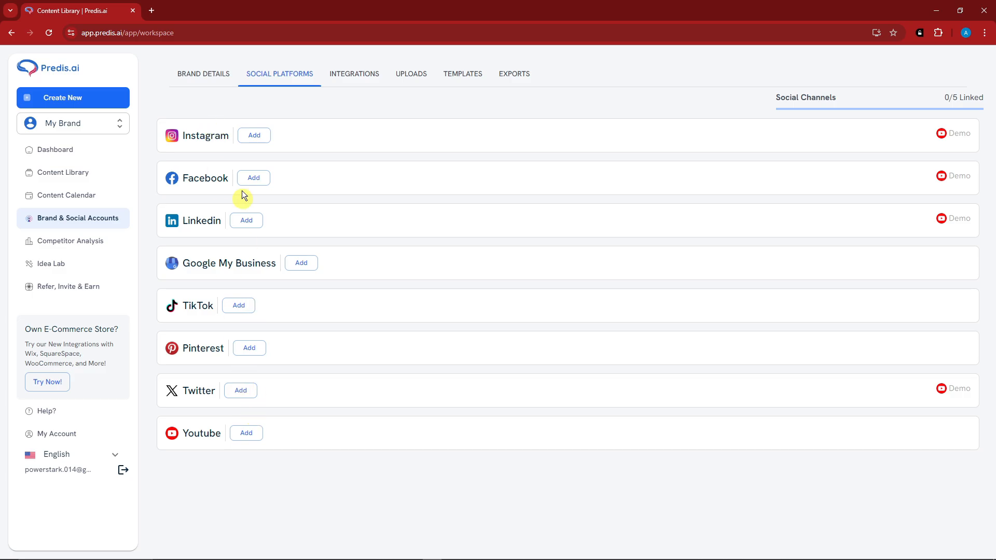
Step: Review the brand details, from colors and fonts to hashtags, tonality, timezone and logo uploads
click(206, 71)
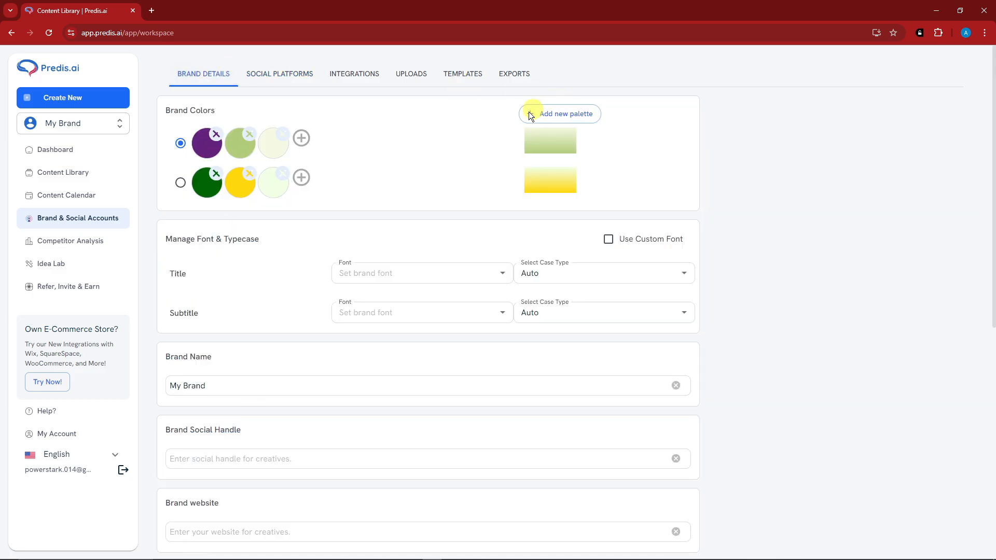
scroll(409, 326, down, 8)
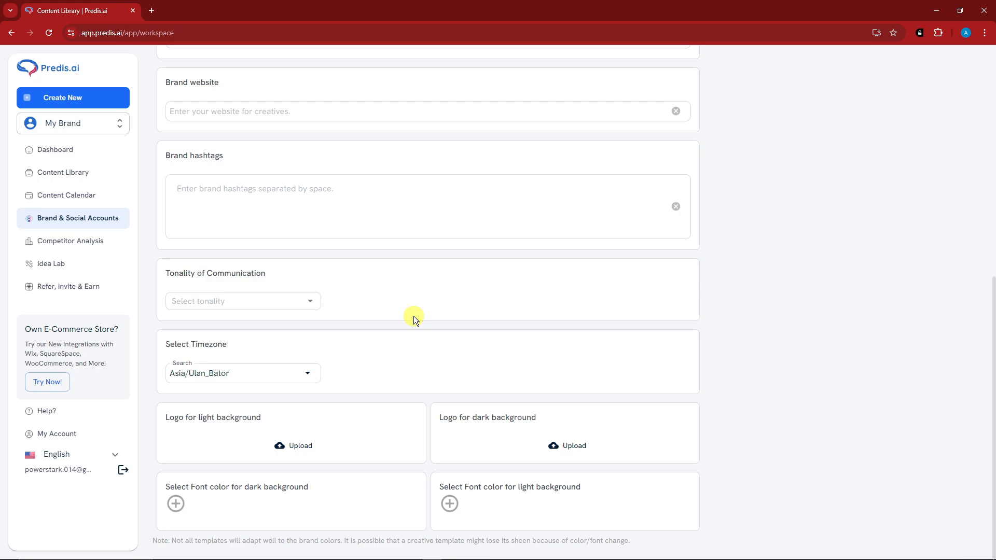
scroll(191, 290, up, 2)
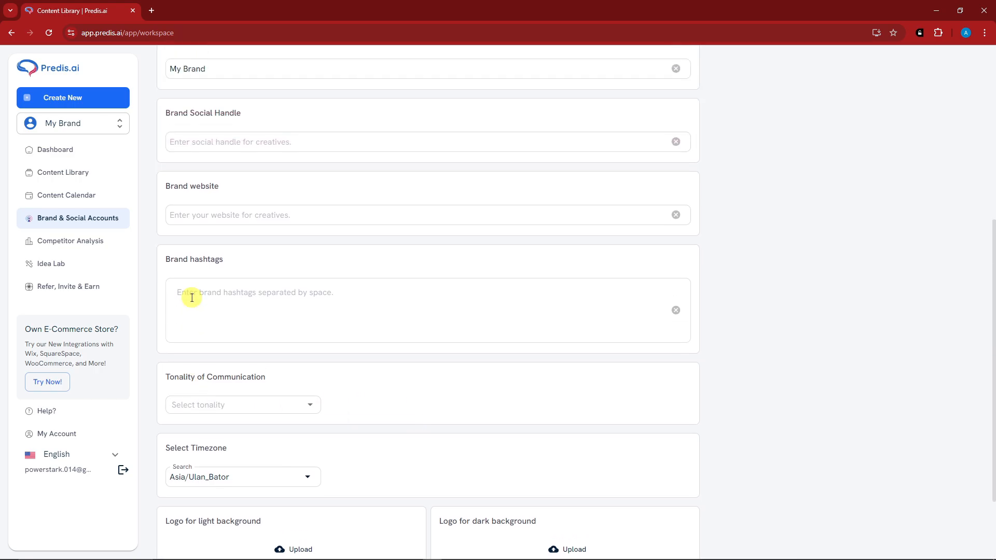
Step: Open Competitor Analysis and close the Add Competitors dialog without entering any Instagram or Facebook account
click(80, 248)
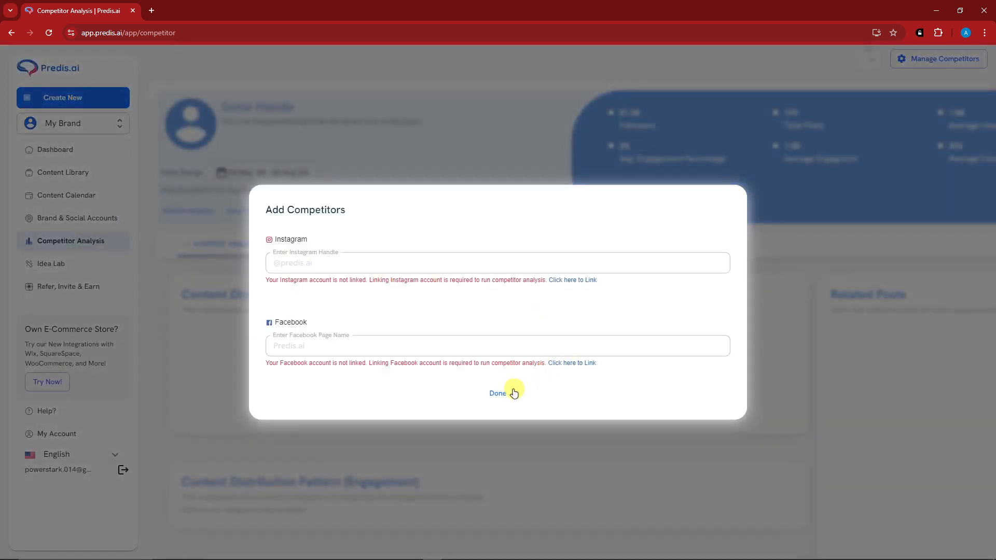
click(503, 391)
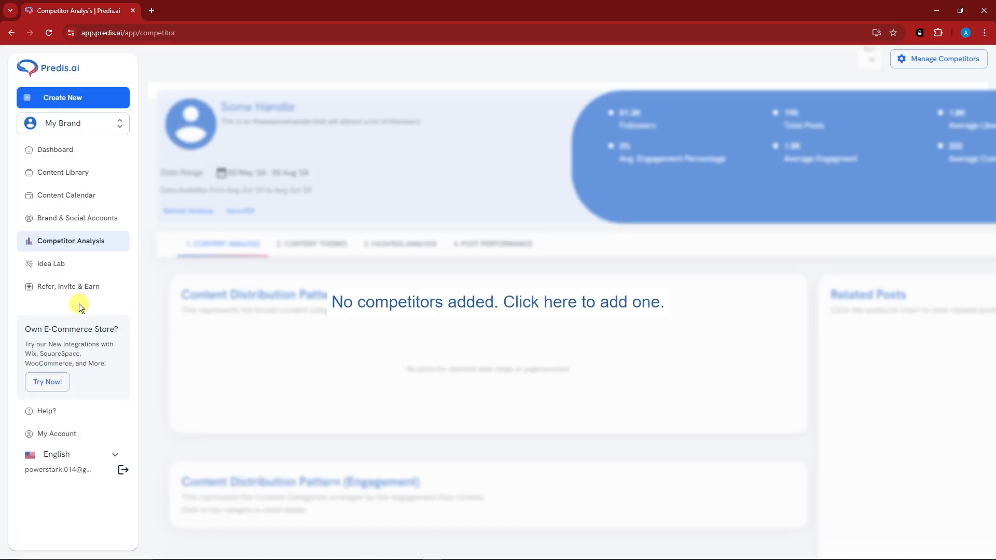
Step: Ask the Idea Lab chat for "3 tips for gardening" and inspect the post creation option for each tip
click(57, 263)
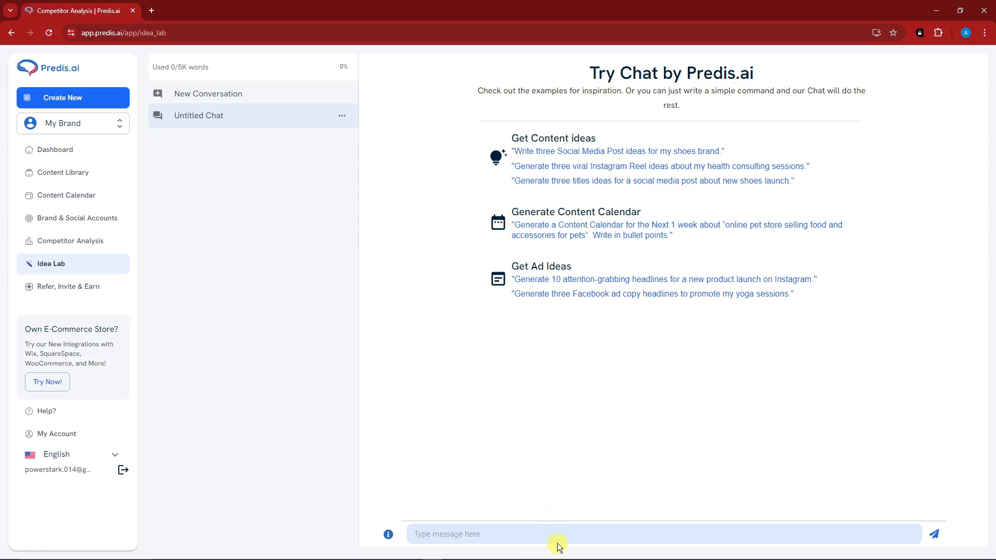
text(3 tips for gardening)
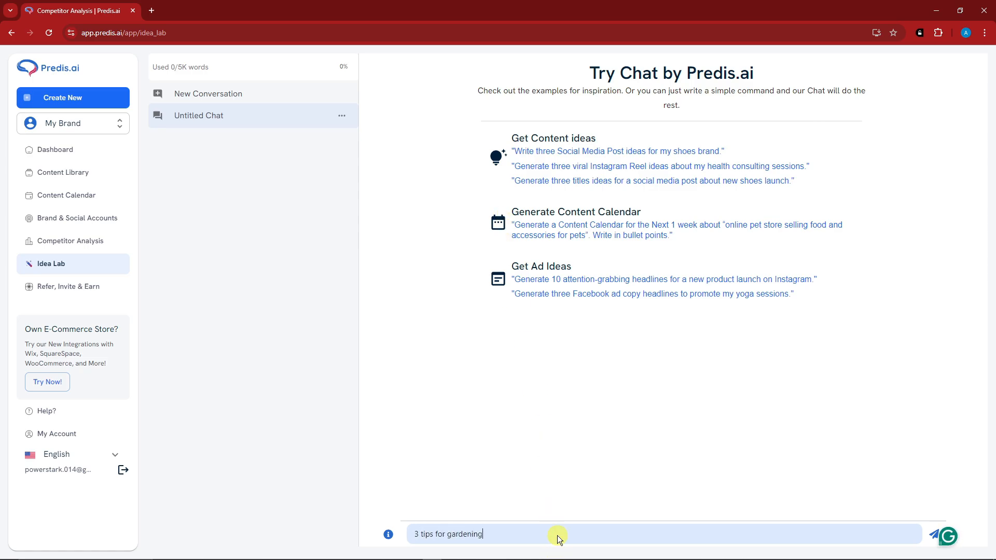
key(Return)
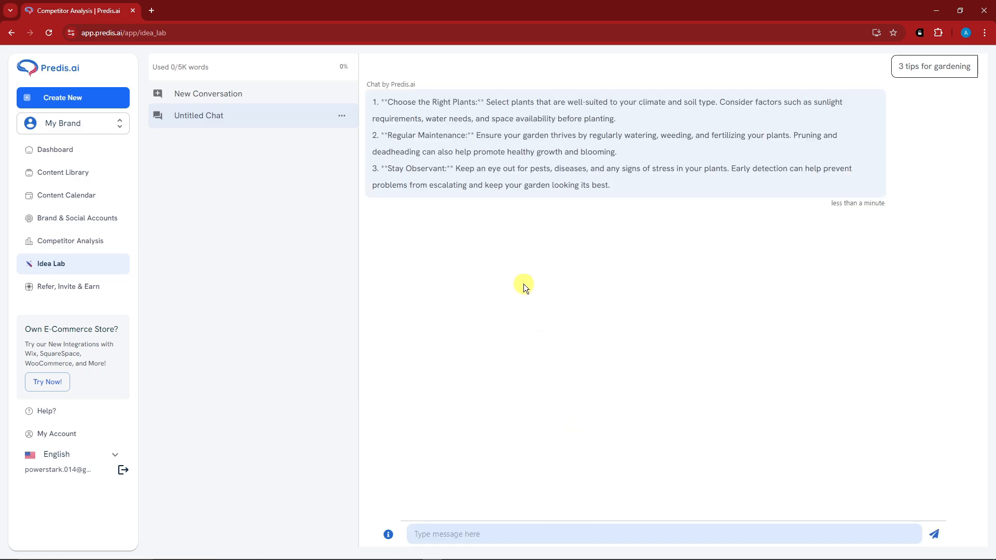
mouse_move(509, 123)
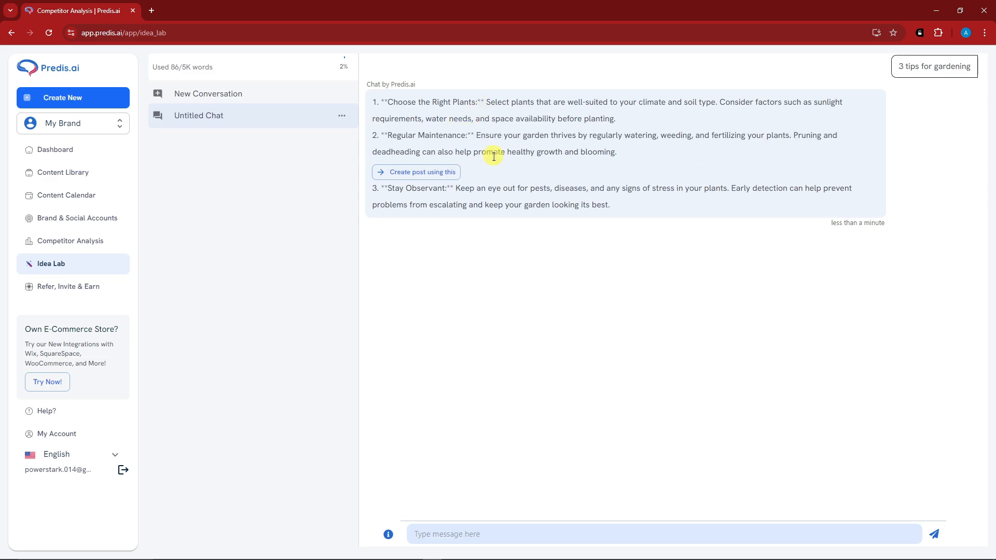
mouse_move(407, 167)
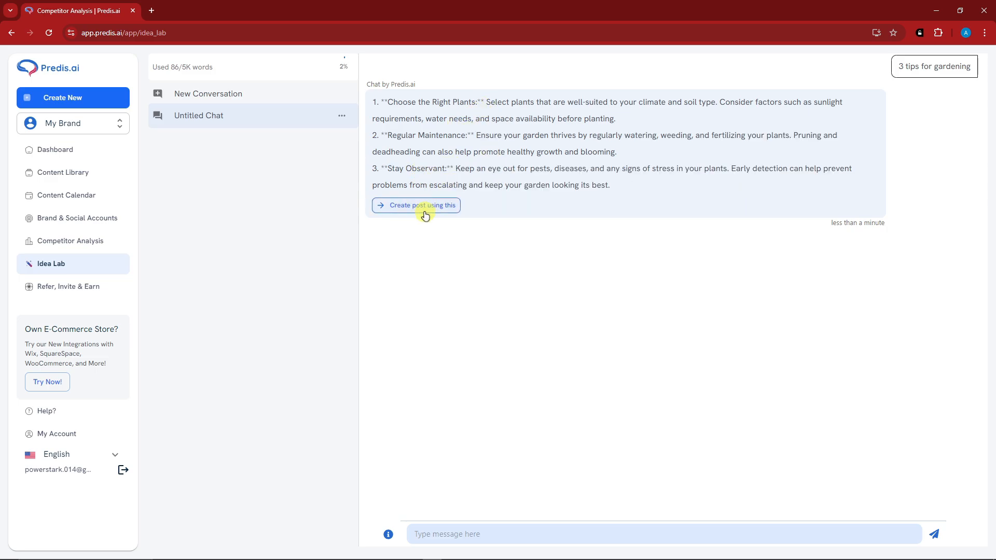
mouse_move(539, 154)
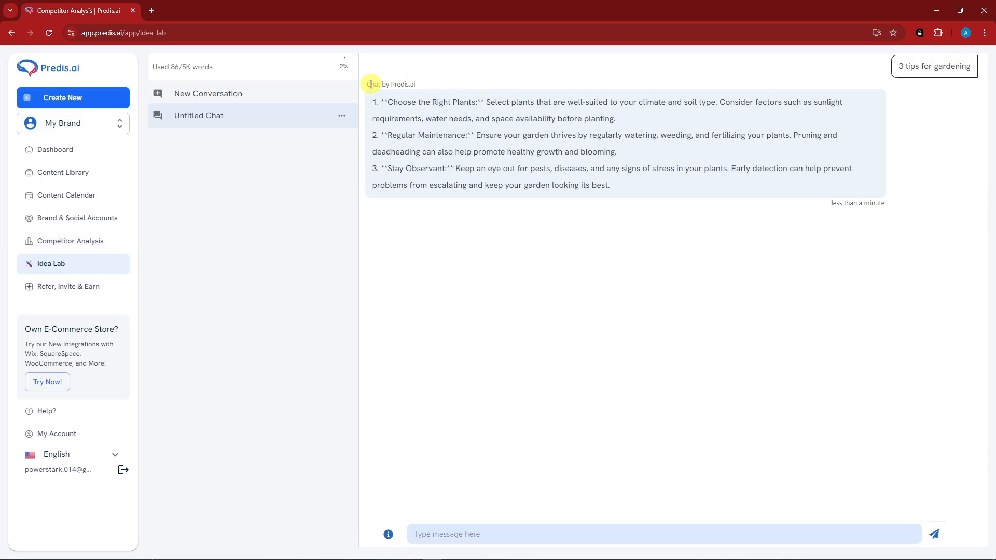
Step: Open the Content Calendar and switch it to the monthly view
click(83, 196)
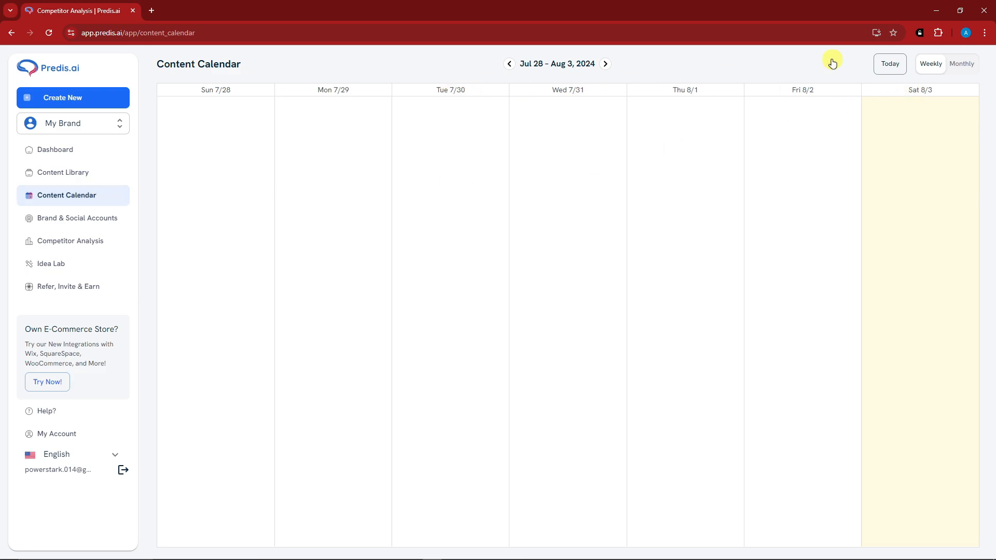
click(957, 64)
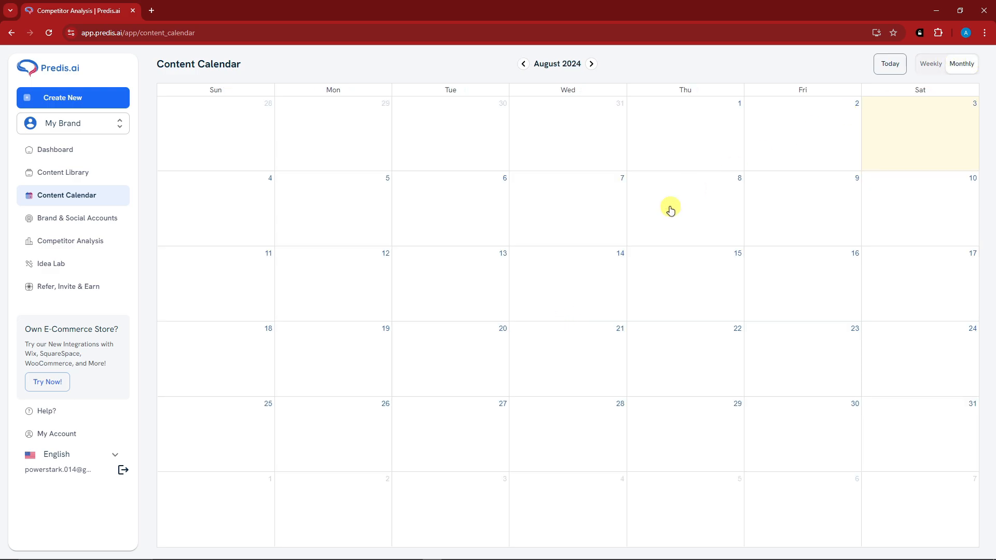
Step: Try to add content to several days in the August 2024 calendar
click(663, 281)
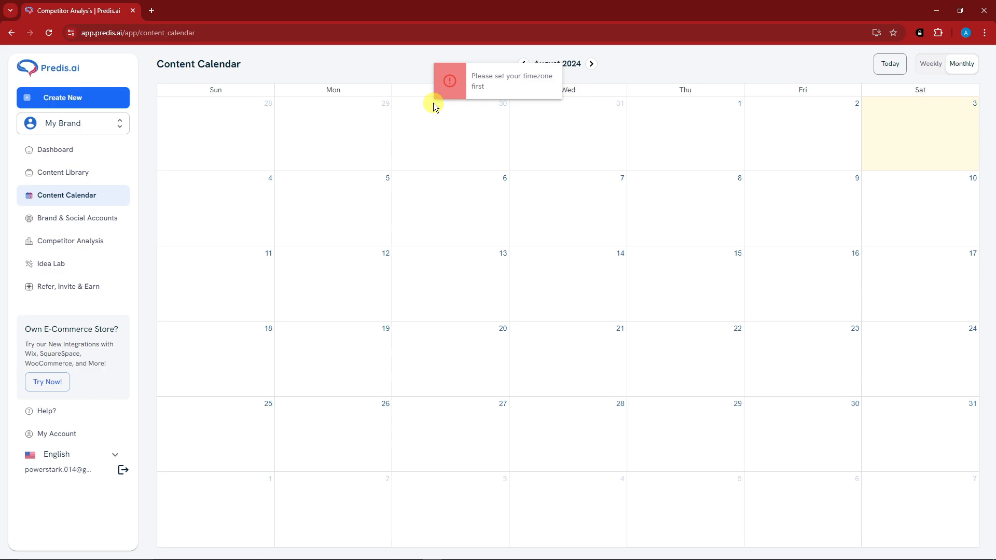
click(555, 407)
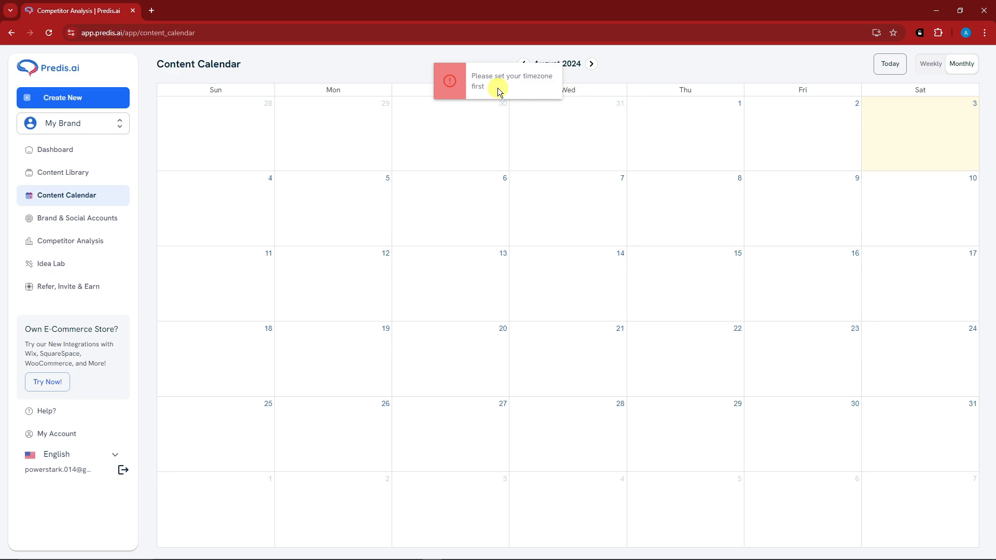
click(592, 393)
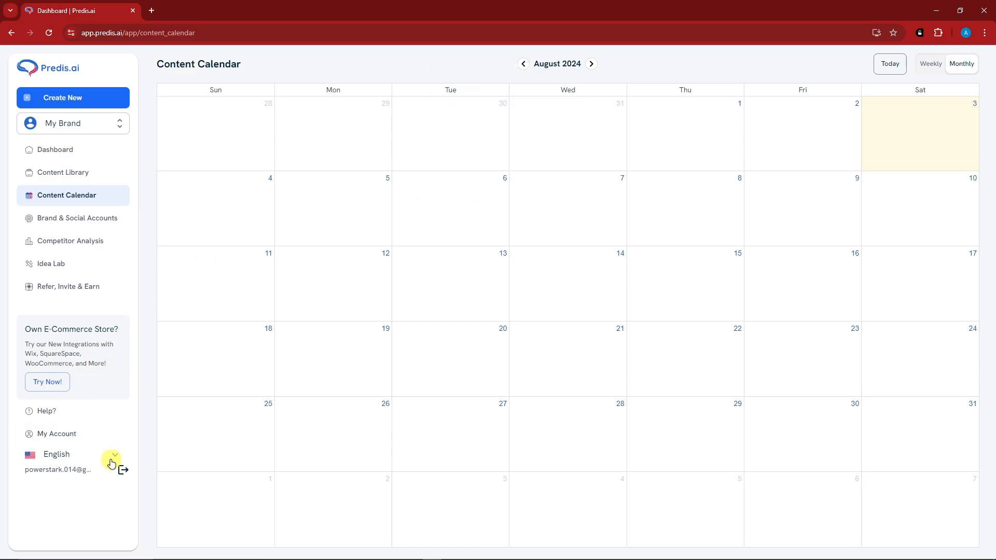
Step: Set the brand's timezone to (GMT -5:00) America/Cayman in the brand details
click(60, 218)
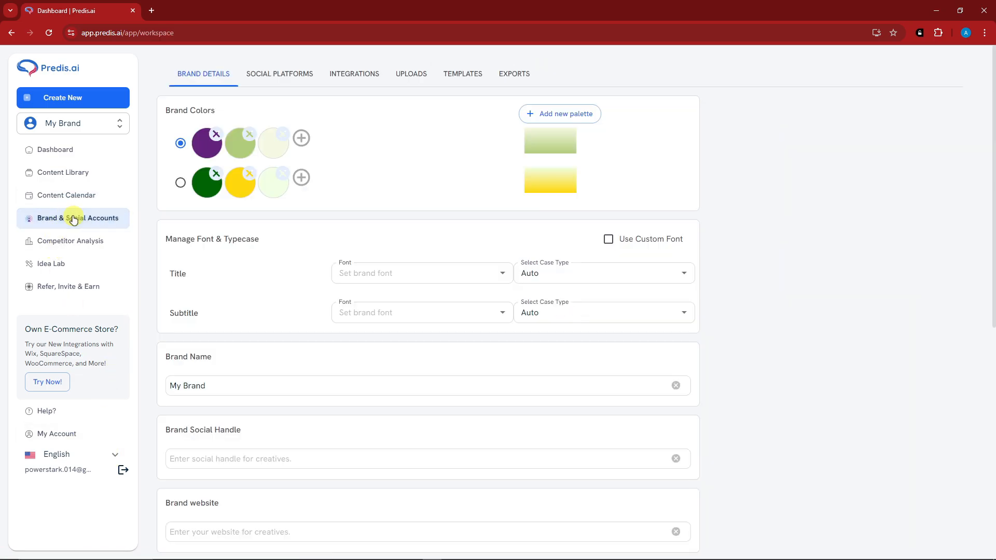
scroll(404, 322, down, 8)
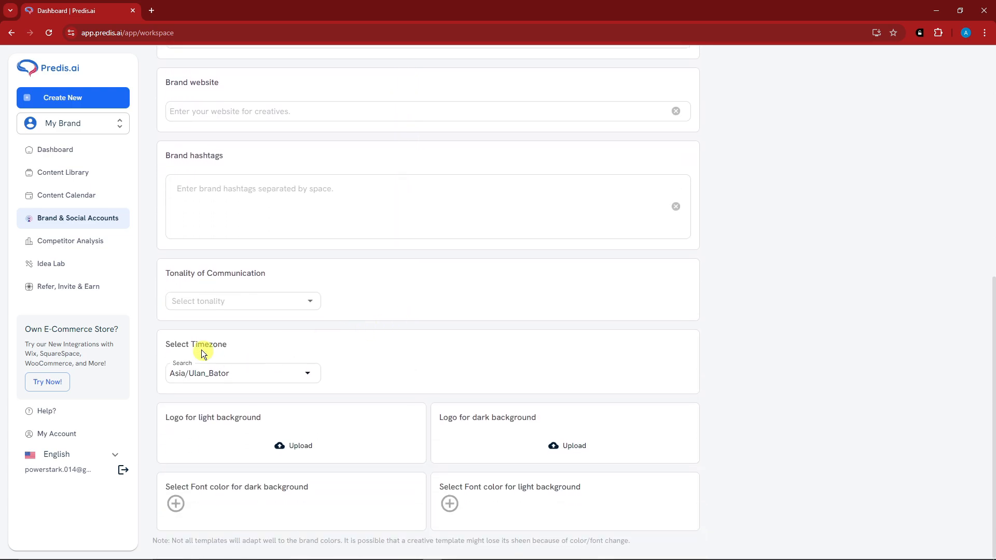
click(307, 373)
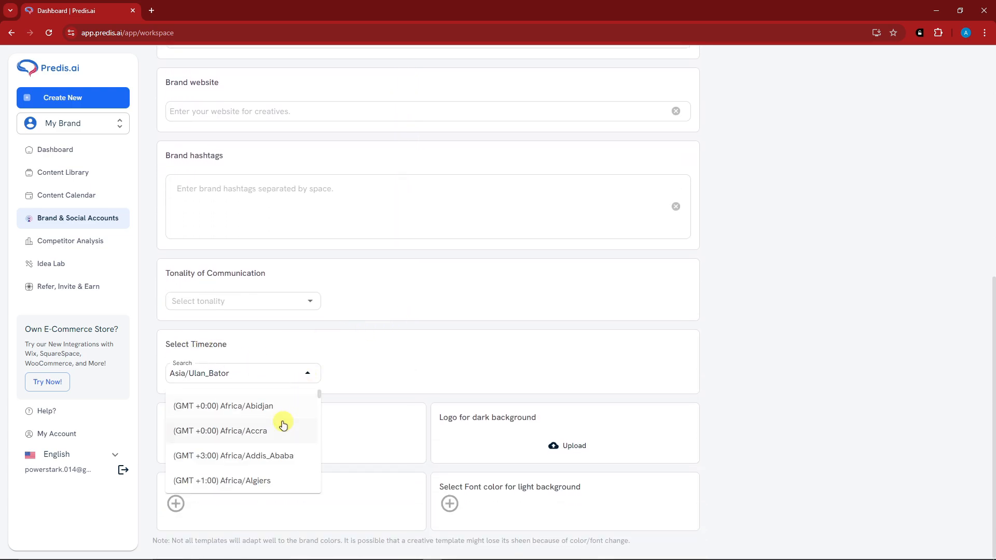
scroll(283, 430, down, 12)
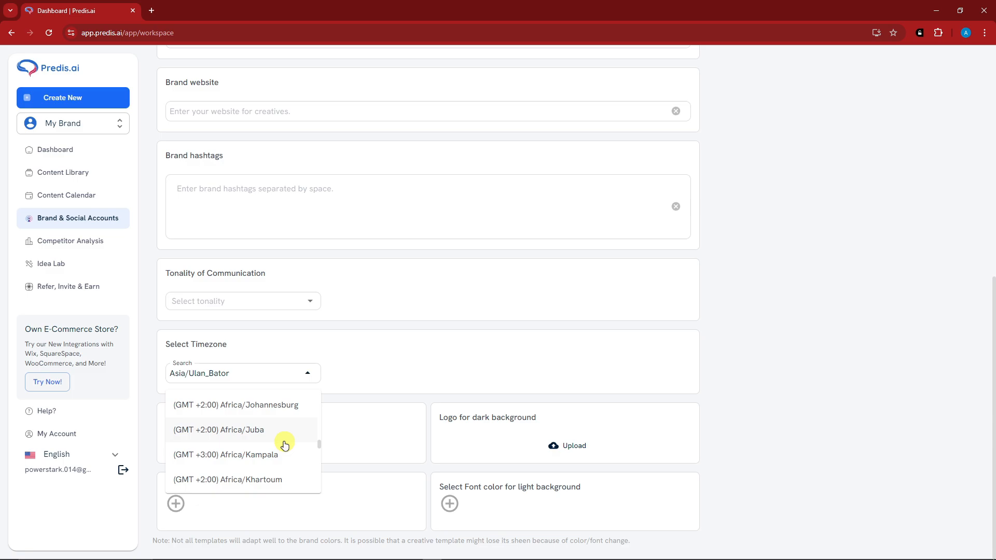
scroll(284, 445, down, 10)
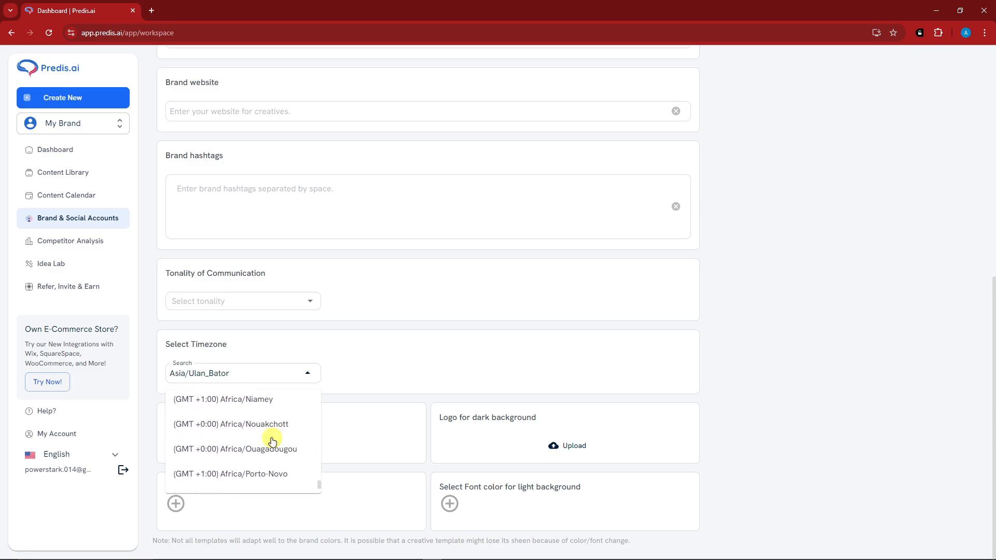
scroll(272, 446, down, 3)
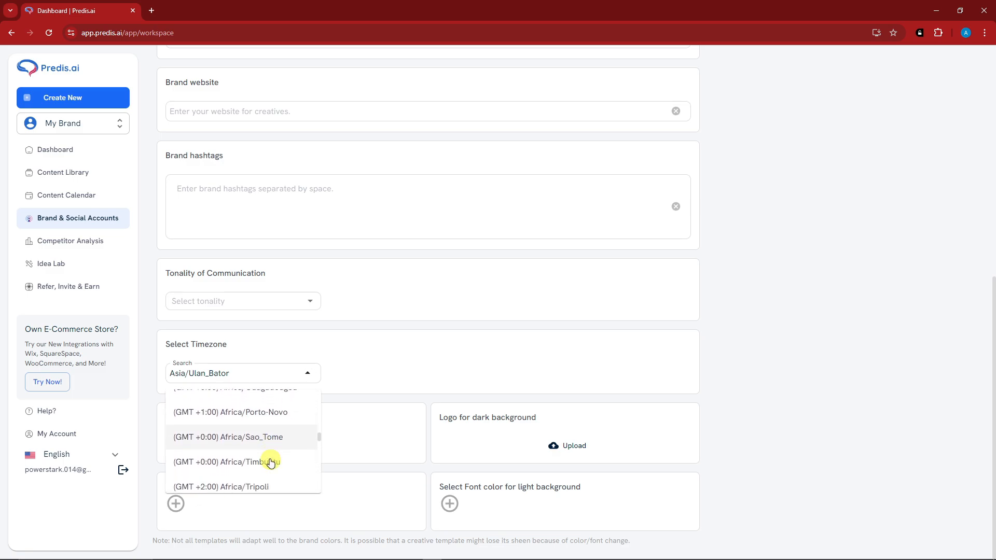
scroll(270, 461, down, 5)
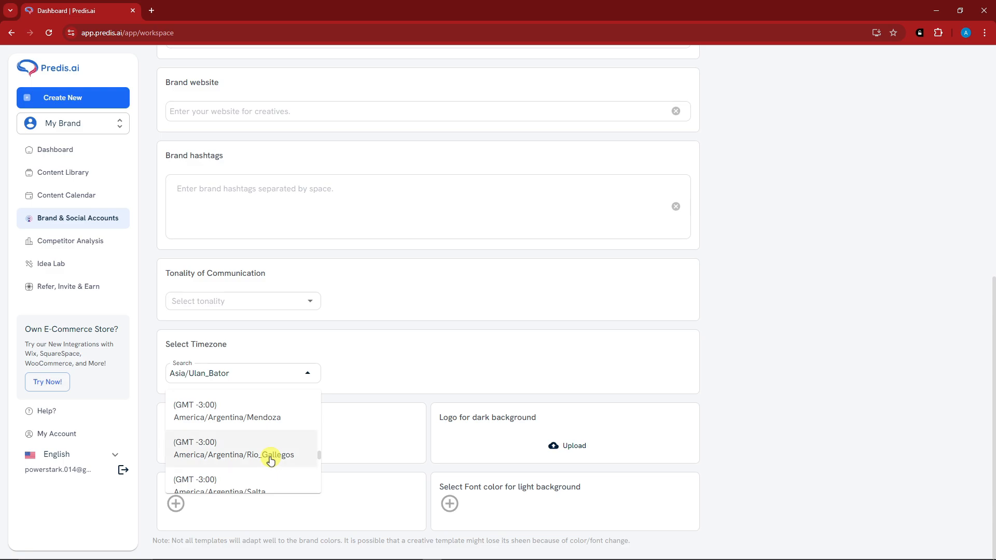
scroll(270, 461, up, 4)
scroll(253, 419, down, 10)
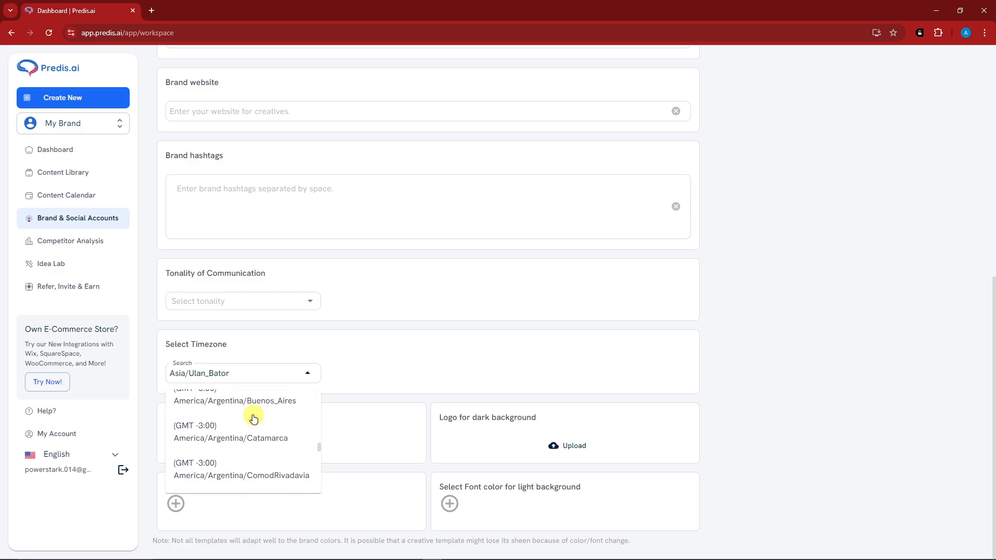
scroll(284, 469, down, 10)
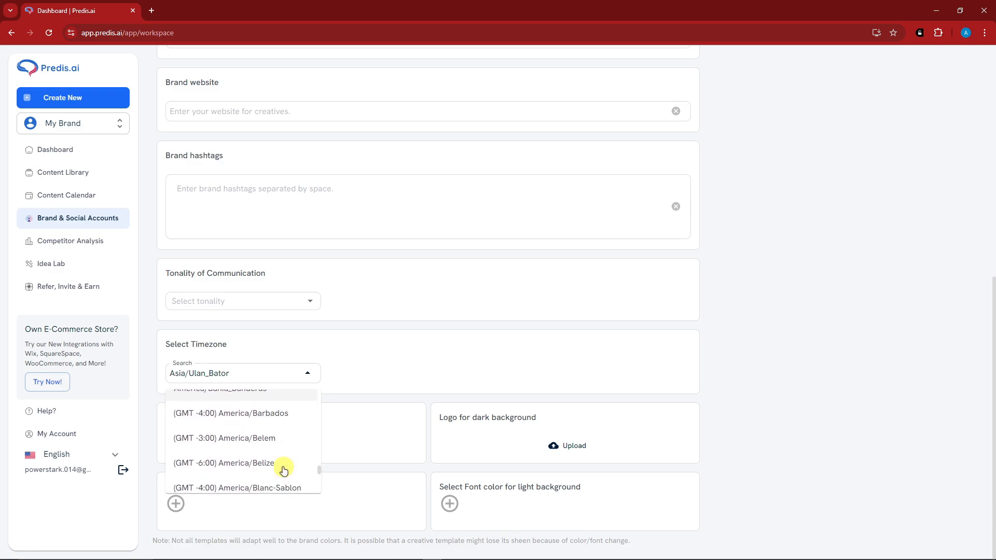
scroll(283, 470, down, 4)
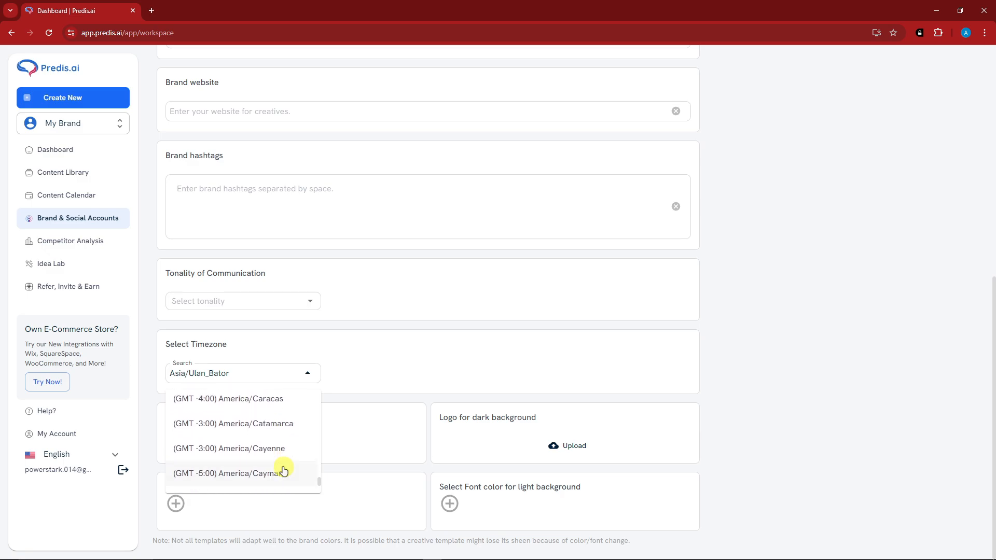
click(264, 427)
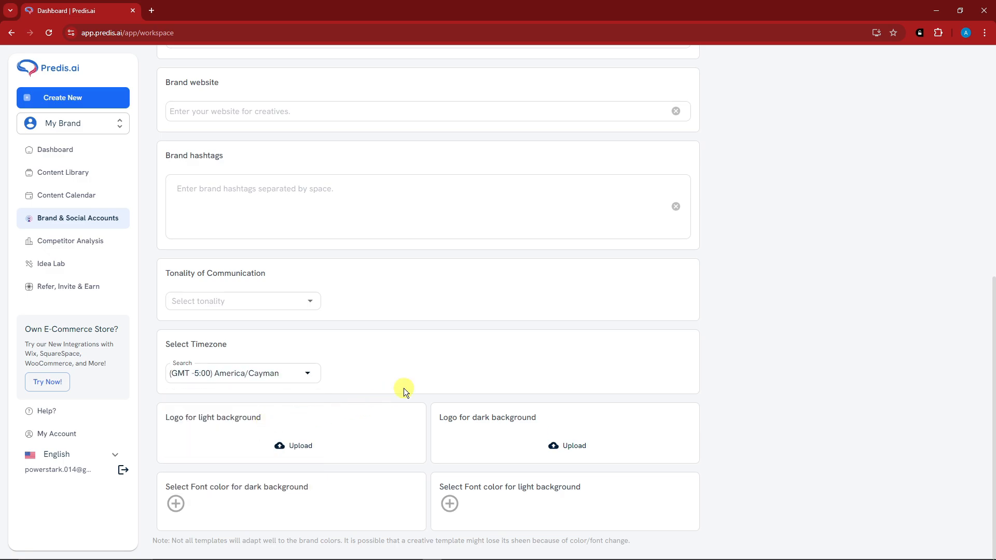
scroll(406, 425, up, 8)
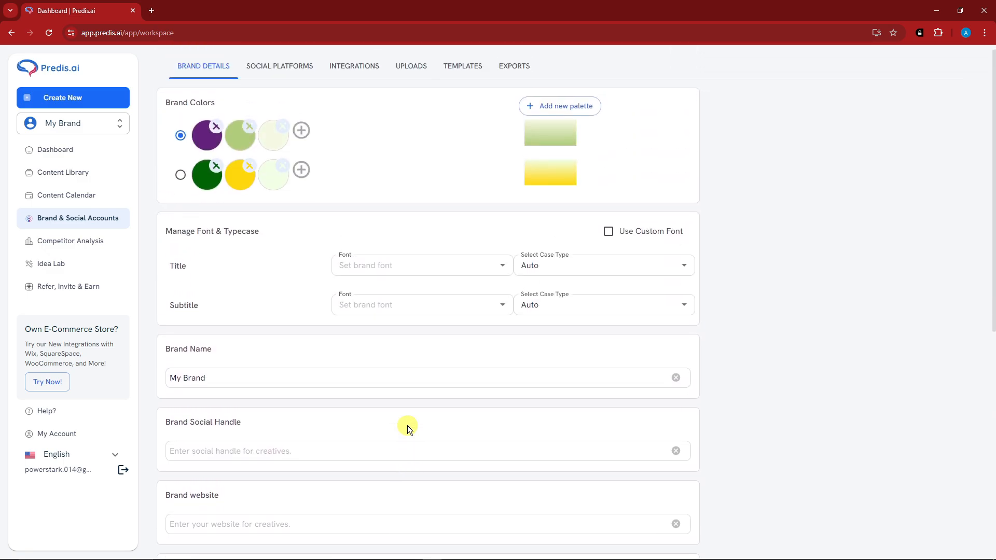
Step: Reopen the Content Calendar in monthly view and choose the "Plant Parenting 101: Indoor Gardening Tips" video for August 7
click(83, 195)
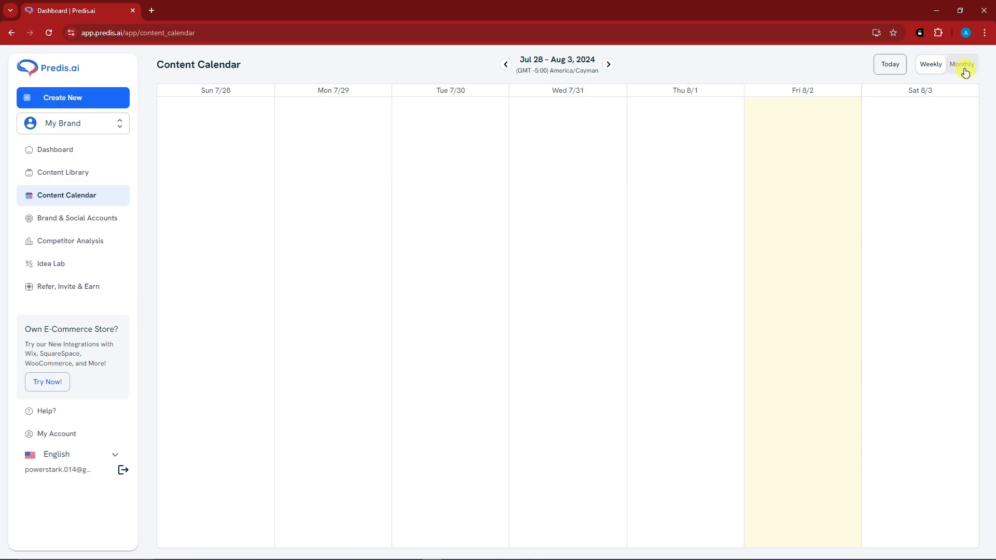
click(964, 70)
click(553, 214)
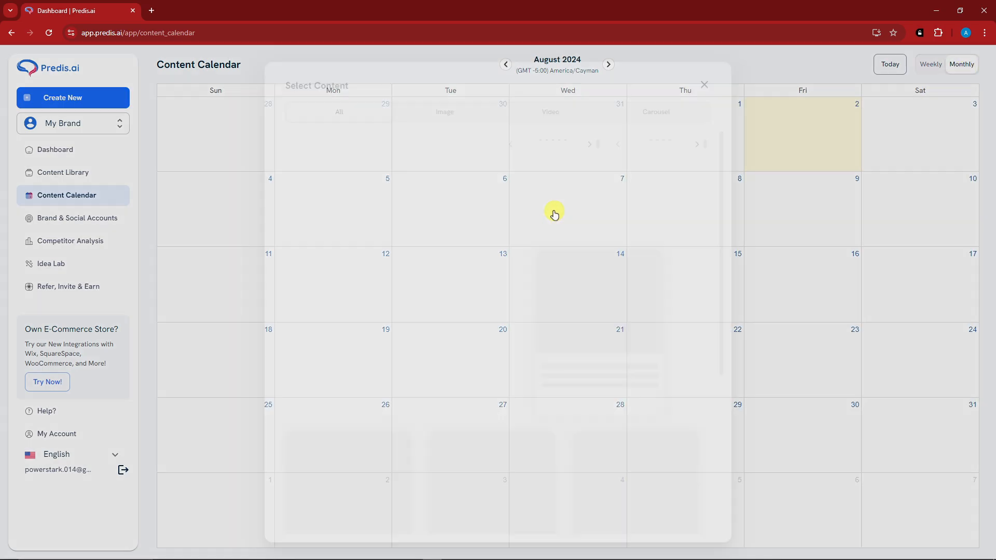
click(332, 164)
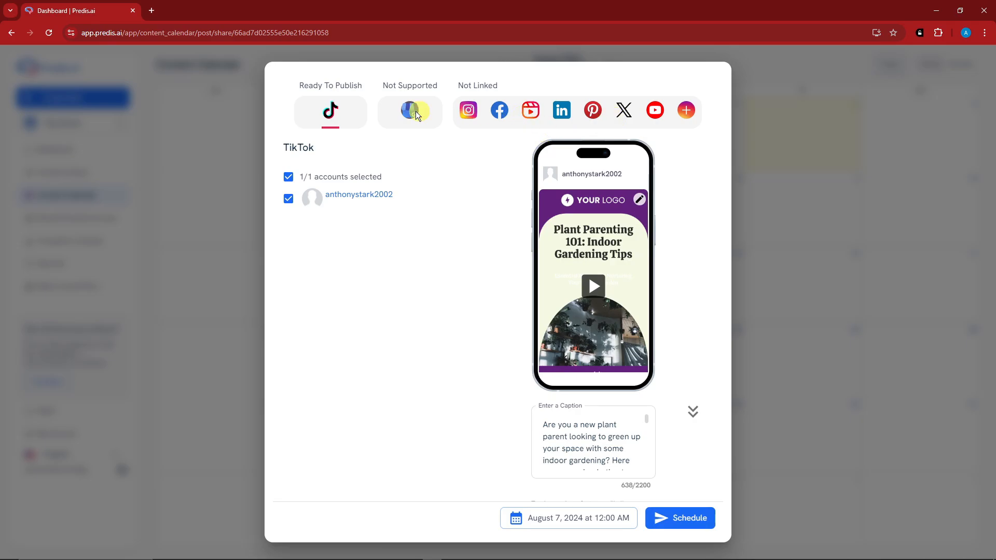
Step: Schedule the video for publishing on TikTok on August 7, 2024 at 12:00 AM and review its caption
click(689, 525)
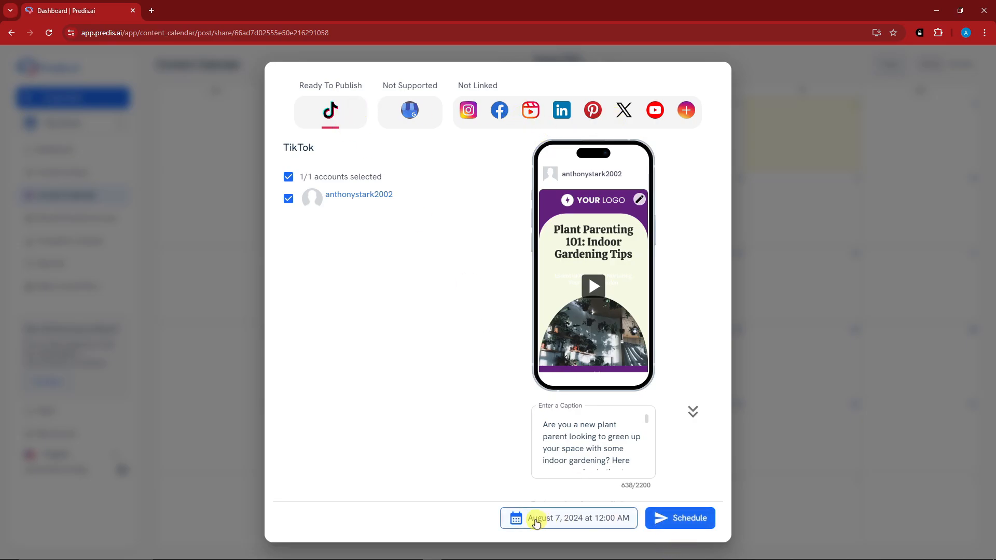
click(597, 520)
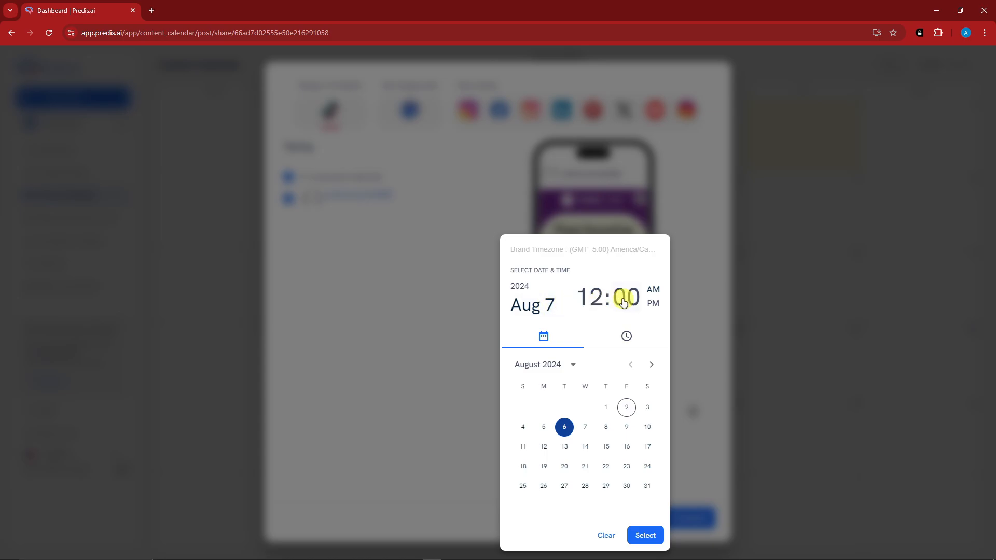
click(652, 535)
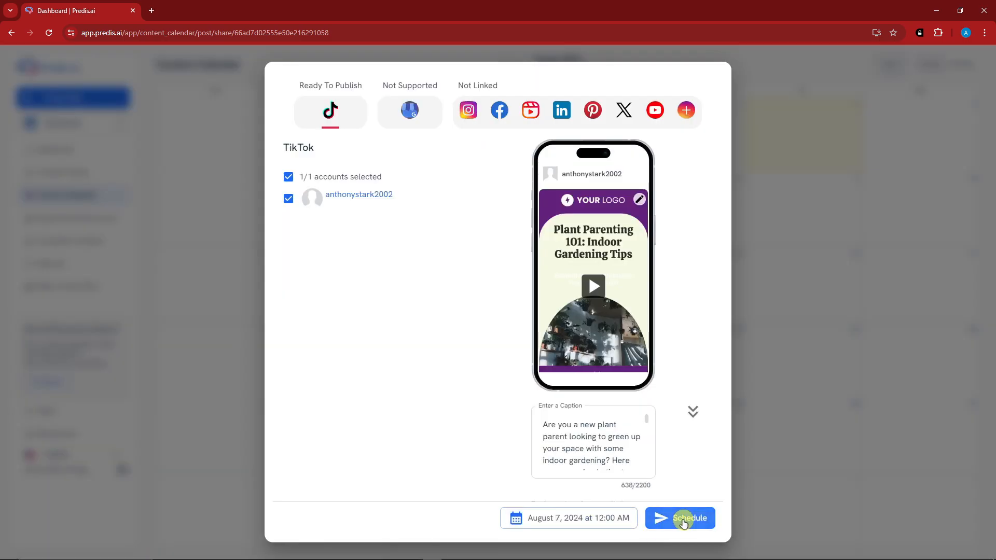
scroll(584, 438, down, 2)
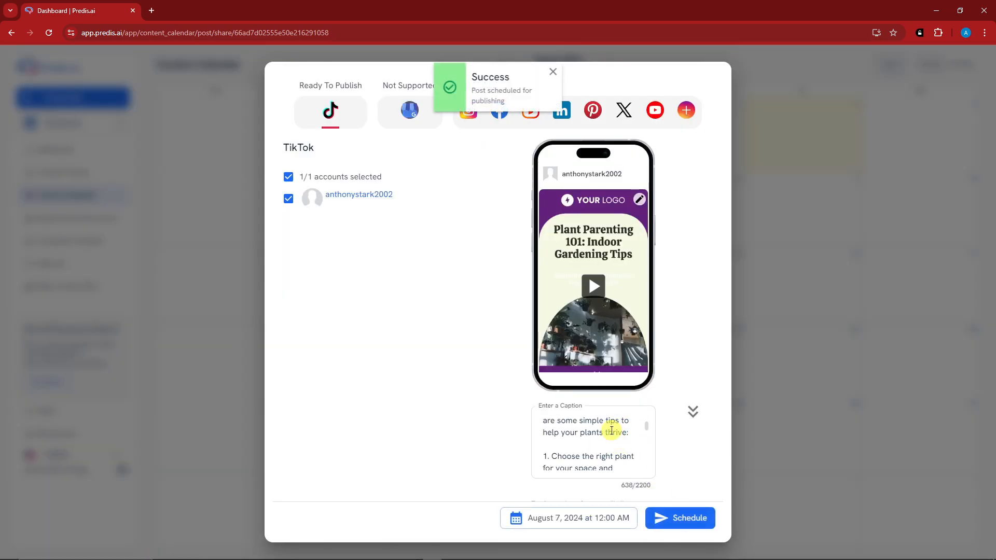
scroll(585, 450, up, 3)
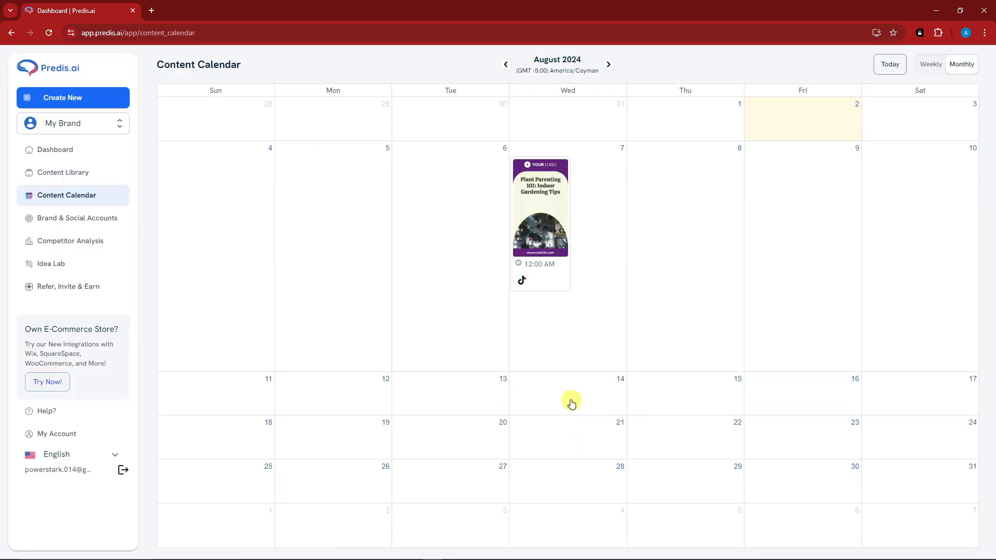
Step: Inspect the details of the scheduled TikTok post on August 7 and close them
click(552, 196)
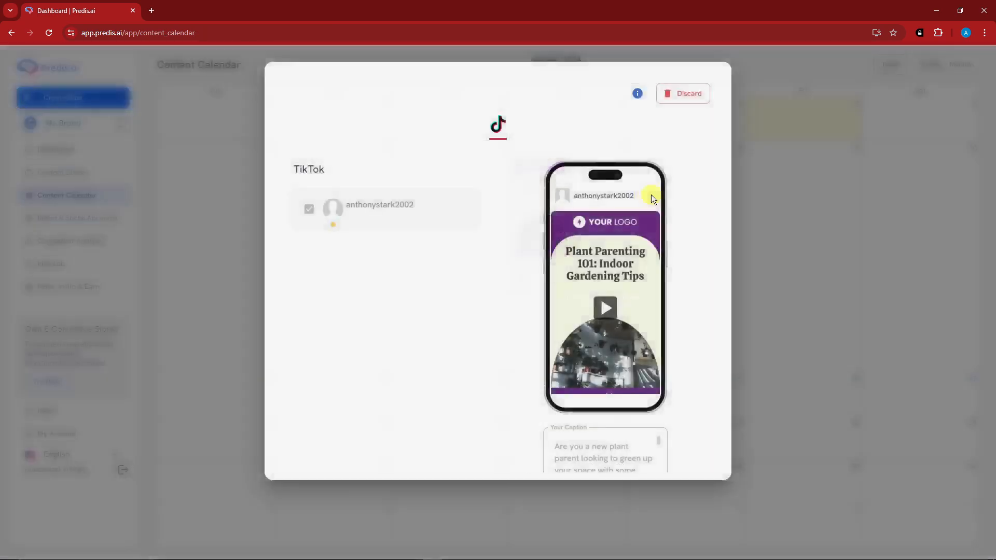
scroll(414, 220, down, 3)
click(802, 239)
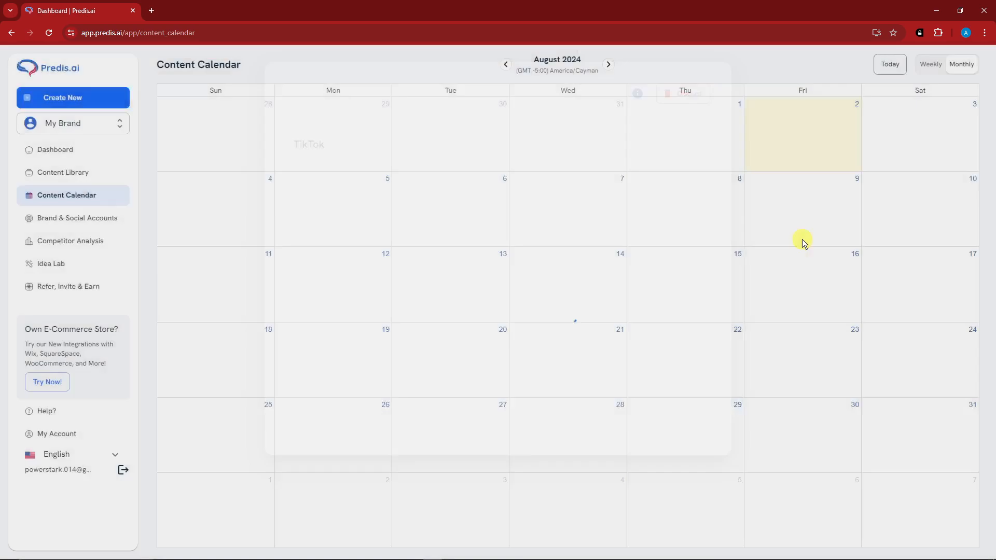
Step: Reschedule the Plant Parenting 101 post by moving it to August 14 in the calendar
drag(544, 218, 353, 234)
drag(293, 205, 595, 381)
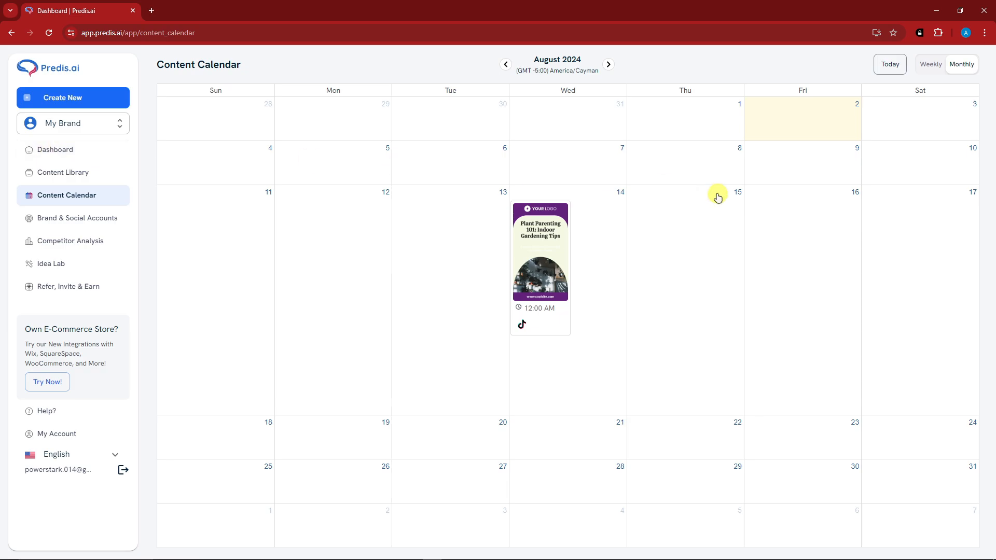
drag(540, 250, 553, 277)
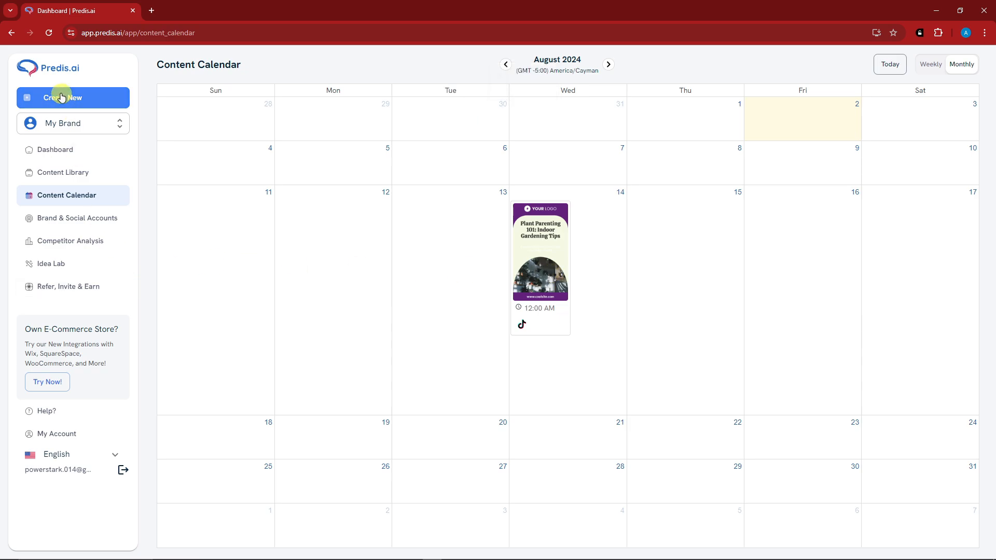
Step: Check the brand list, start a new Text to Post and highlight the existing prompt "3 tips to grow indoor plants"
click(121, 125)
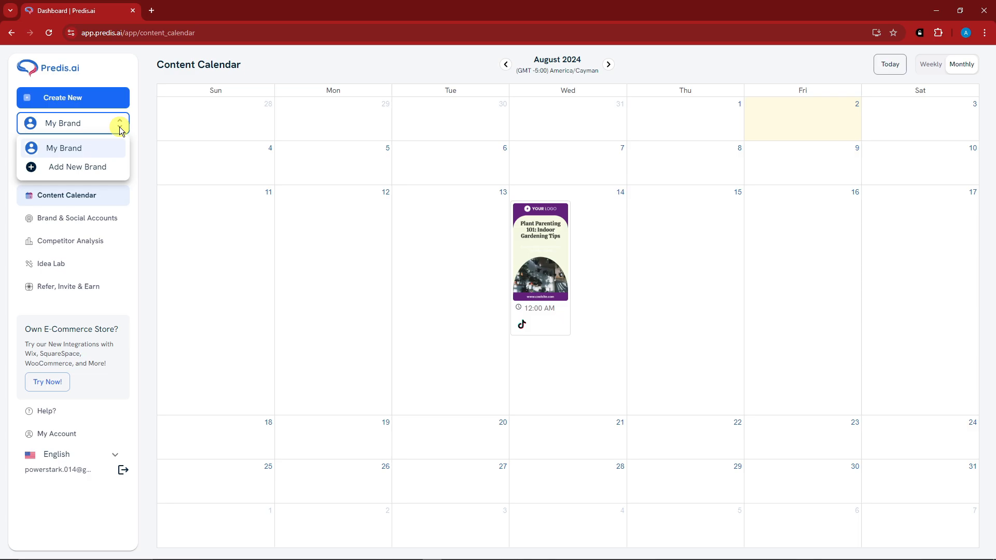
click(117, 124)
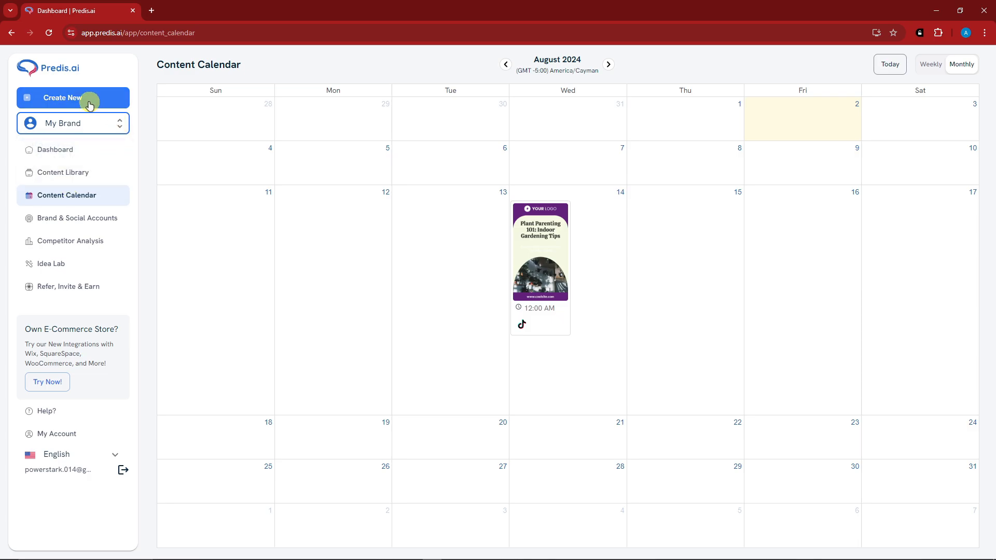
click(88, 103)
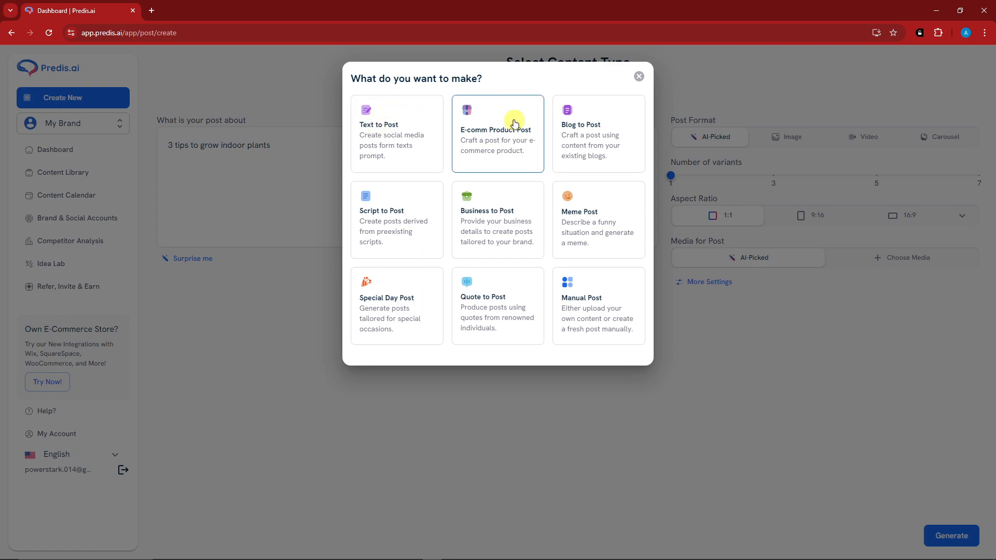
click(387, 125)
drag(272, 147, 133, 149)
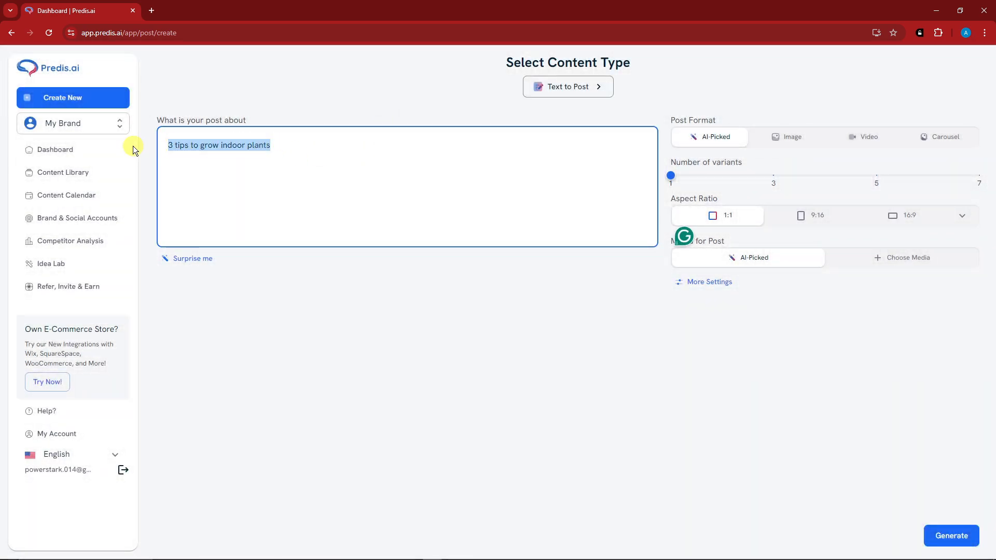
click(641, 142)
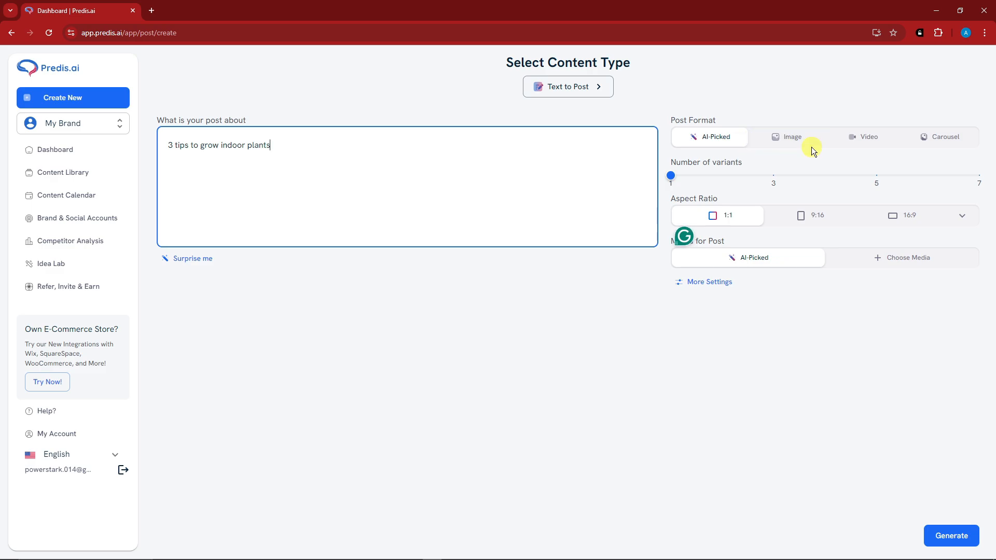
Step: Compare the Image, Video and Carousel post formats and set the format to Image
click(791, 144)
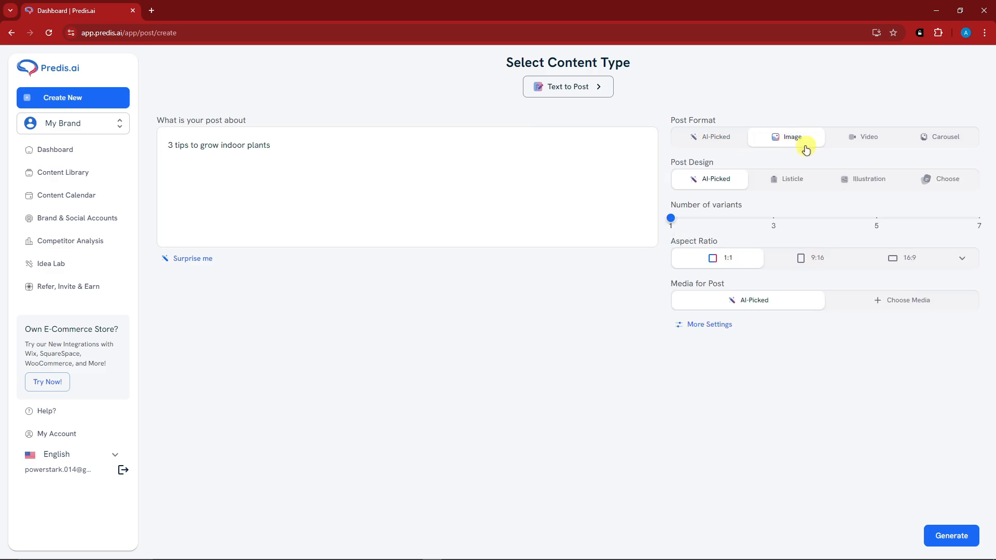
click(870, 138)
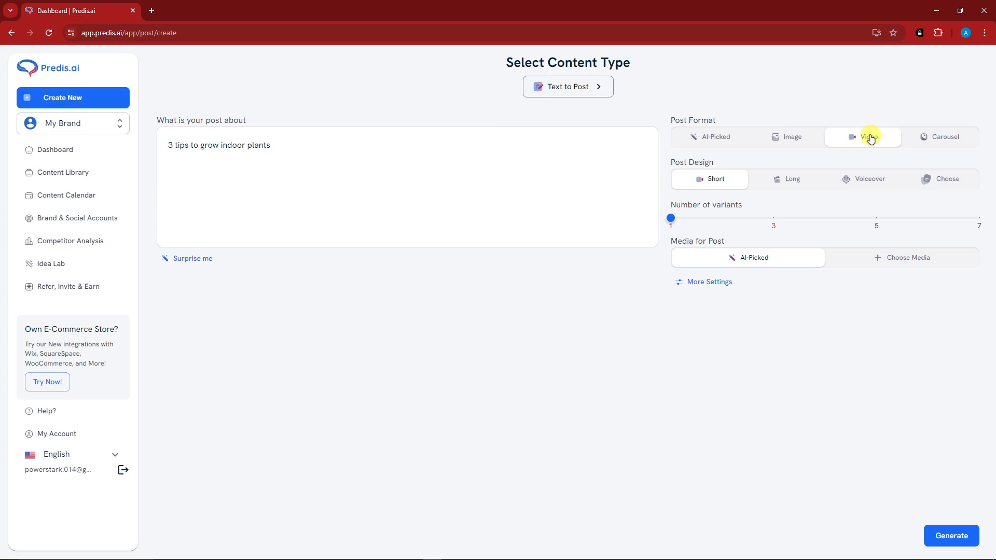
click(789, 137)
click(949, 139)
click(787, 140)
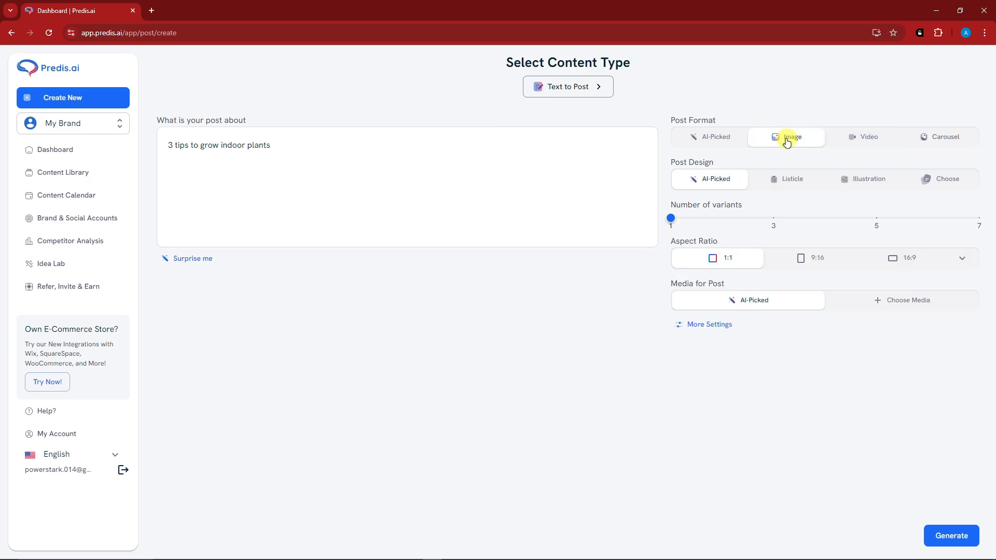
Step: Compare the Listicle, Illustration and AI-Picked post designs, and review the additional settings for the image post
click(797, 185)
click(868, 185)
click(724, 182)
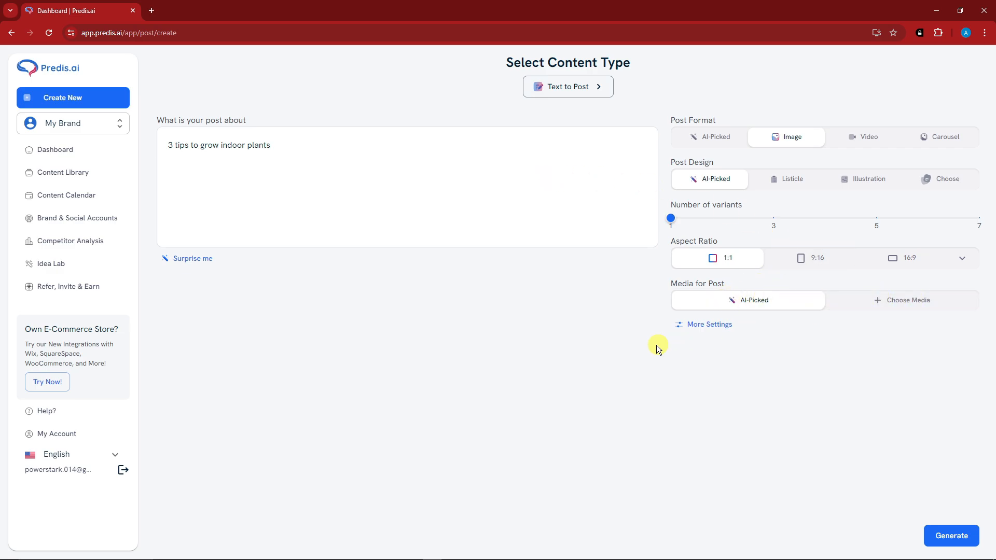
click(695, 326)
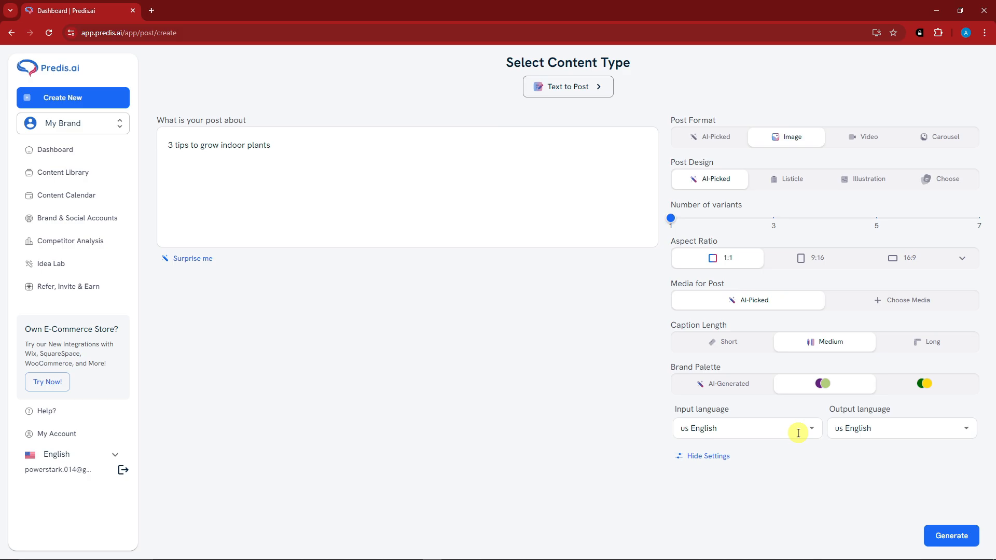
click(693, 457)
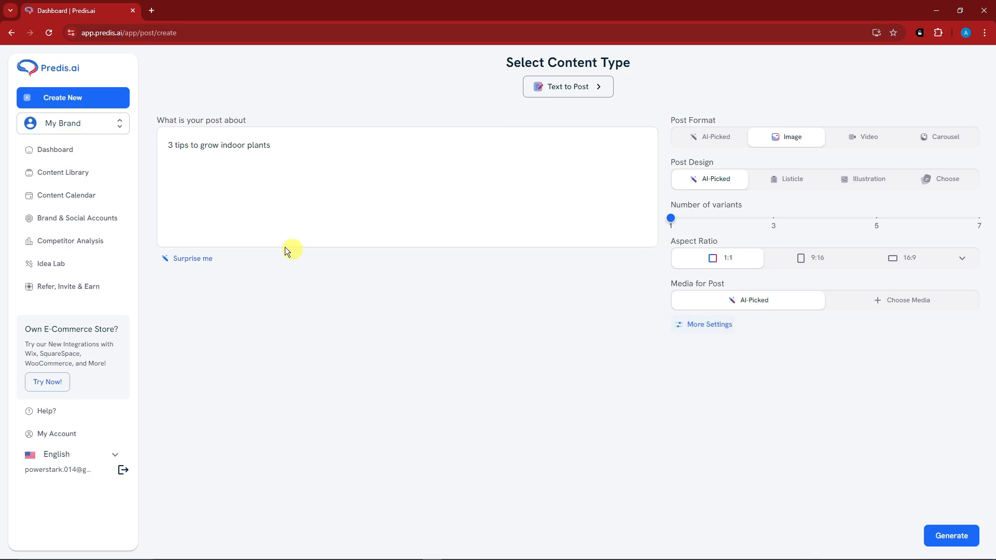
Step: Check the Content Library, start a new E-comm Product Post and select the Carrot Checkered Lapel Collar sample product
click(71, 172)
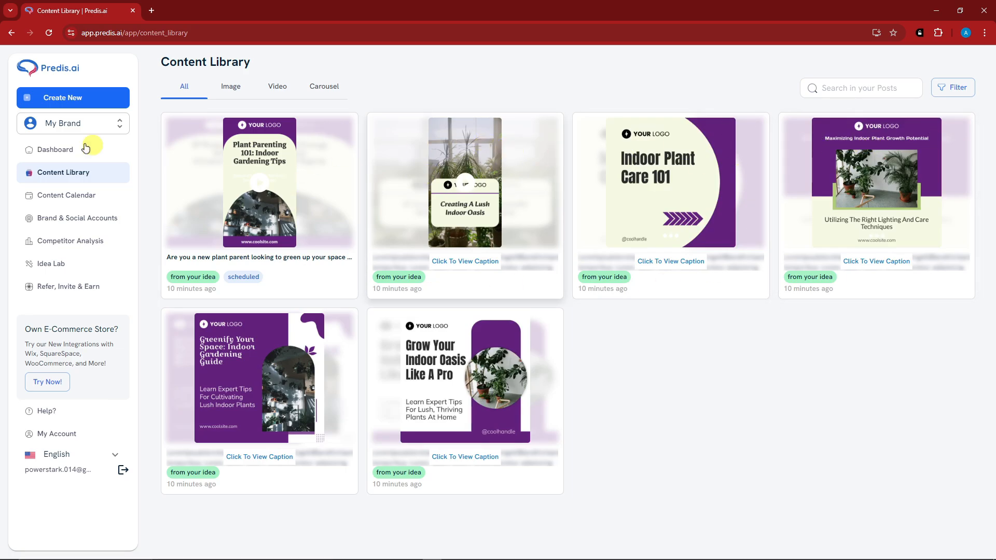
click(95, 97)
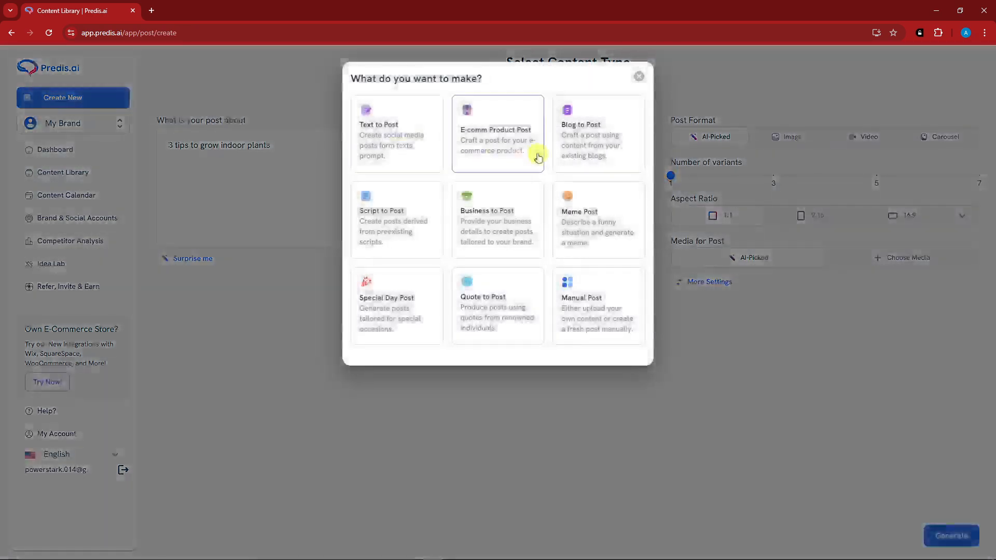
click(503, 128)
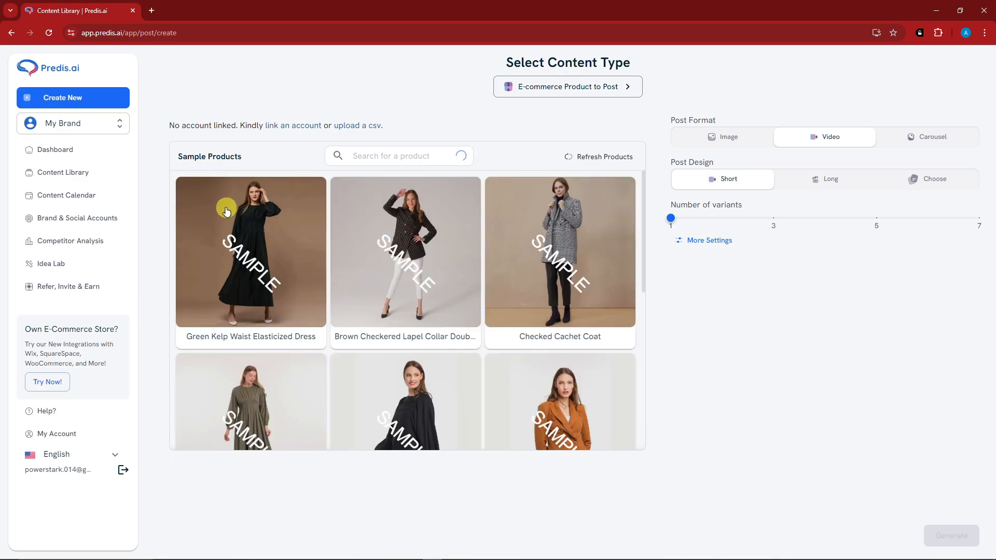
scroll(494, 305, down, 2)
scroll(494, 304, up, 2)
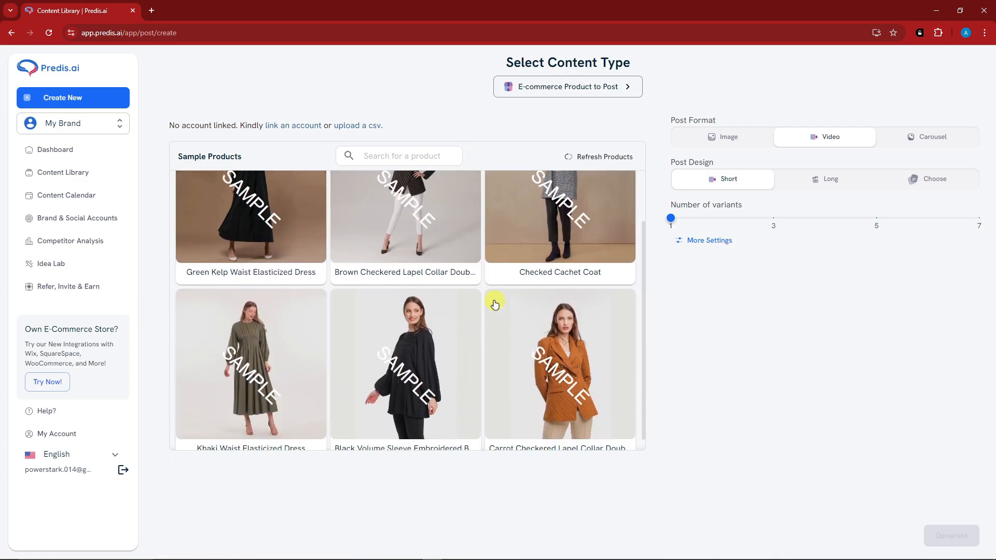
scroll(450, 258, down, 2)
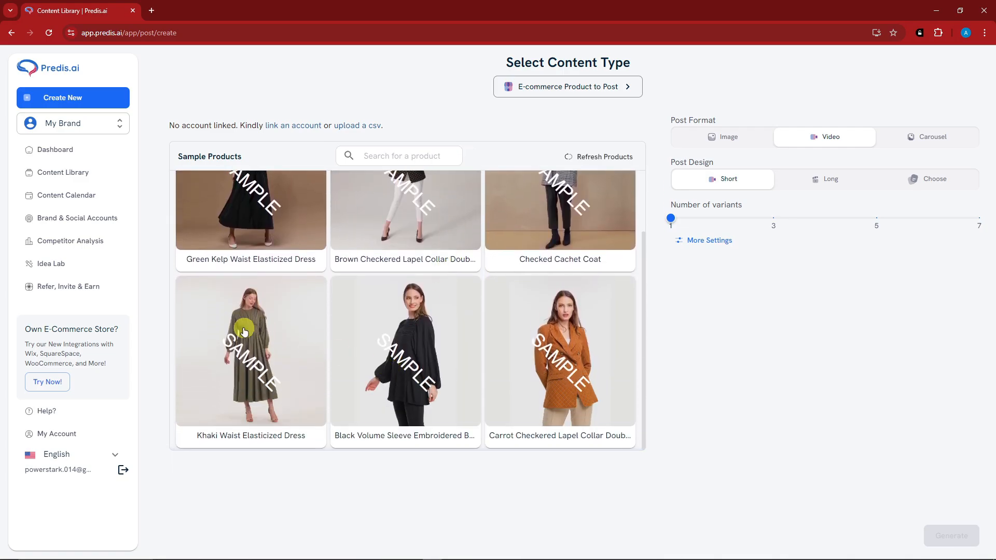
click(579, 318)
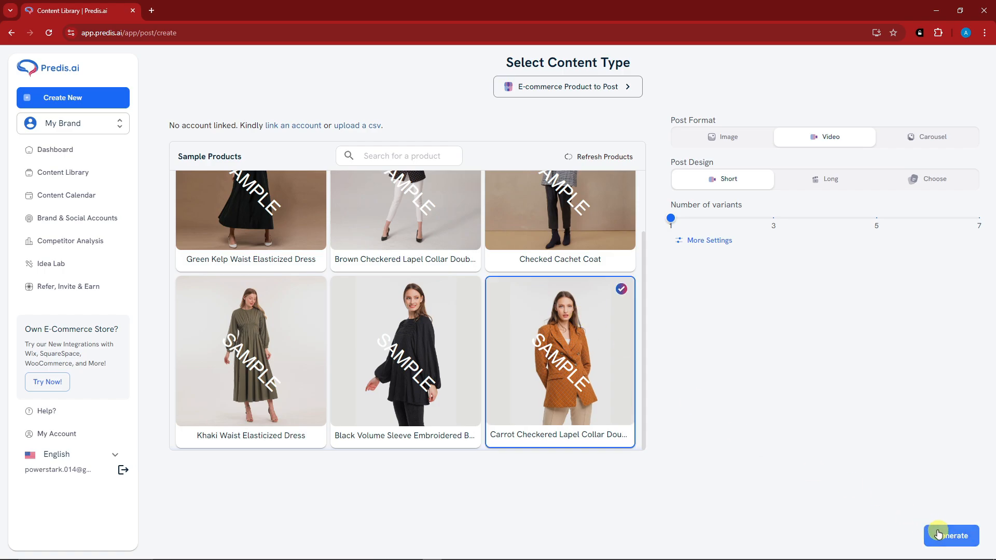
Step: Compare the Image and Video formats for the product post and review the additional settings of the Video format
click(720, 135)
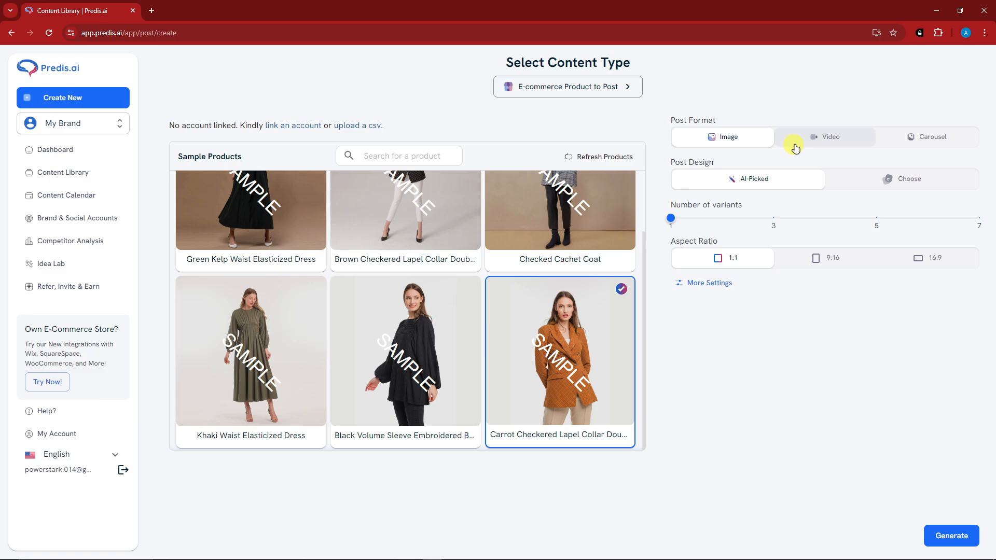
click(816, 138)
click(727, 138)
click(810, 137)
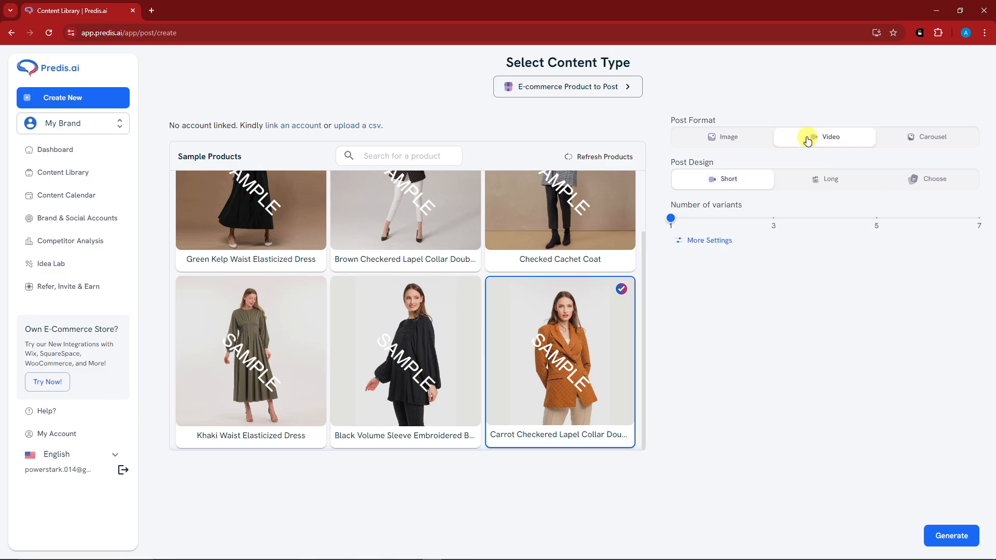
click(700, 241)
click(725, 409)
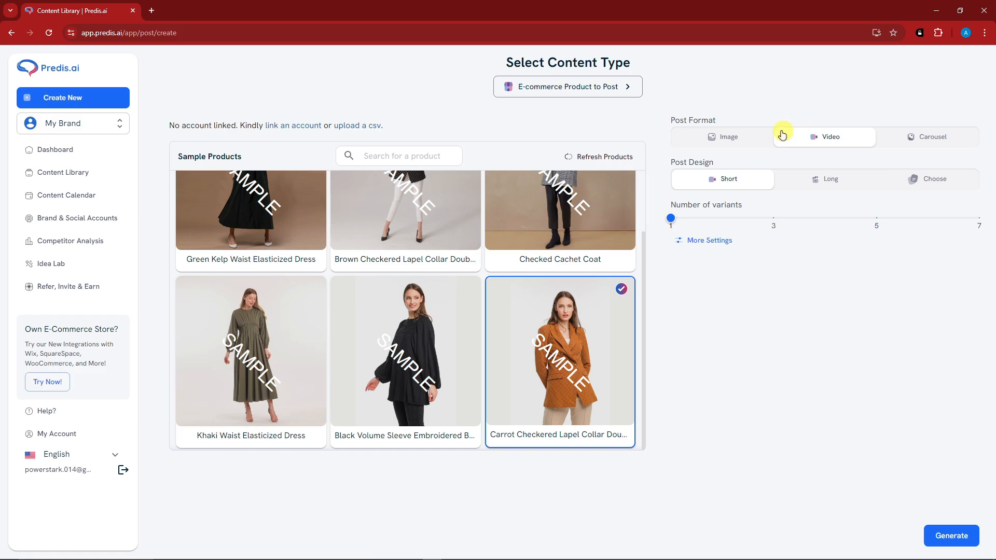
Step: Set the product post's format to Carousel with a Short caption length and generate it
click(915, 136)
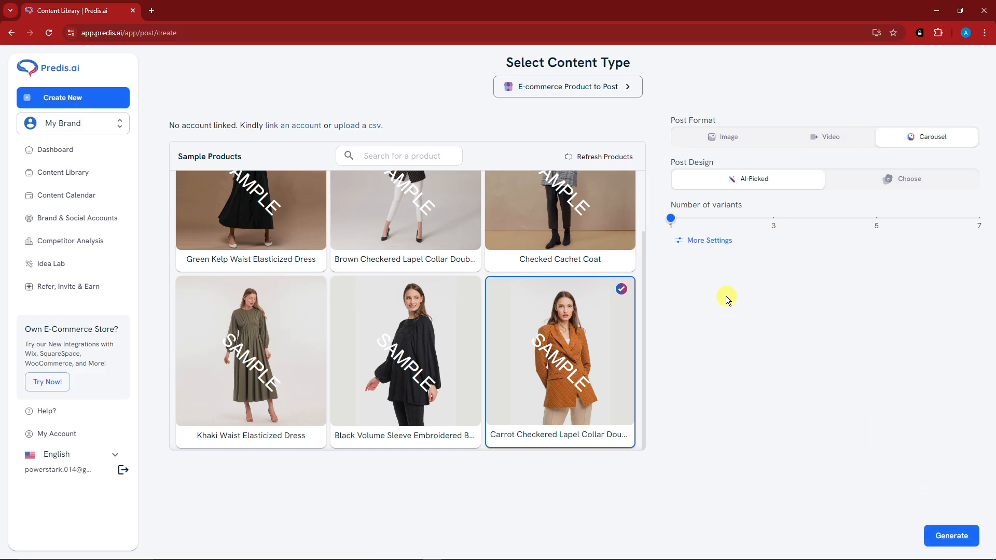
click(708, 240)
click(741, 259)
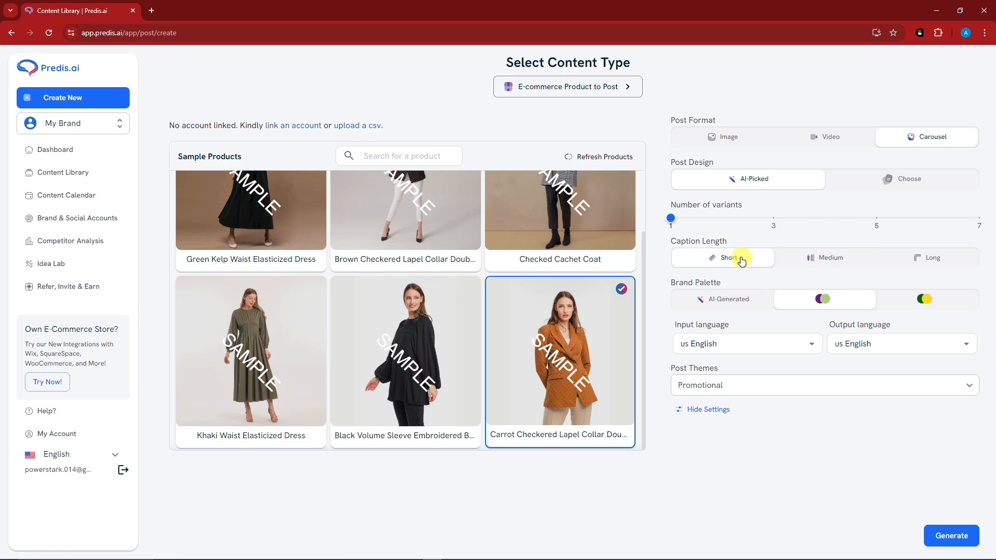
click(706, 410)
click(951, 535)
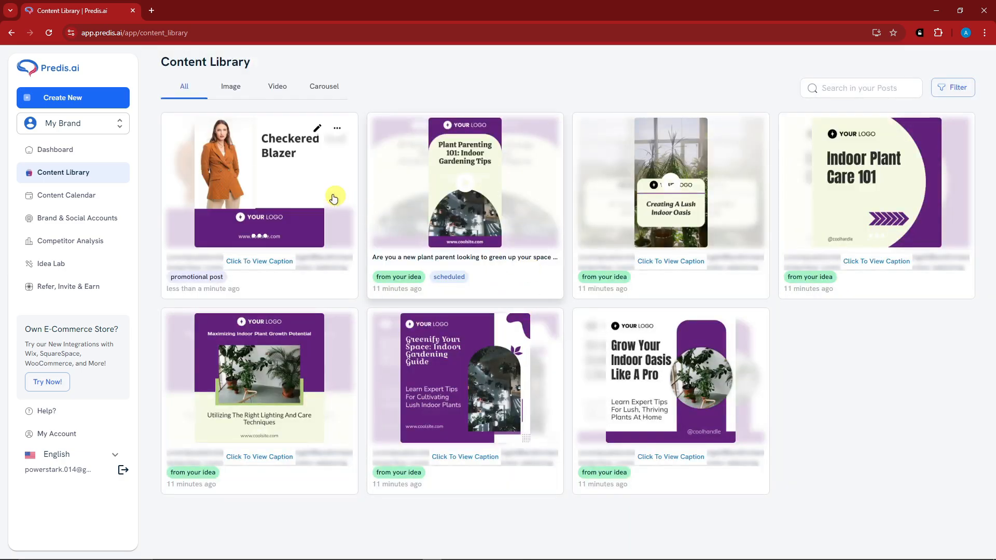
Step: Show the Content Calendar by month and choose the Checkered Blazer carousel as content for August 15
click(79, 196)
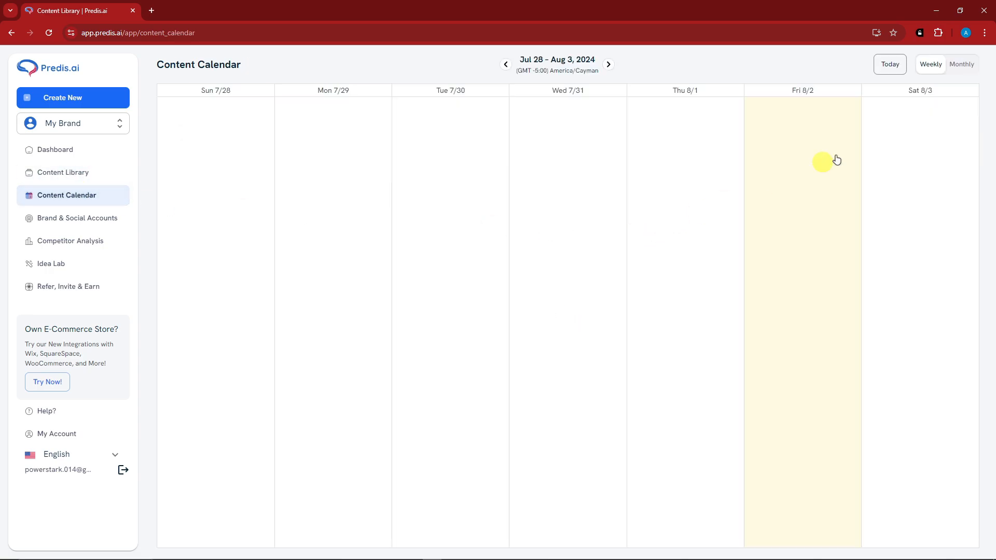
click(962, 65)
click(697, 247)
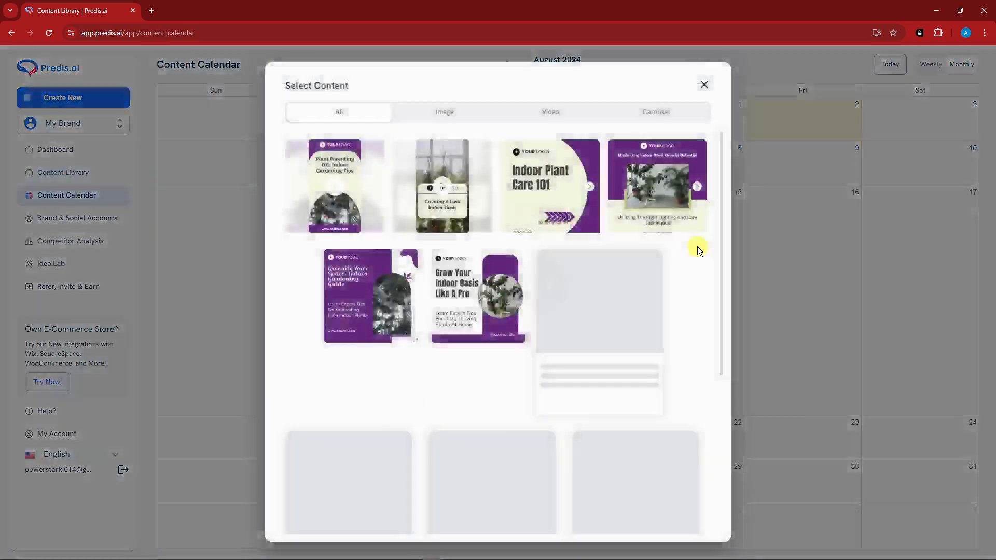
click(642, 277)
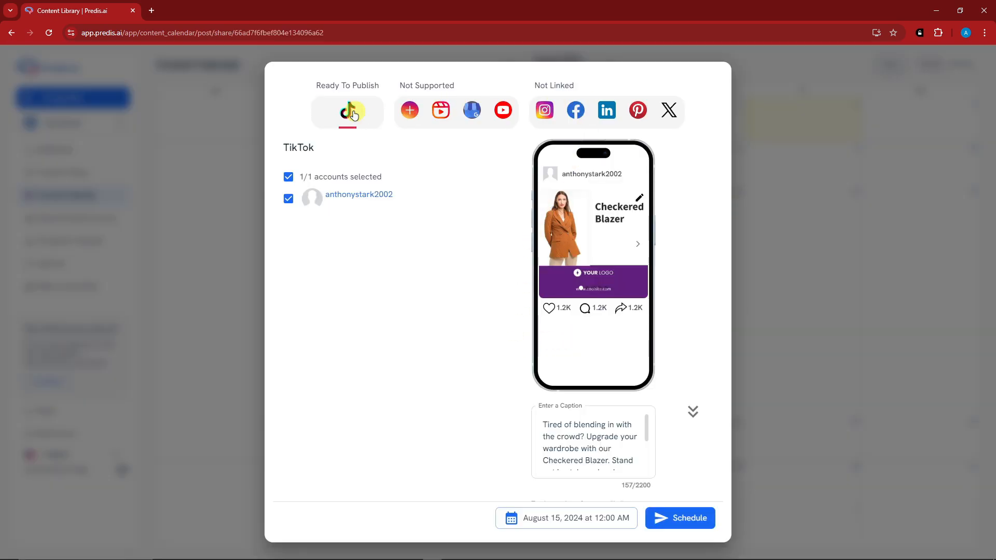
Step: Replace the TikTok post's caption with "SAMPLE CAROUSEL"
scroll(540, 290, down, 3)
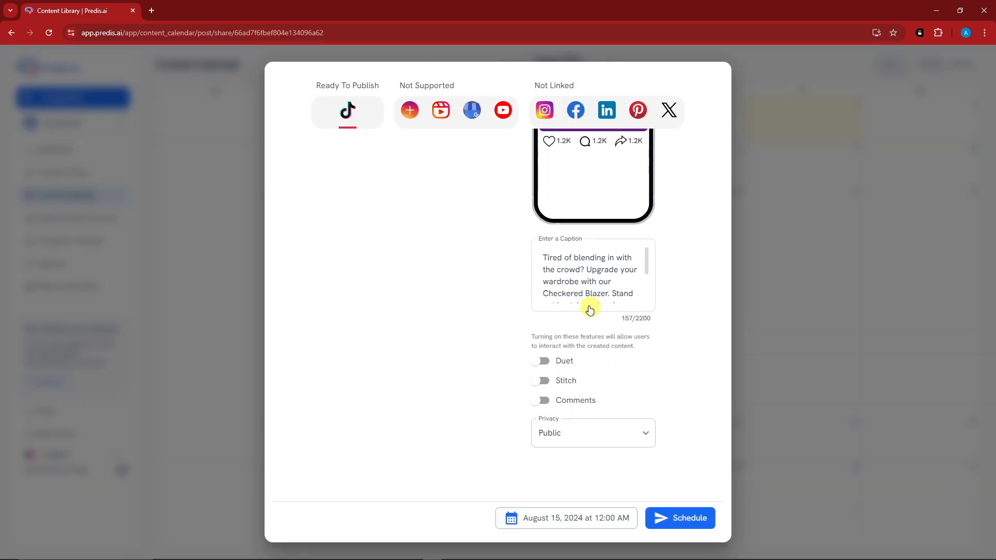
click(615, 282)
key(ctrl+a)
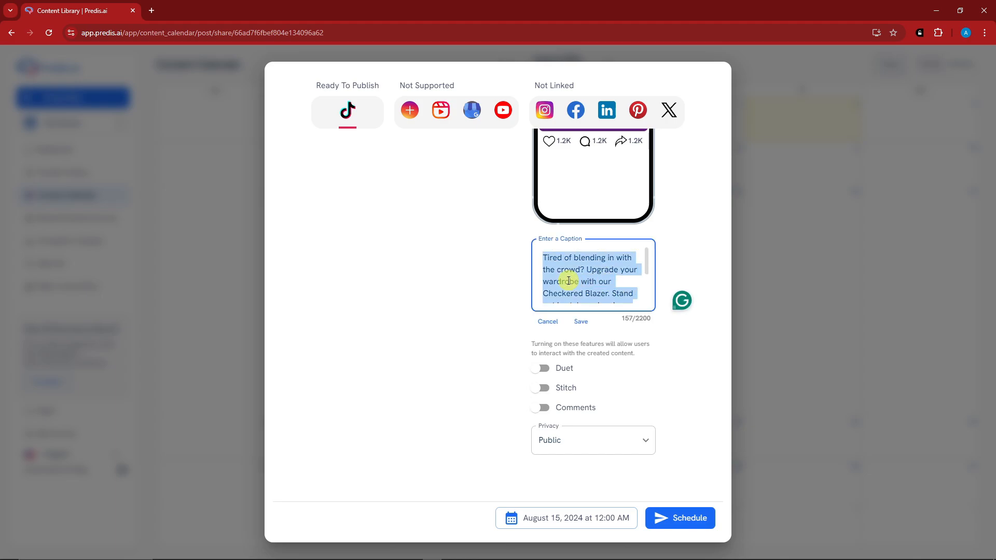
text(SAMPLE CAROUSEL)
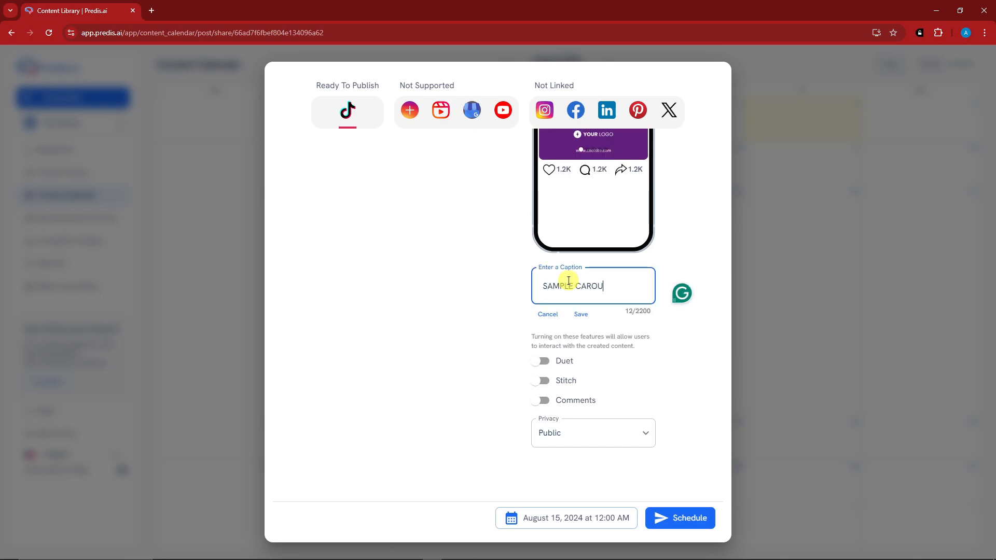
Step: Try the Stitch and Duet options, keep privacy Public, and schedule the post for August 15, 2024 at 12:00 AM
click(544, 381)
click(546, 381)
click(542, 362)
click(542, 361)
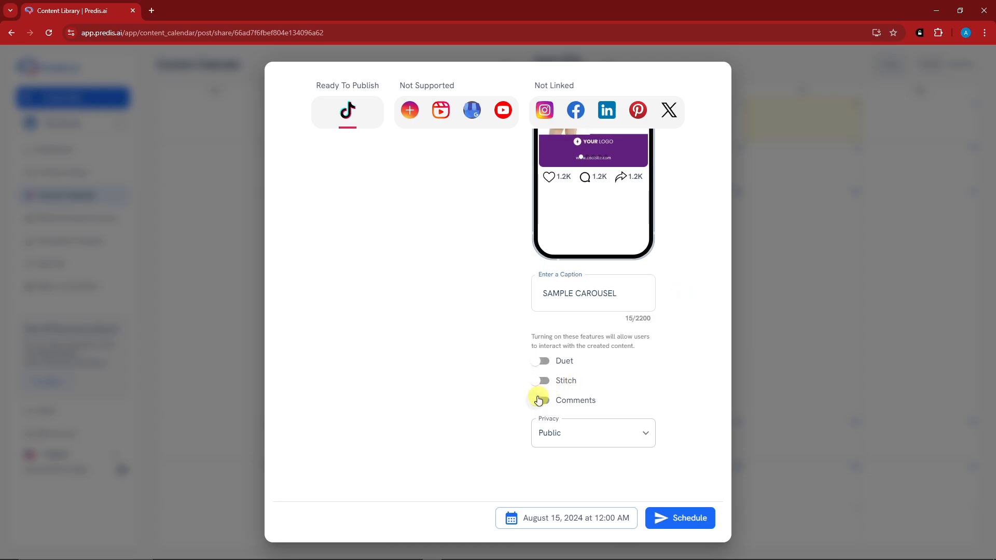
click(643, 432)
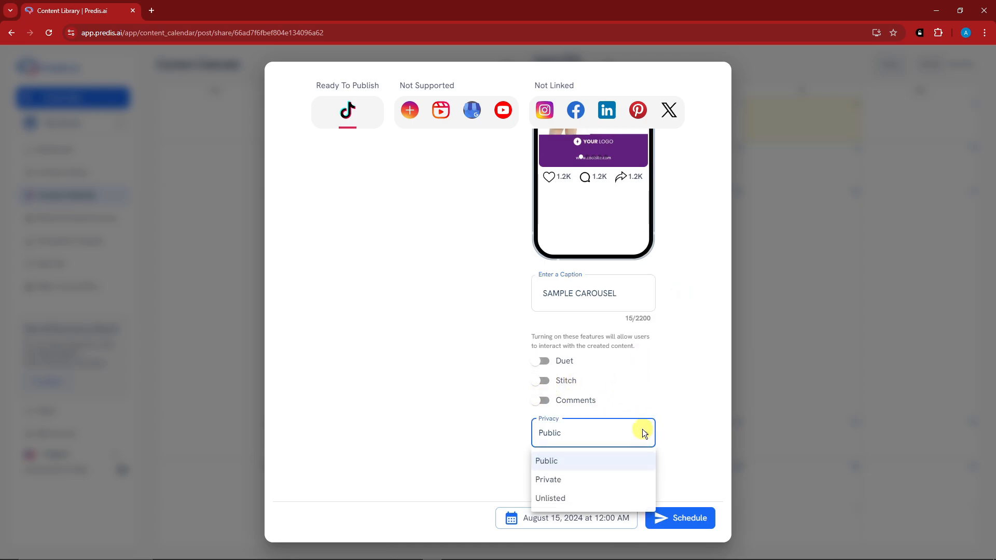
click(641, 431)
click(684, 521)
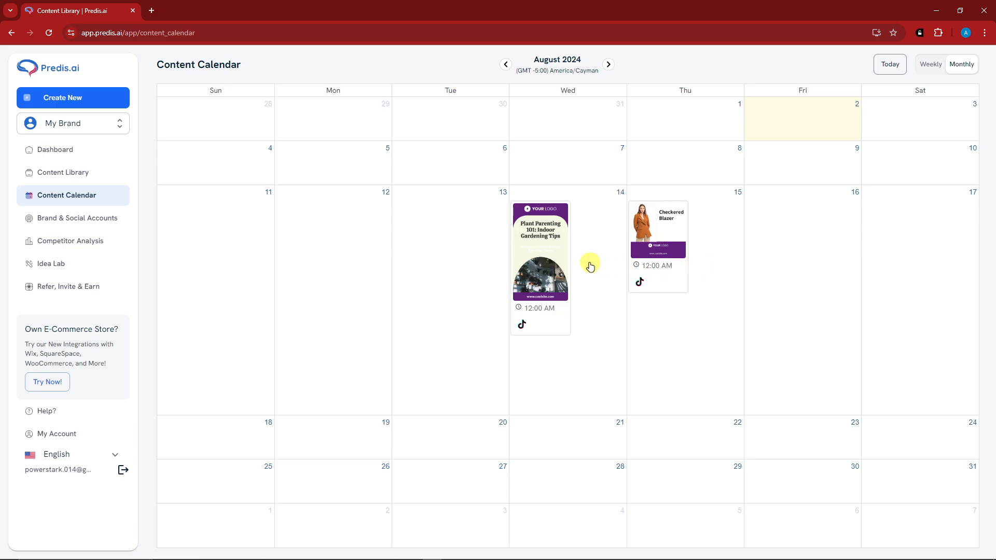
Step: Move the Plant Parenting 101 post to August 15 in the calendar, and from that day's full post list to August 13
drag(539, 264, 692, 322)
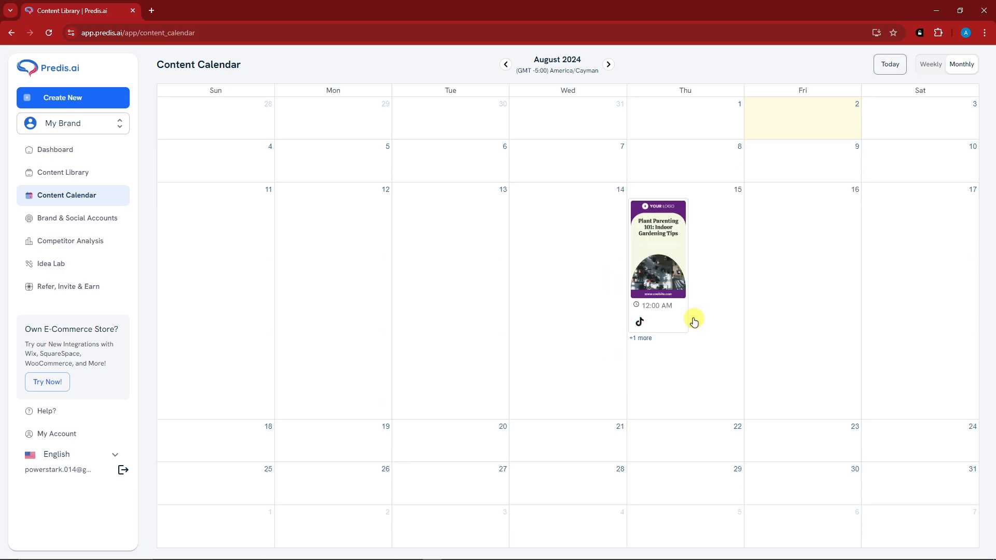
click(645, 338)
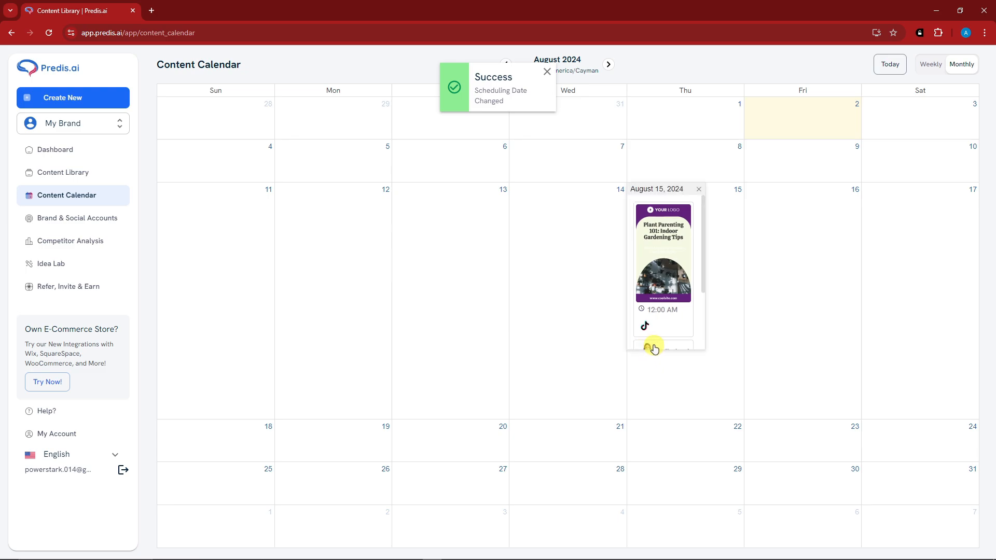
scroll(685, 296, down, 3)
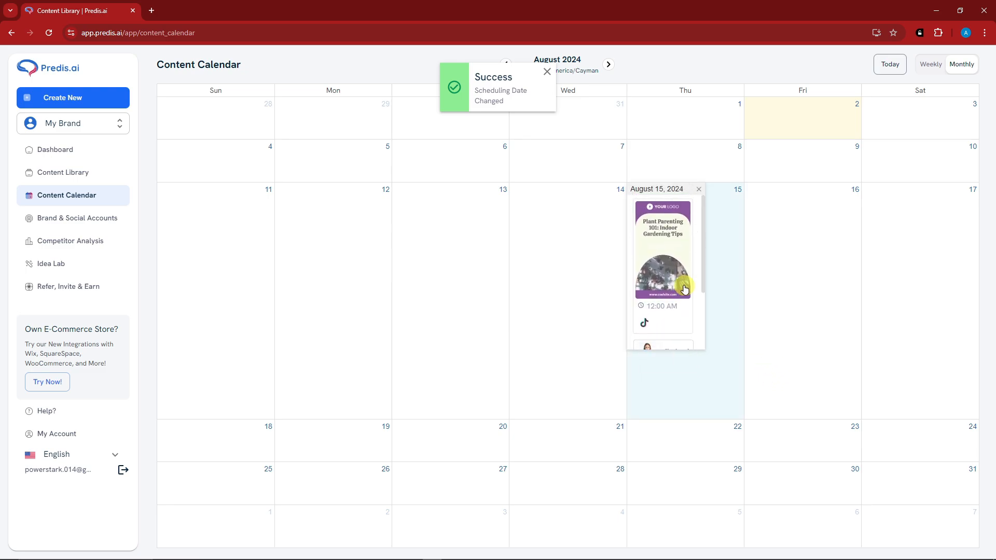
scroll(687, 291, up, 1)
drag(686, 290, 457, 290)
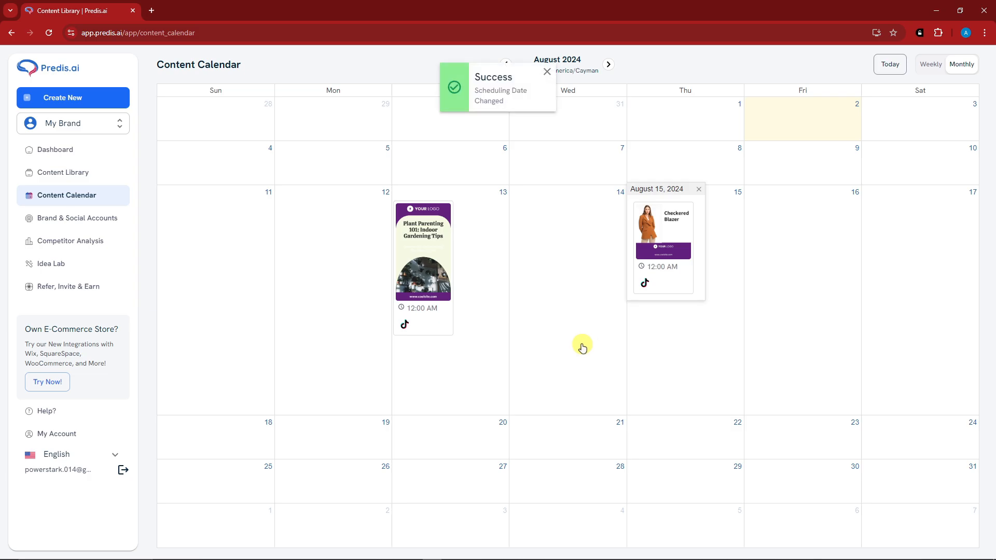
Step: Start a new Blog to Post and set the blog type to Content to Post
click(69, 98)
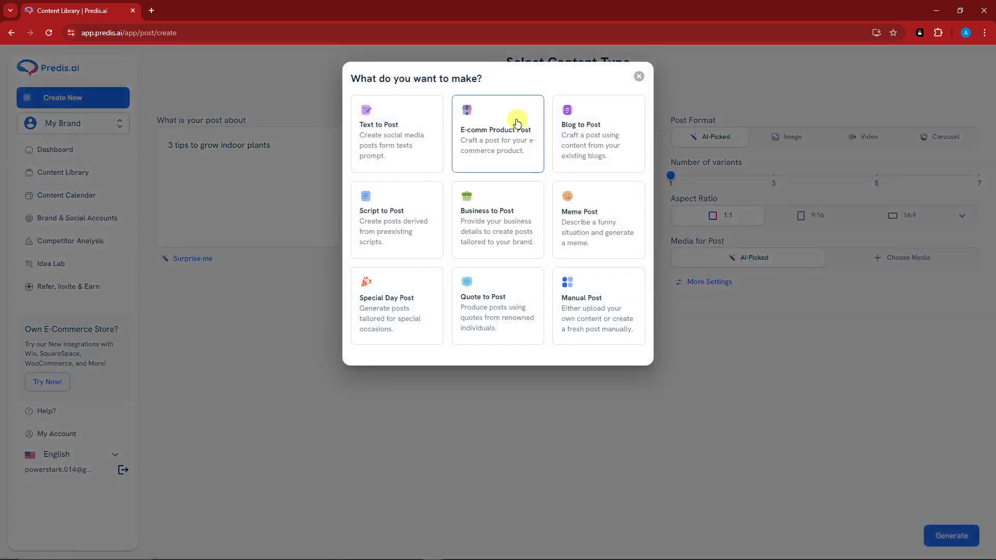
click(615, 133)
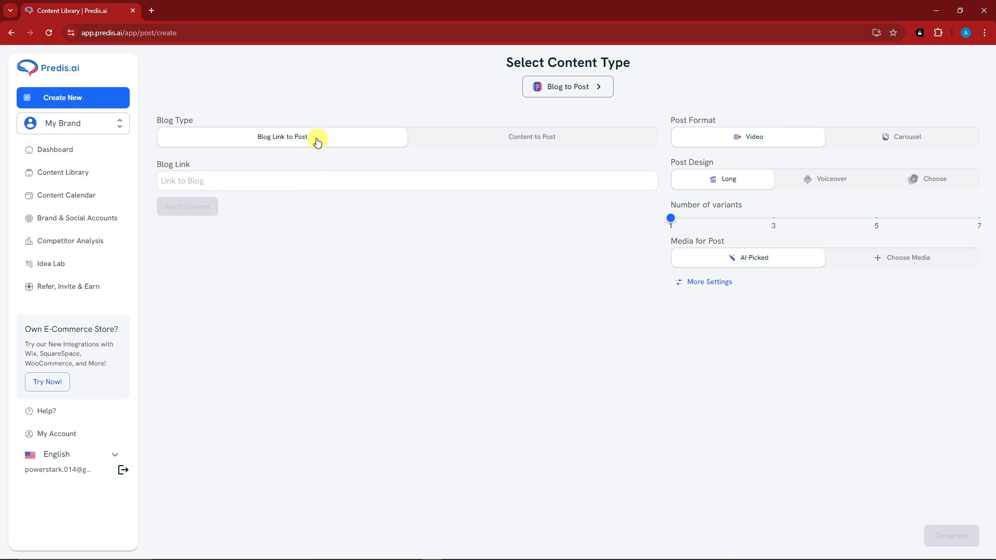
click(544, 141)
Step: Enter "3 tips for gardening. Indoors and outdoors" as the blog content, accepting the suggested spelling correction for "Indoors"
click(330, 170)
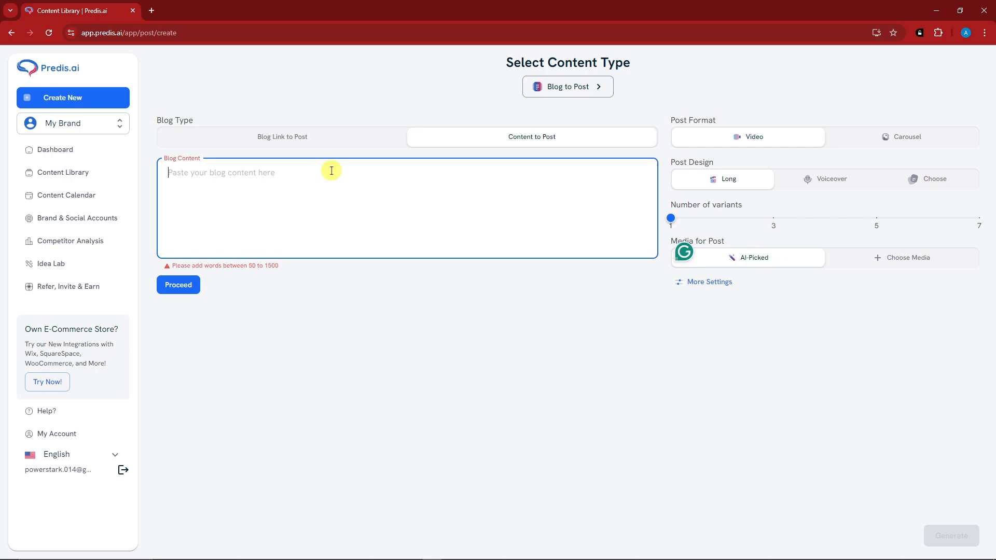
text(3)
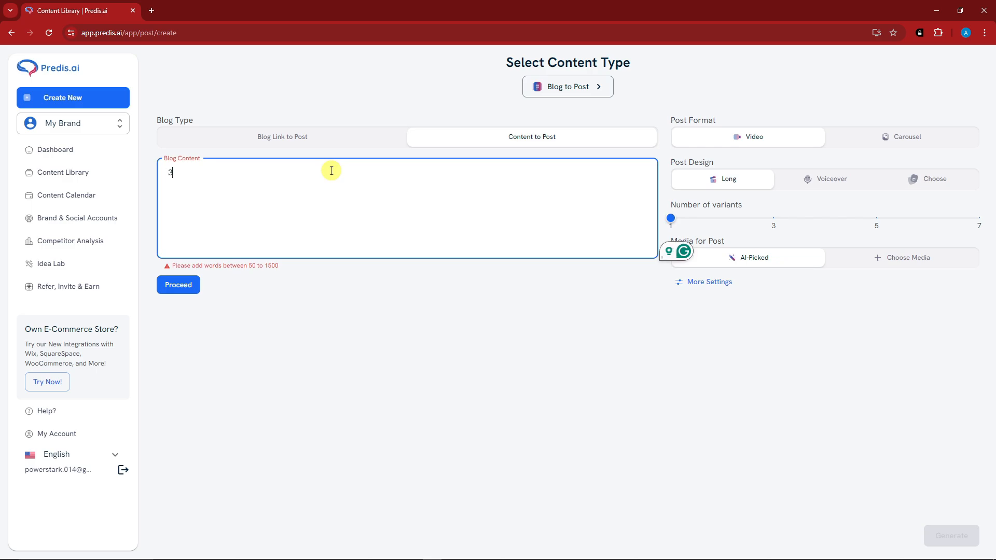
text( tips for gardening.)
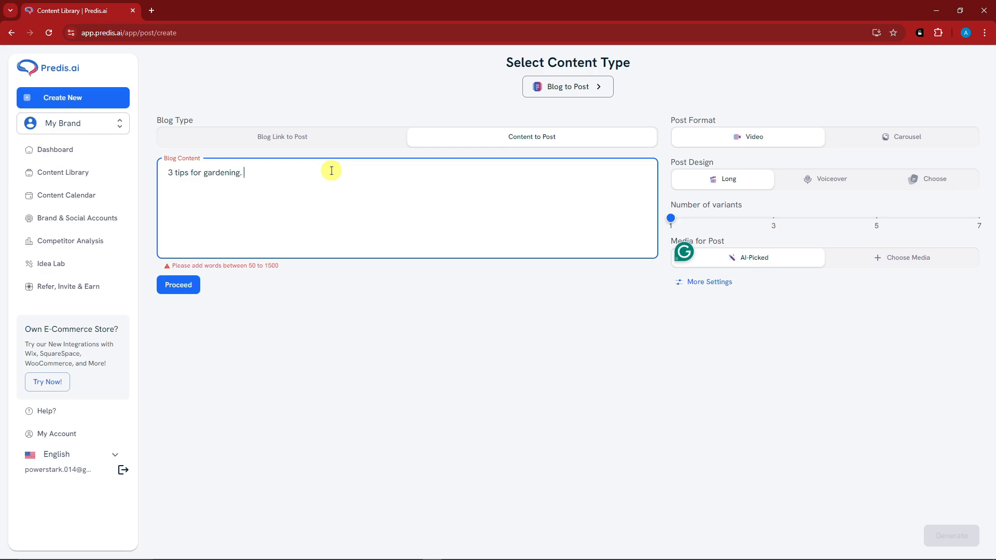
text( Indoords and outdoors)
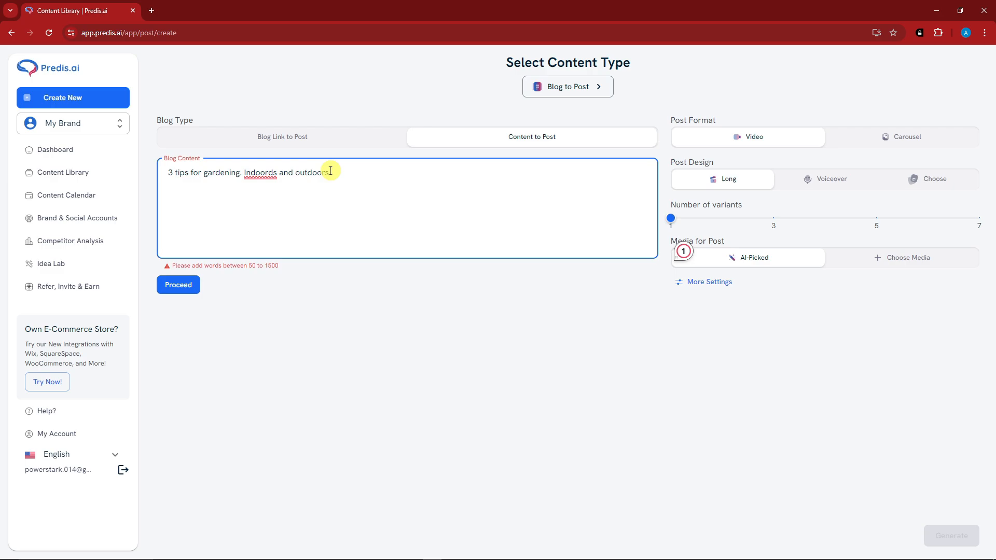
click(261, 173)
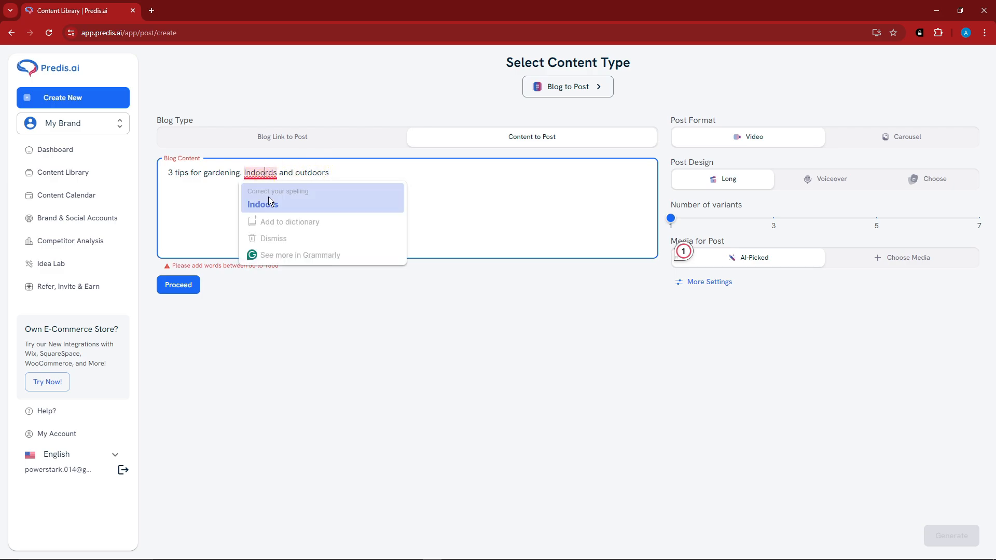
click(263, 204)
click(257, 268)
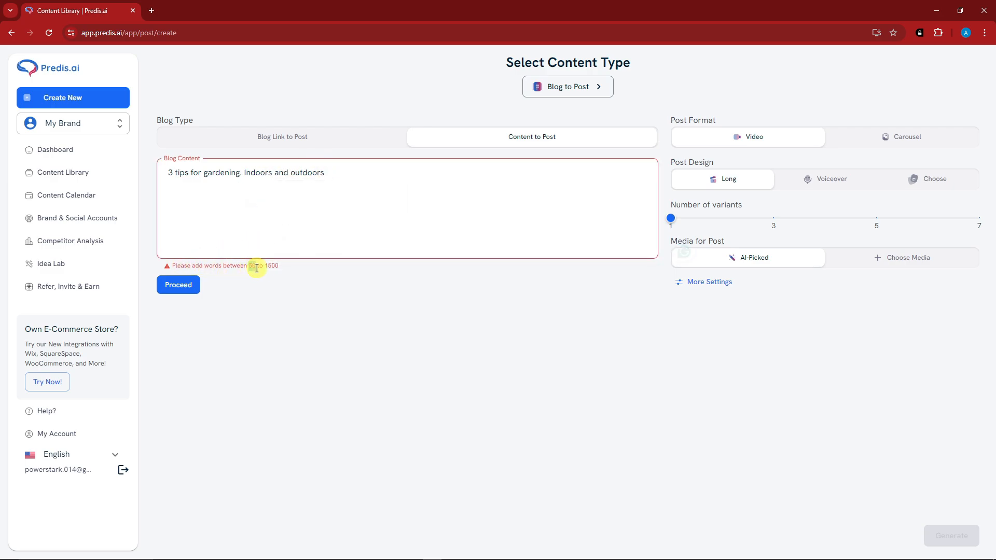
Step: Extend the blog content with a passage on plants as our number one source of oxygen, accepting the suggested writing corrections
click(356, 188)
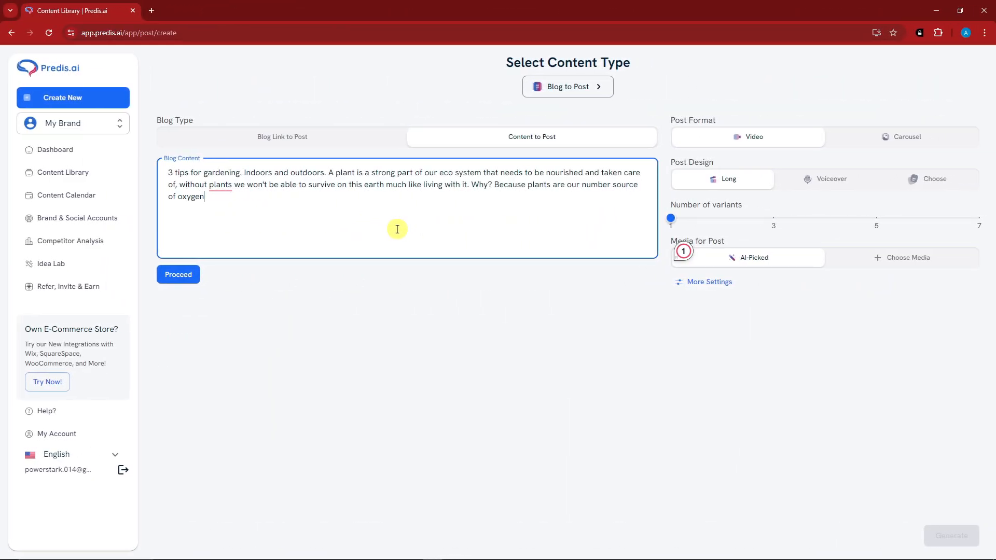
right_click(222, 185)
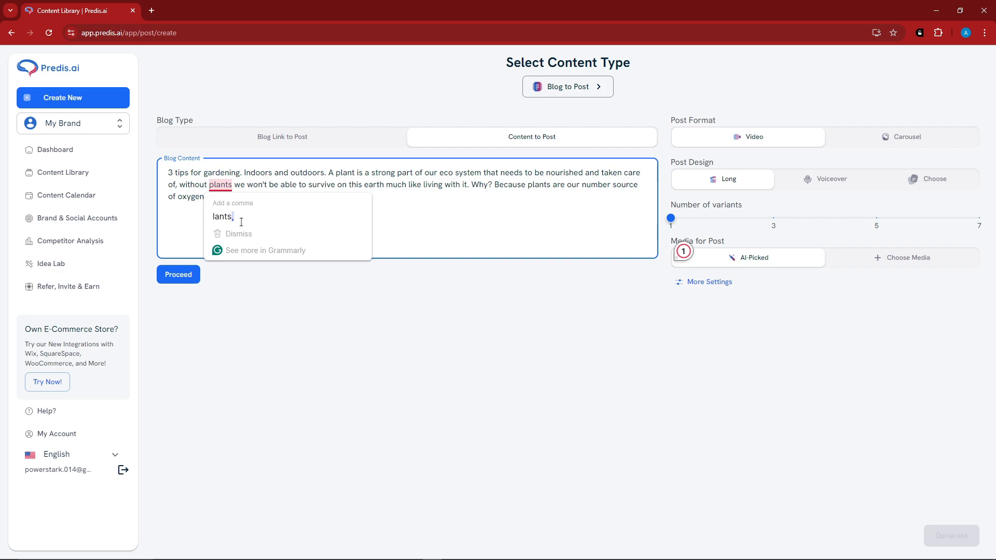
click(244, 215)
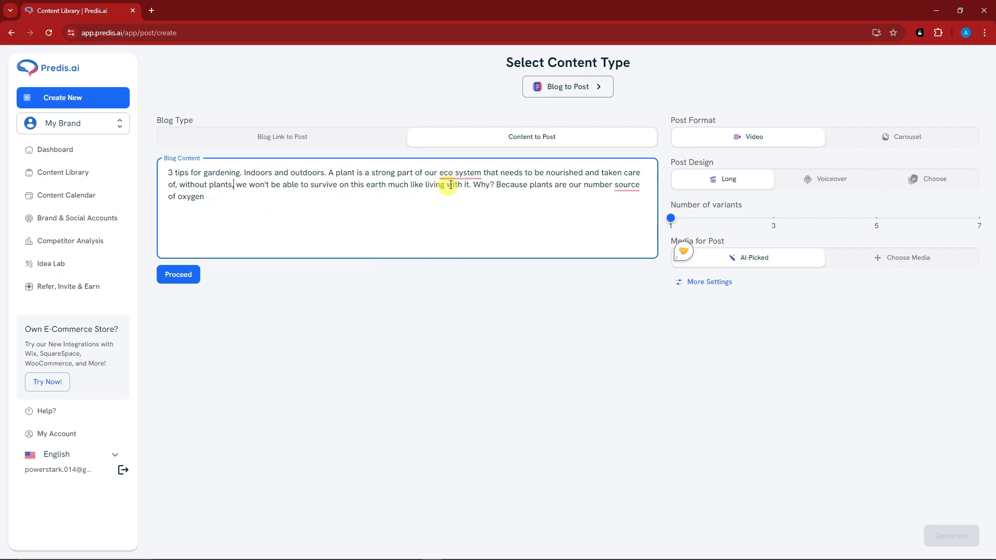
mouse_move(468, 174)
click(465, 204)
mouse_move(627, 186)
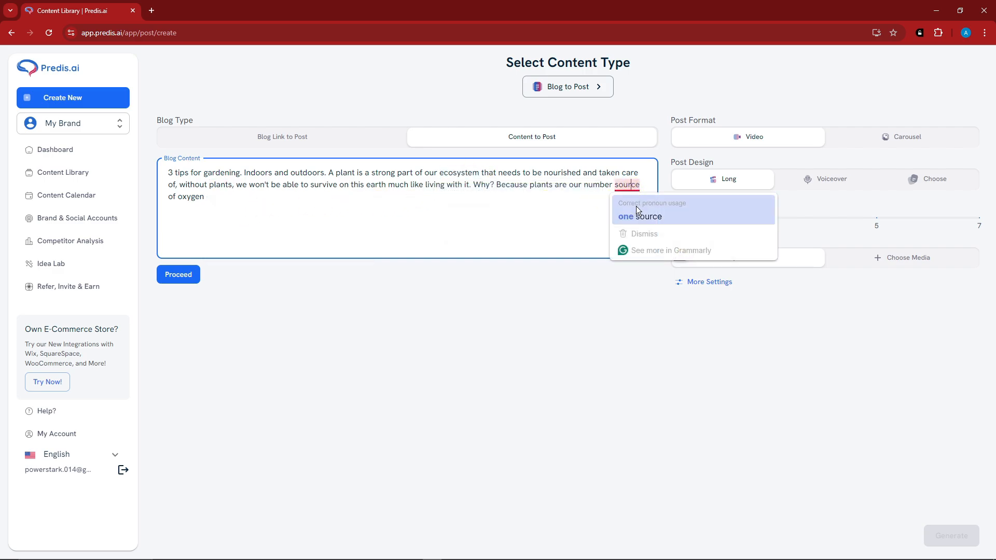
click(625, 213)
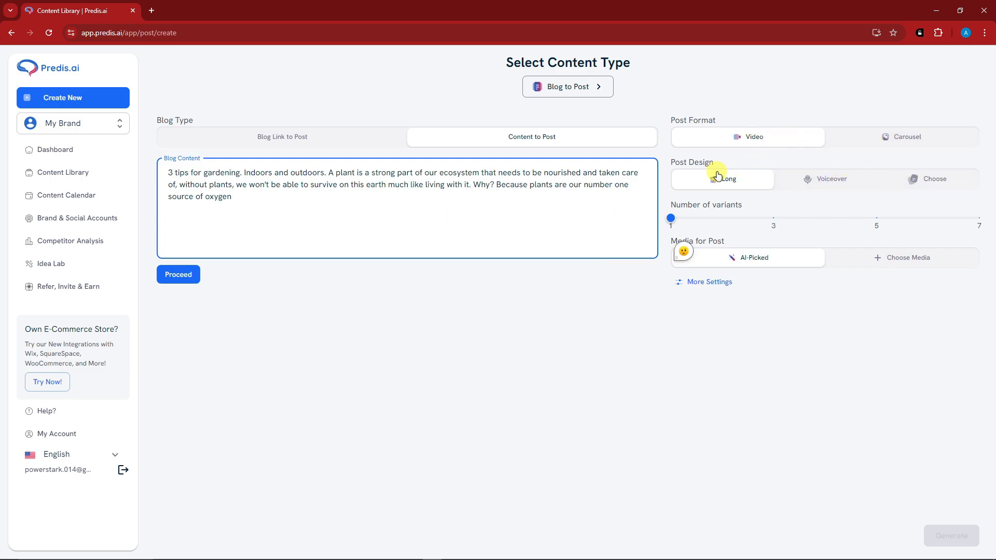
Step: Show the additional post settings, keep the Short caption length, and proceed with the blog content
click(719, 283)
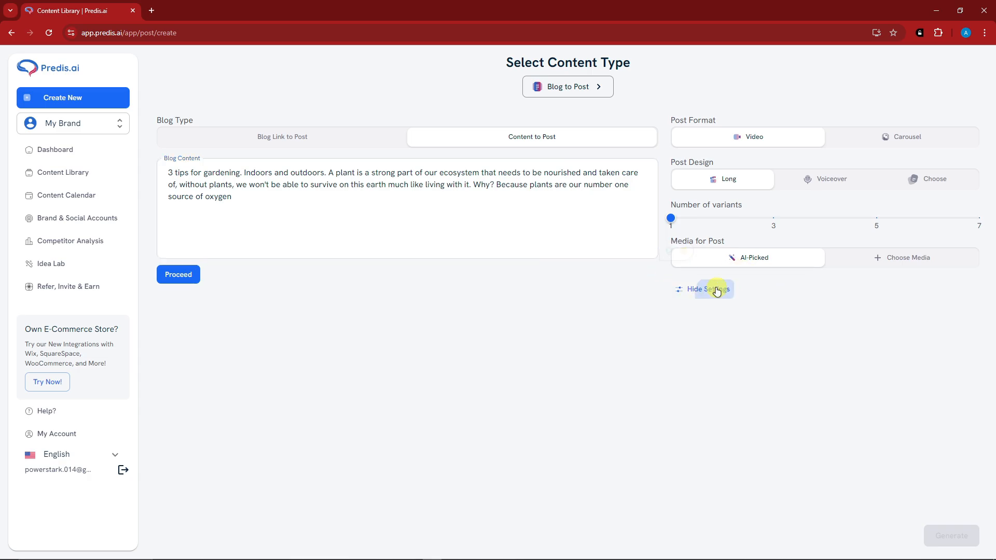
click(729, 299)
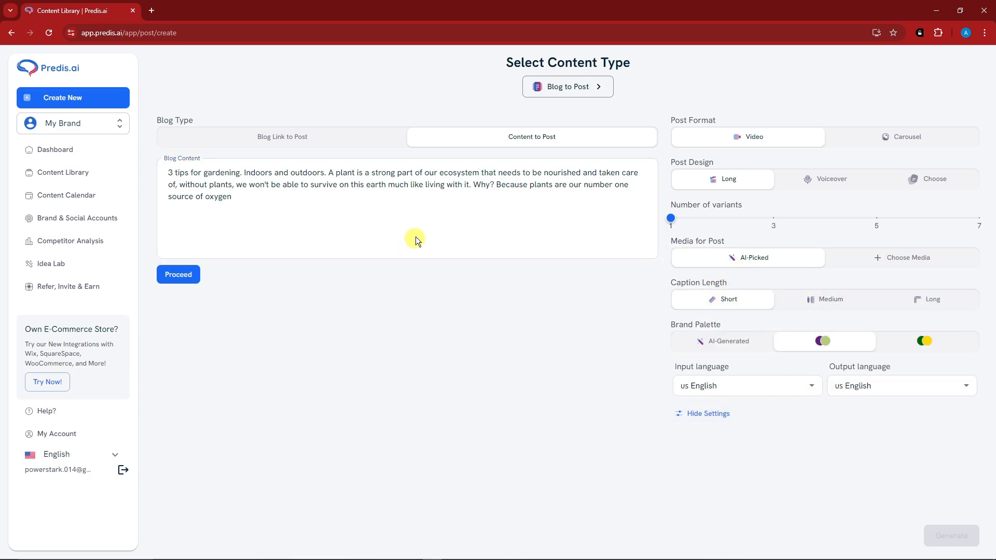
click(184, 278)
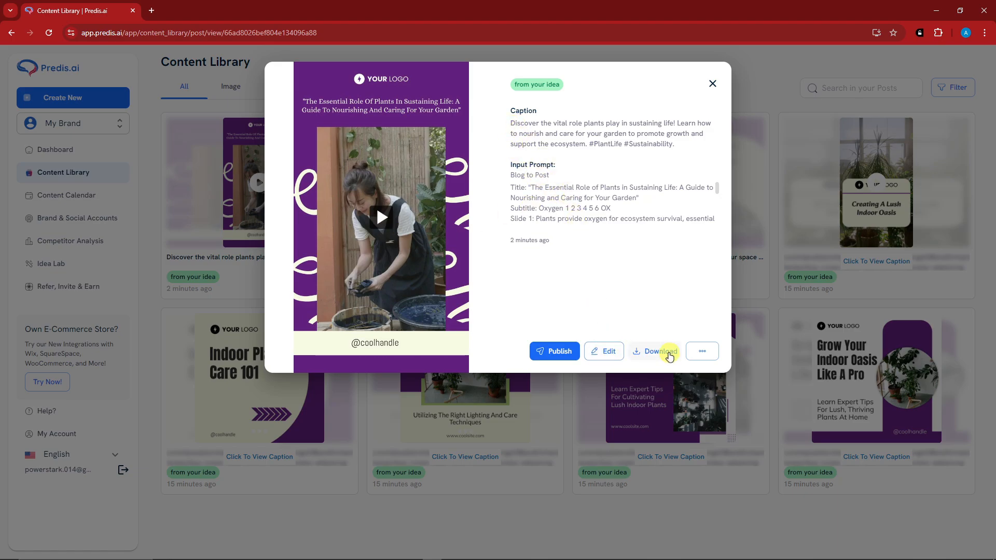
Step: Check the generated video post's additional actions and play its video preview
click(703, 353)
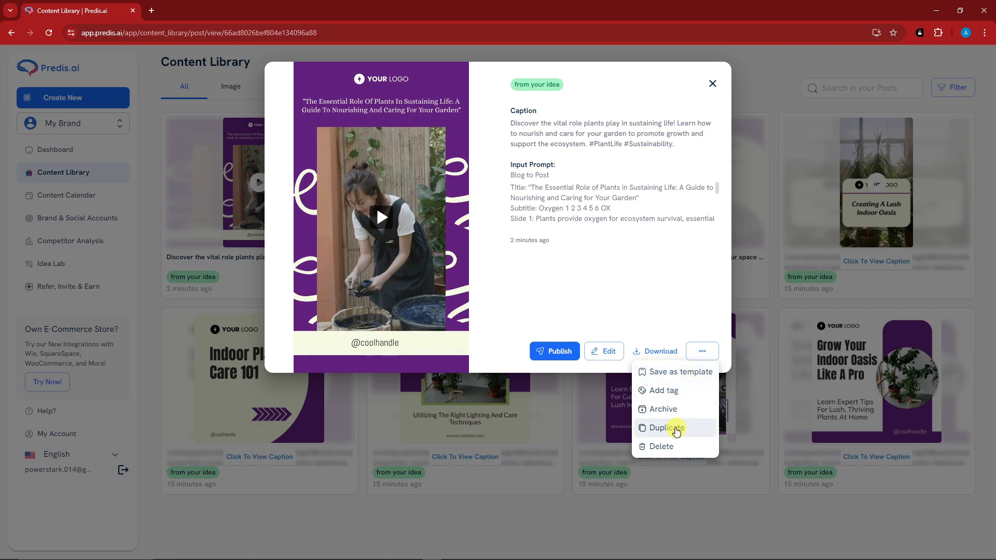
click(596, 285)
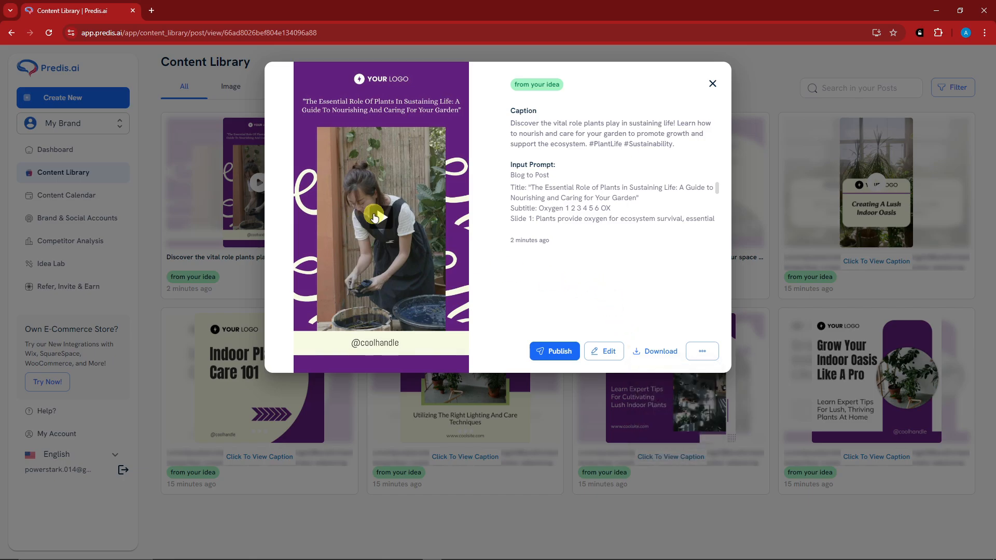
click(388, 220)
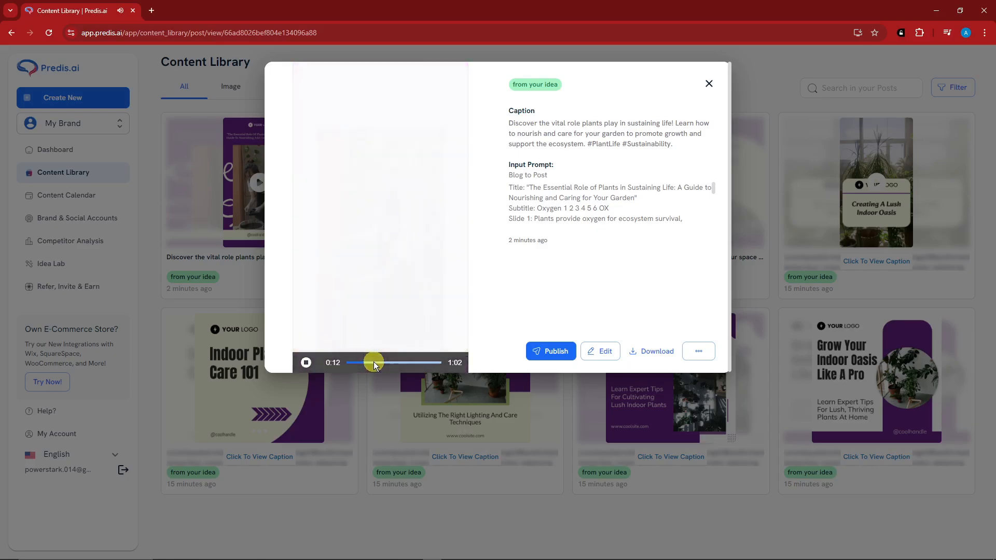
click(305, 363)
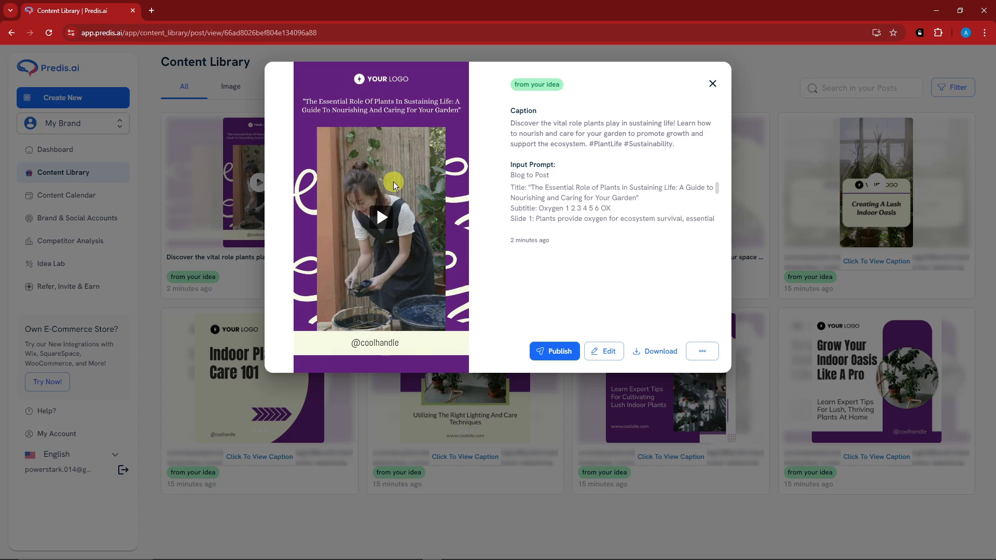
Step: Open the generated post for editing and apply the "Easy Breakfast Super Morning" template
click(599, 354)
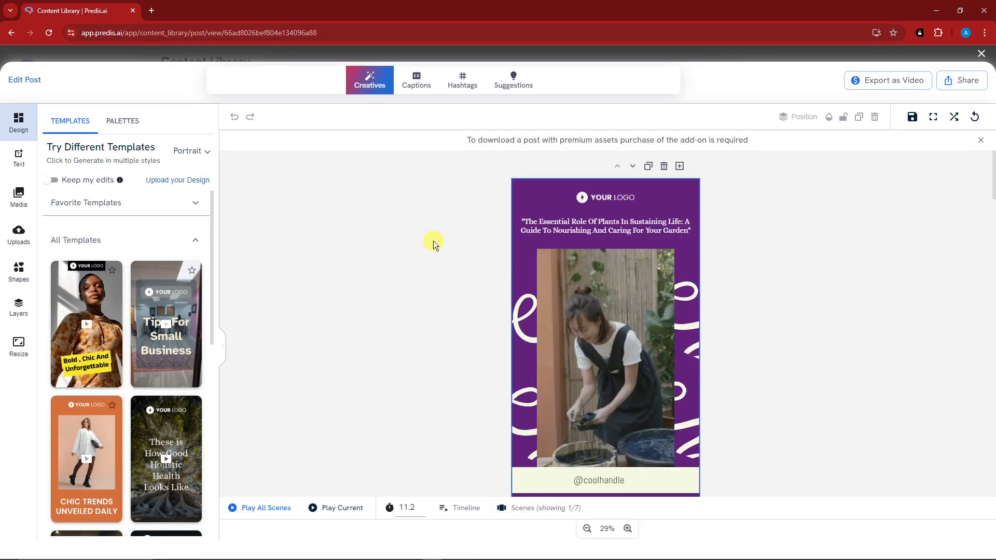
scroll(171, 374, down, 4)
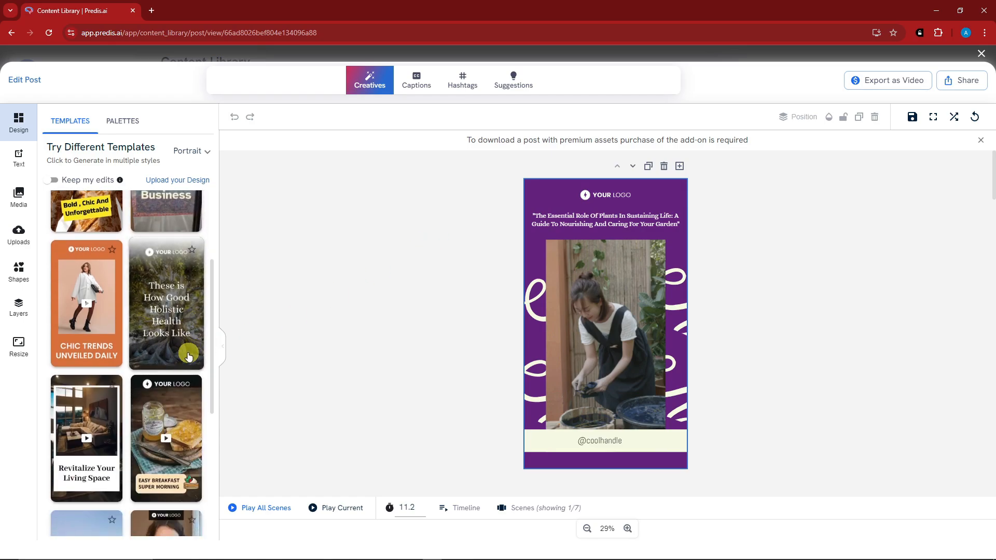
scroll(177, 390, down, 1)
click(173, 309)
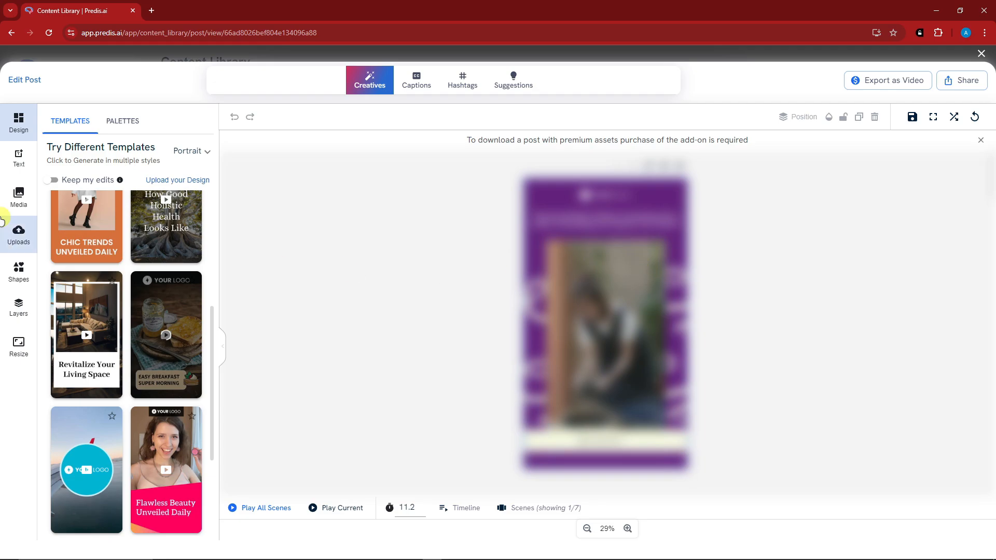
Step: Examine the editor's text styles, AI-suggested images, captions, suggestions and sharing options for the post
click(22, 166)
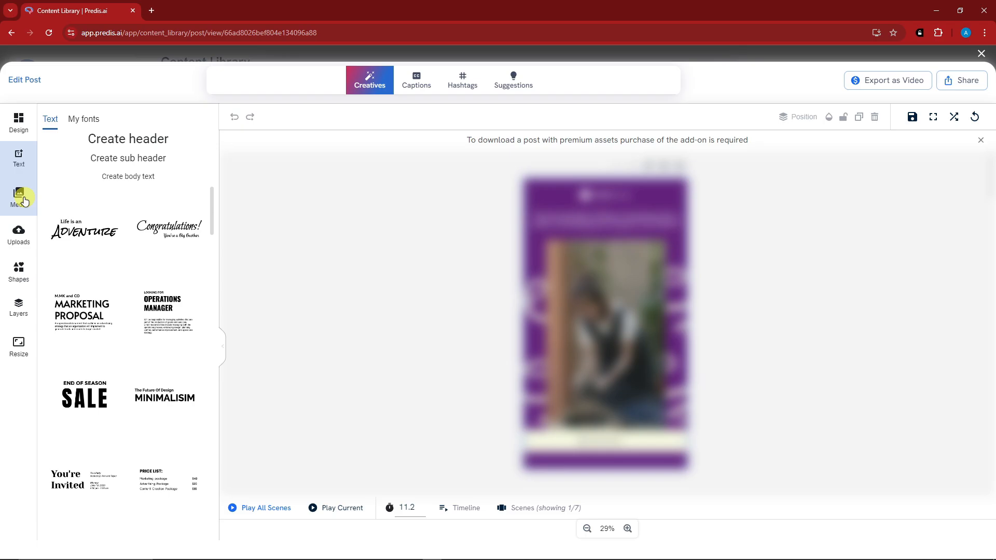
click(20, 197)
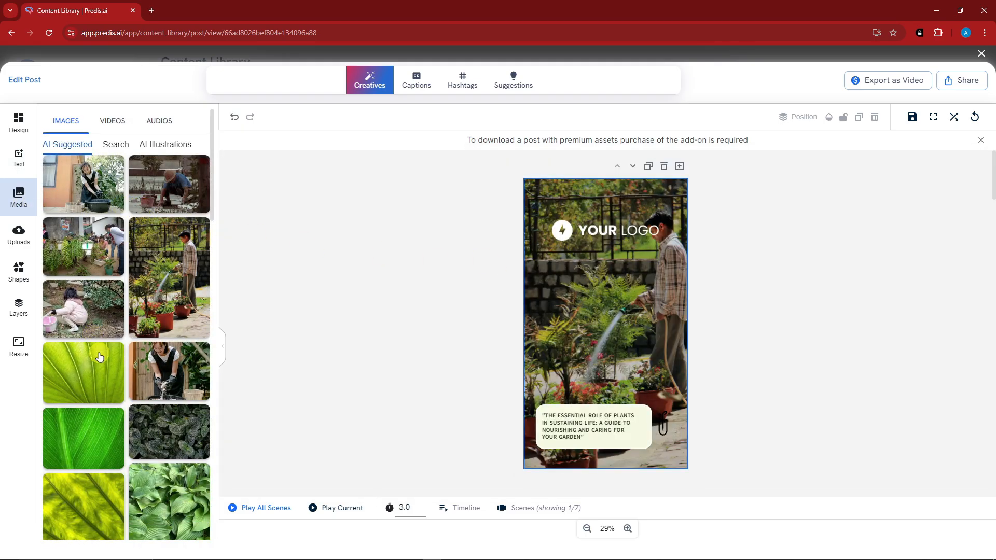
scroll(100, 357, down, 5)
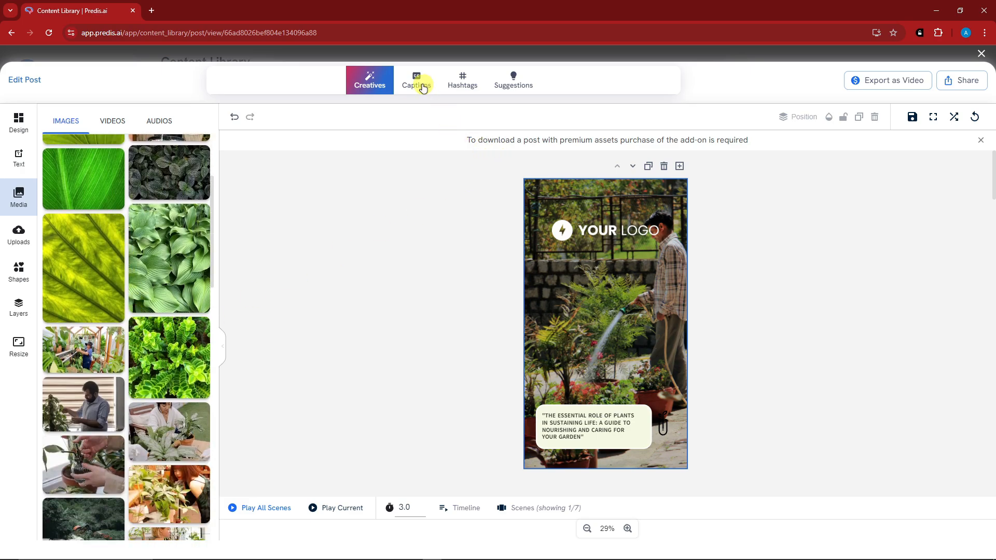
click(422, 88)
click(501, 84)
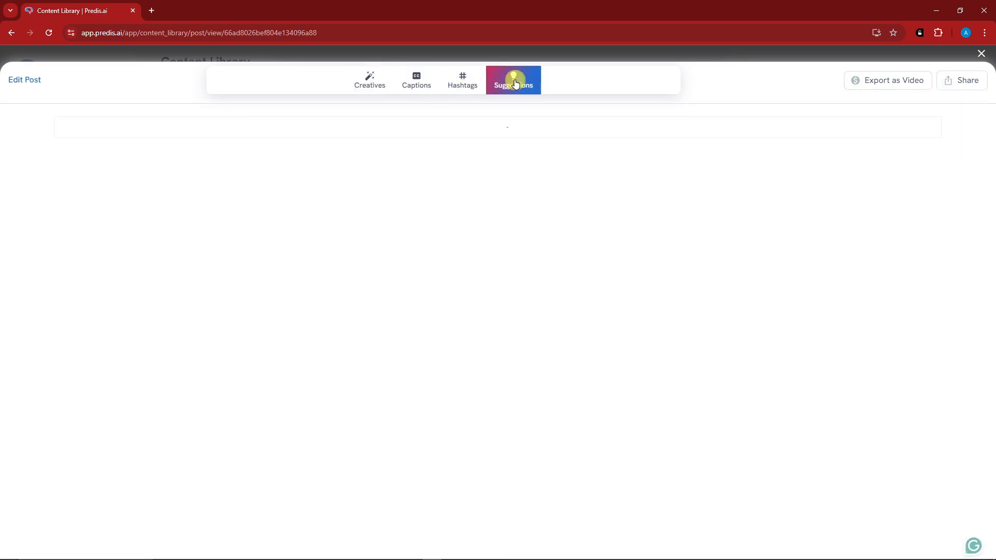
click(376, 84)
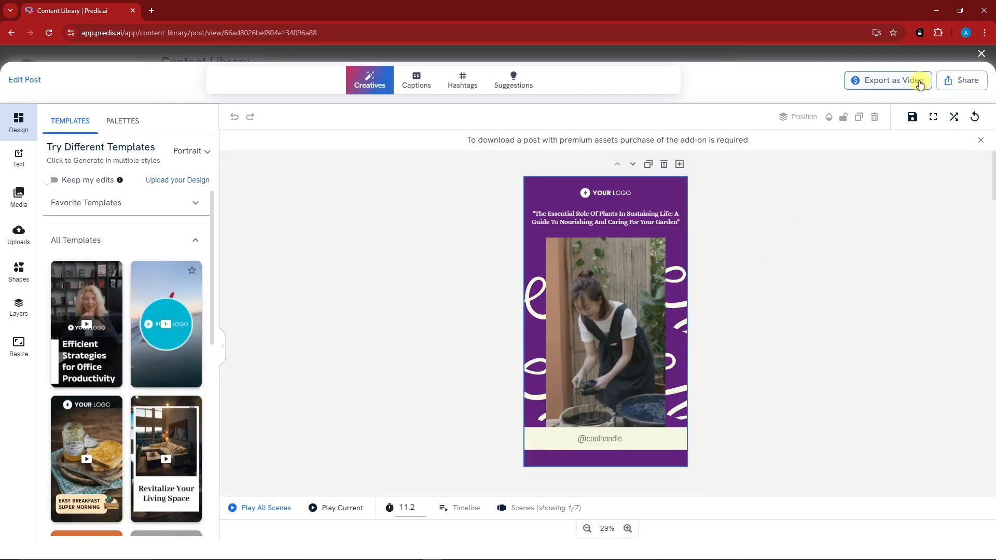
click(966, 80)
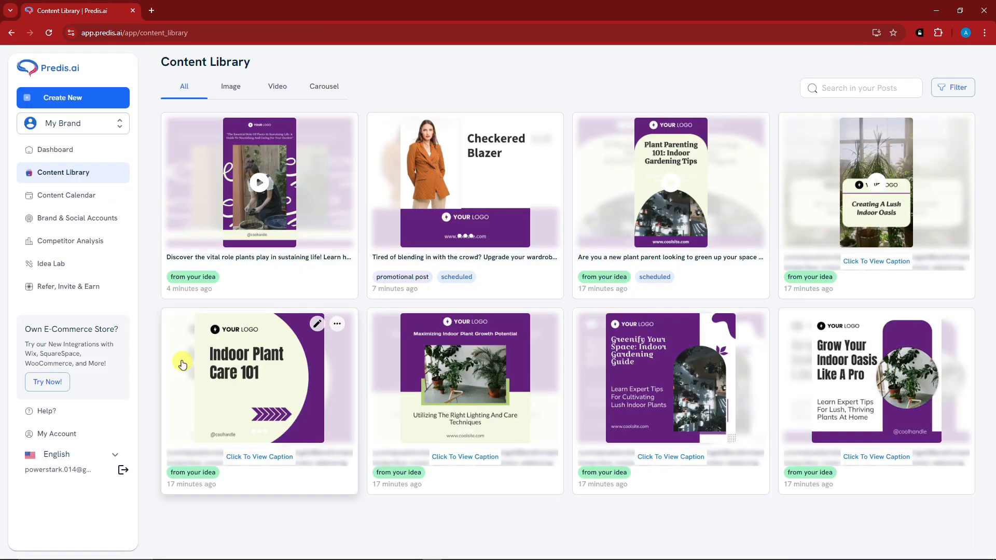
Step: Start a new Script to Post and enter "Plants are important" as the title
click(70, 98)
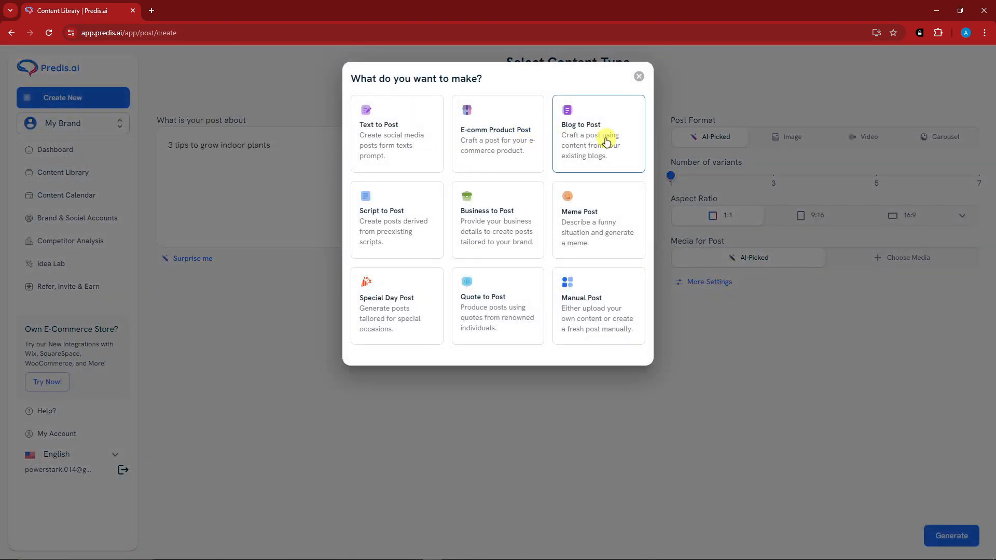
click(382, 225)
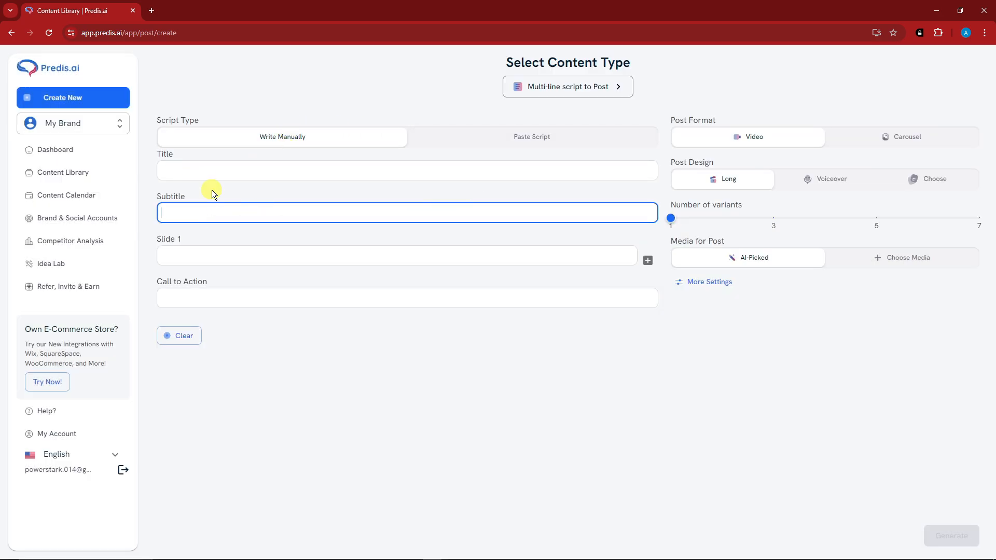
click(222, 171)
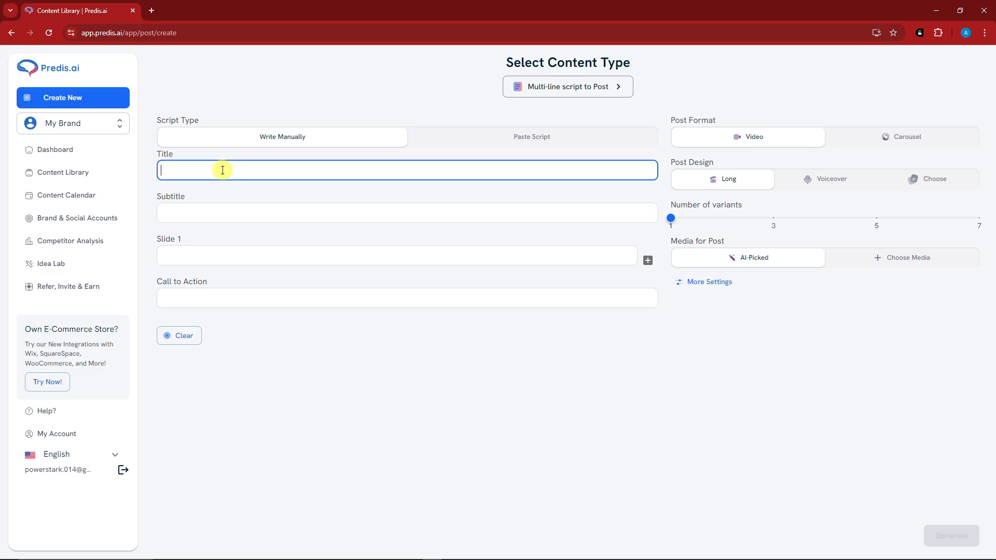
text(Plants are impor)
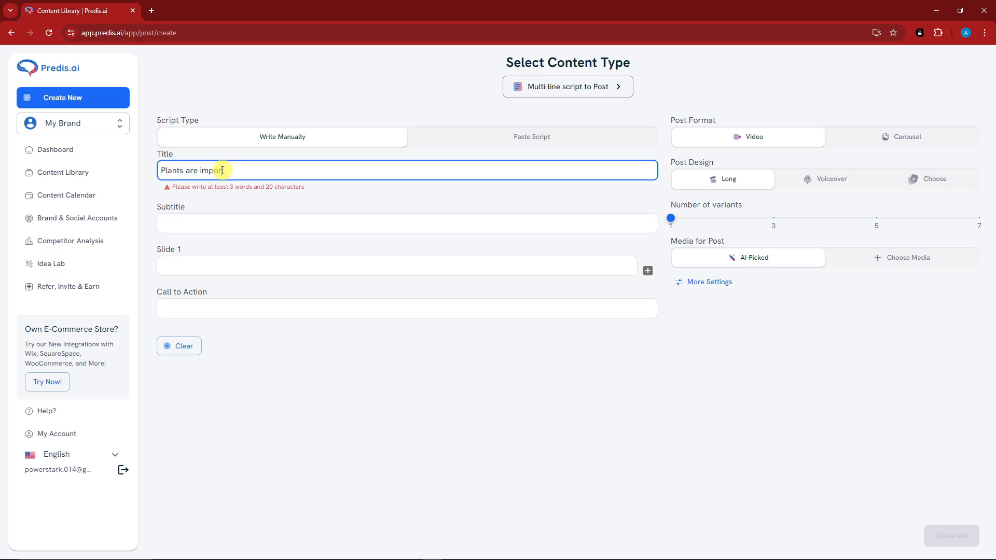
text(tant)
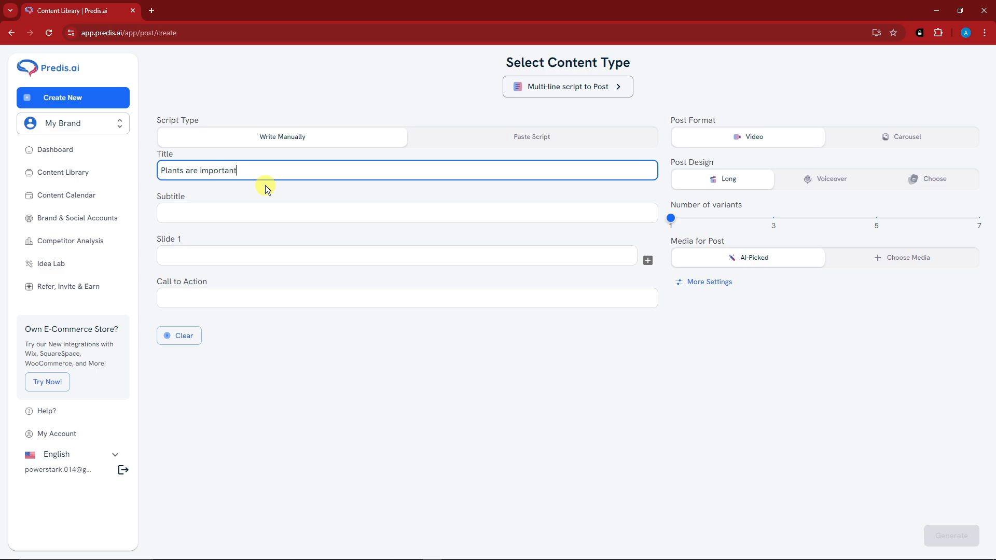
key(BackSpace)
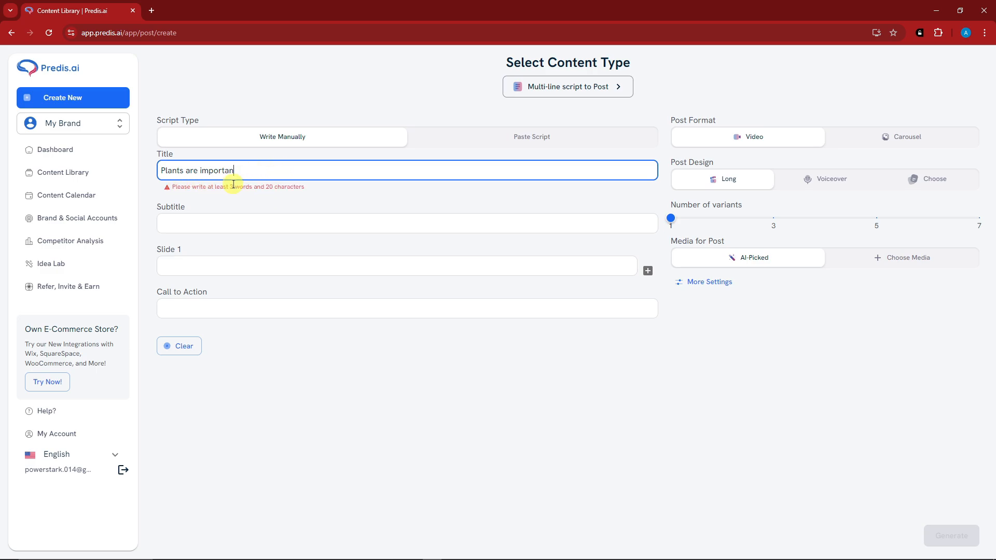
text(t)
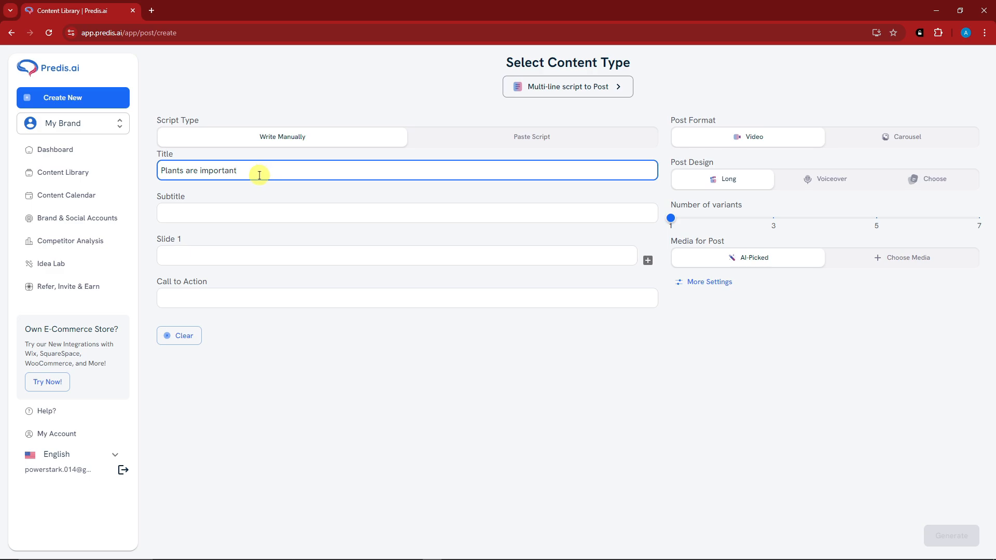
Step: Set the subtitle and Slide 1 to "Plants are important" and the call to action to "They provide oxygen needed"
click(232, 214)
click(233, 259)
click(245, 297)
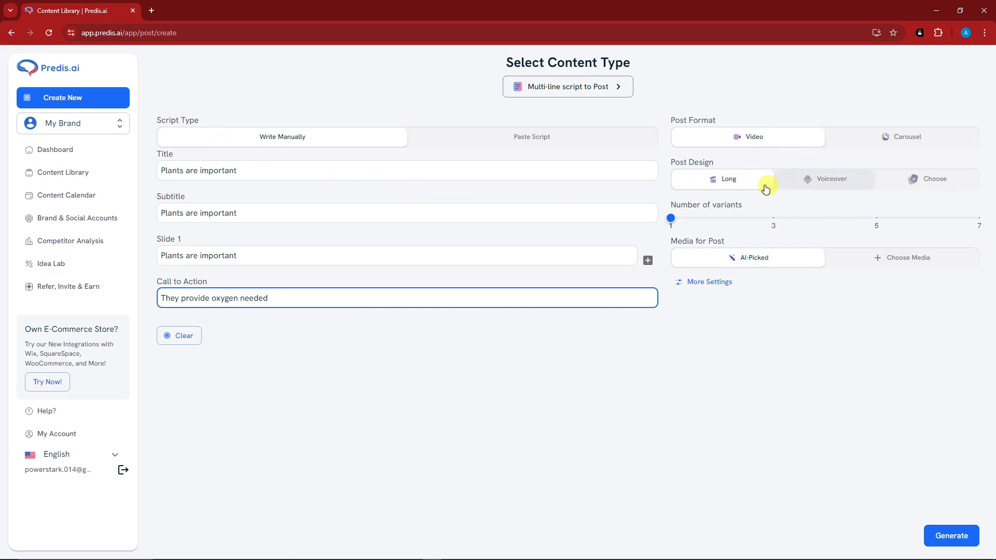
Step: Set the caption length to Short, generate the script post, and close its preview after viewing it
click(711, 281)
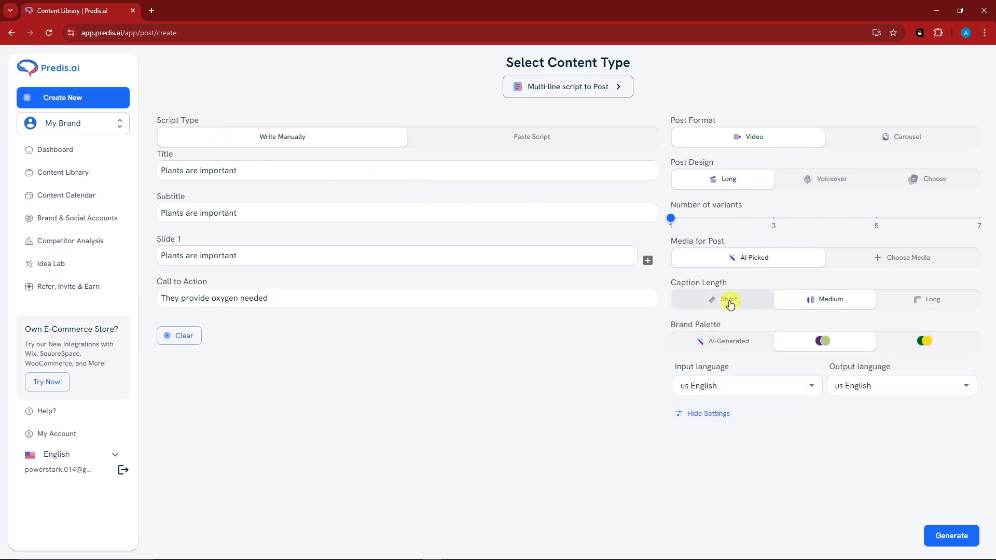
click(728, 300)
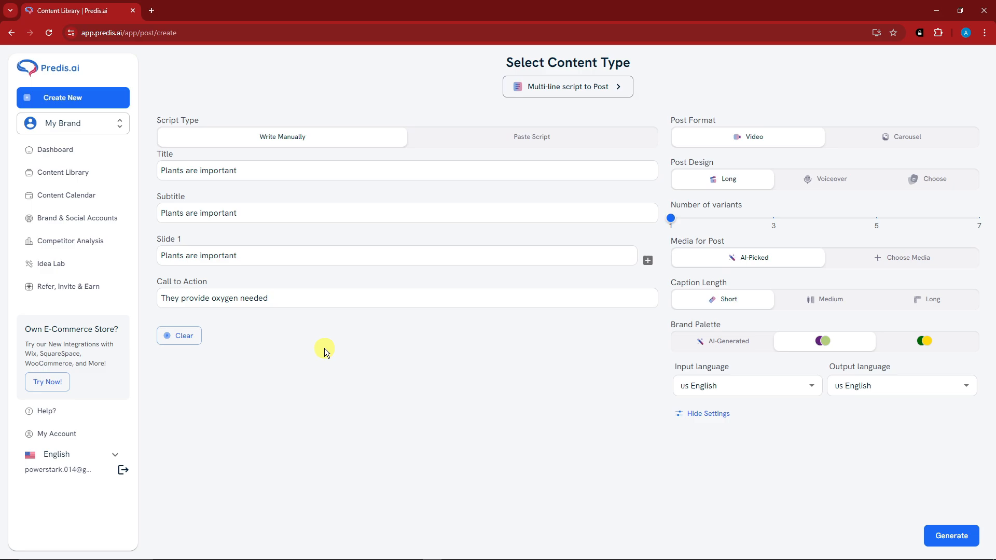
click(953, 535)
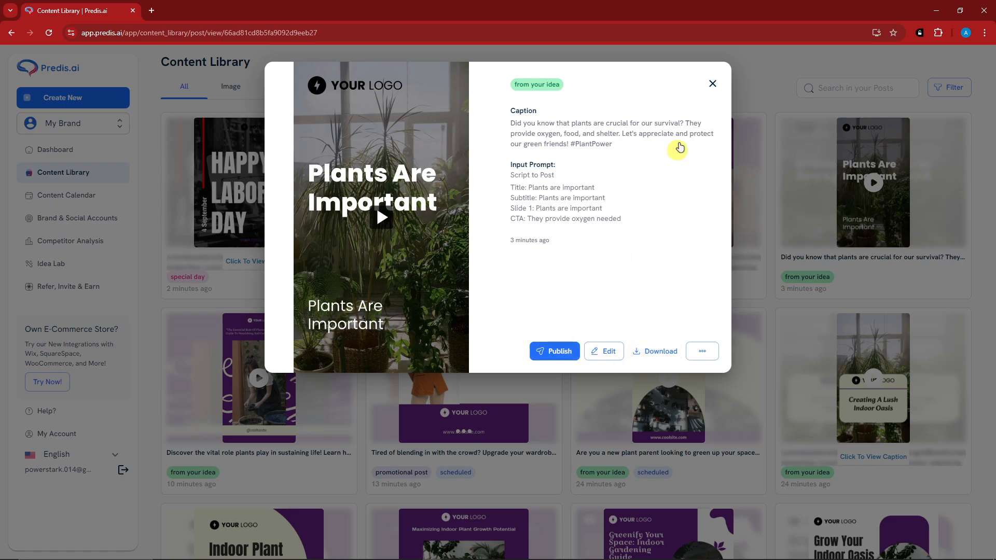
click(713, 85)
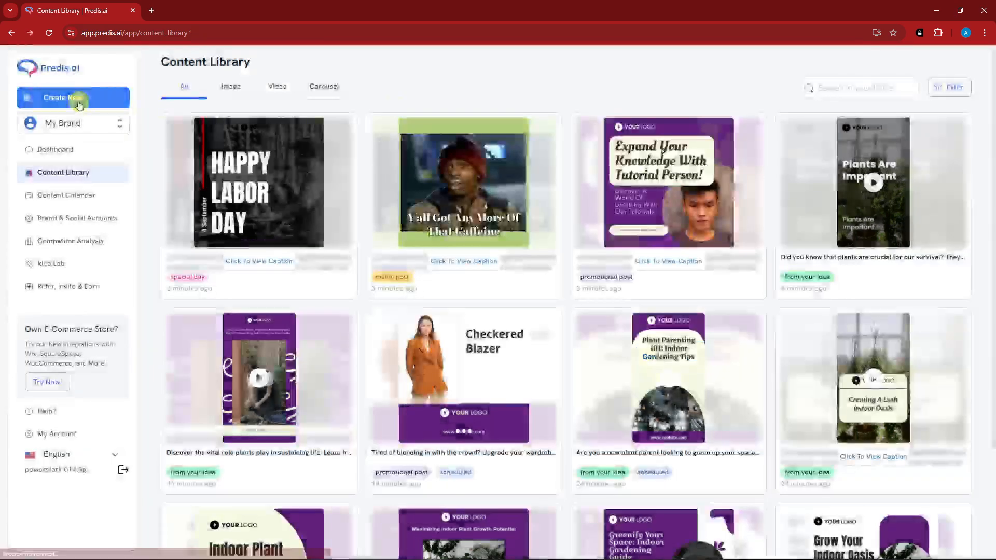
Step: Start a Business to Post and review its business, product, customer and benefit fields along with the additional settings
click(76, 98)
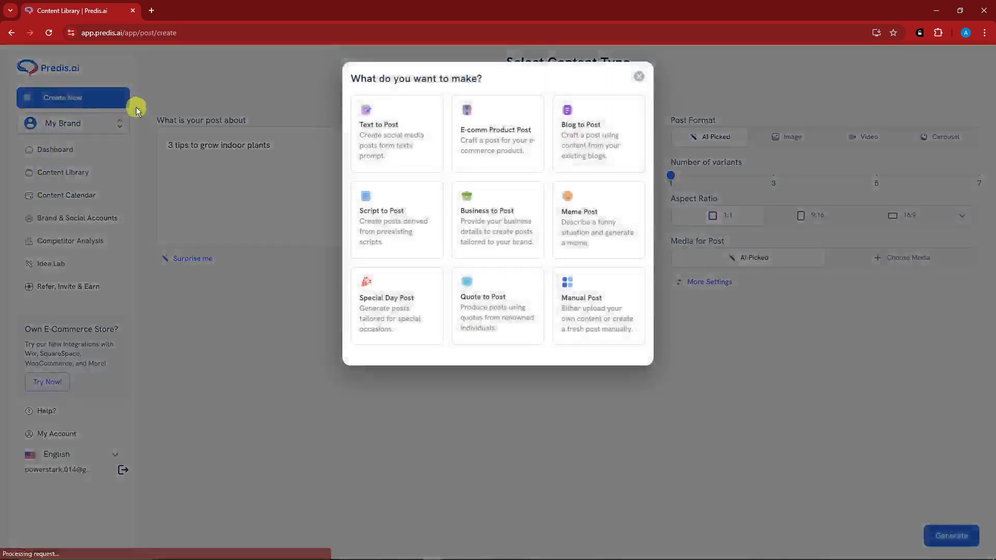
click(506, 224)
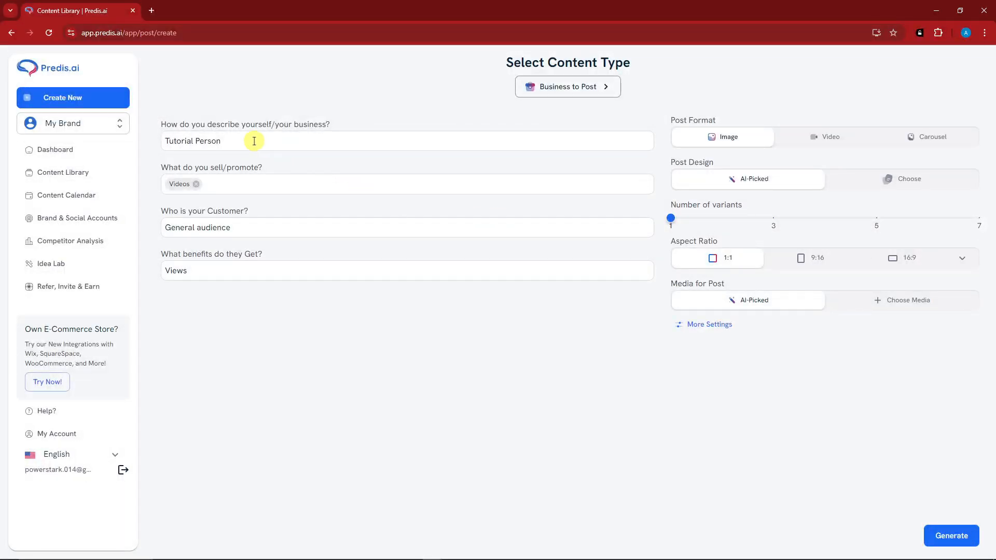
click(254, 141)
click(240, 185)
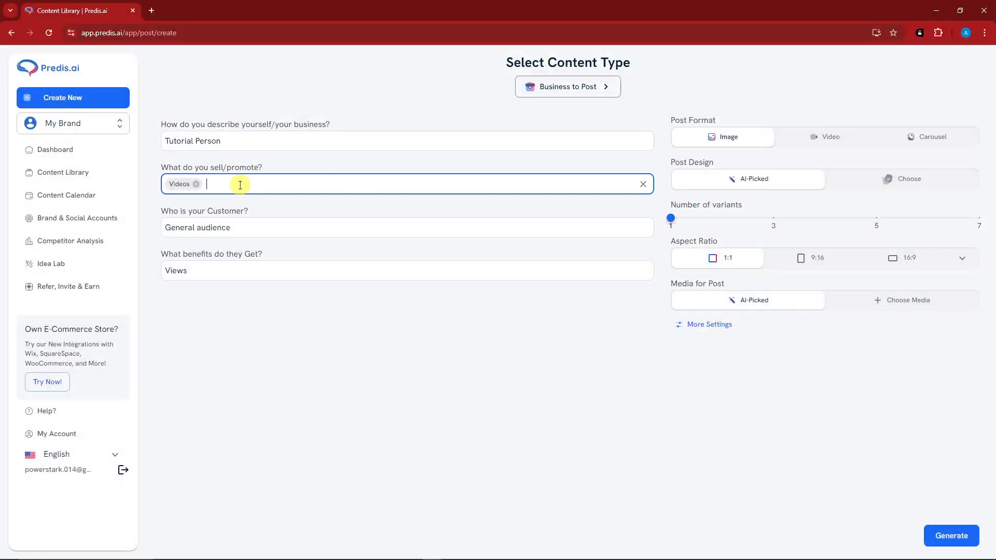
click(270, 232)
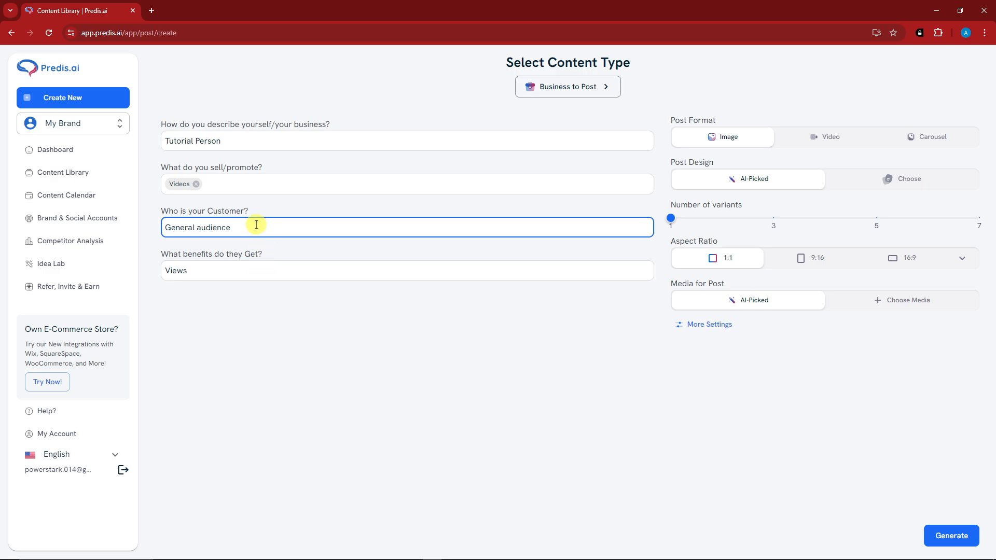
click(272, 269)
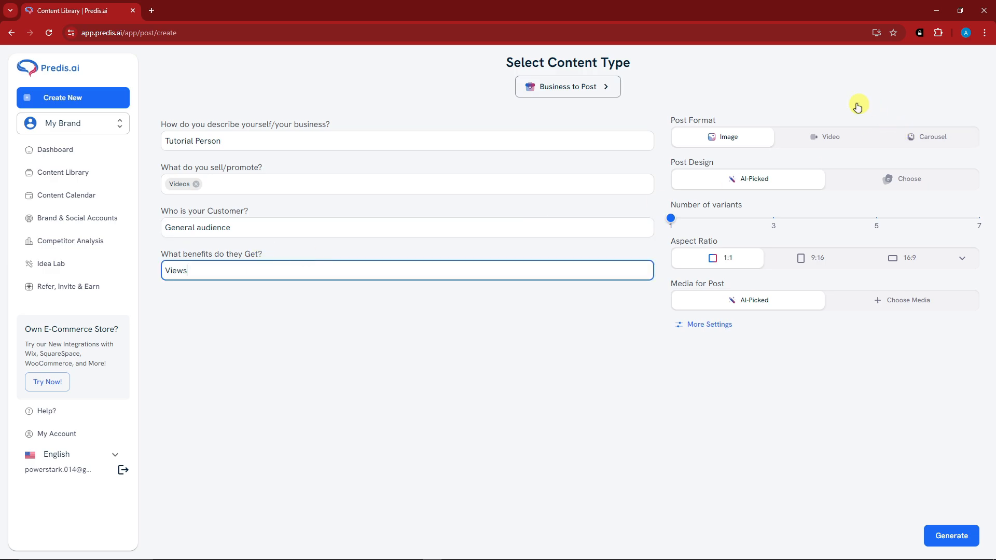
click(717, 325)
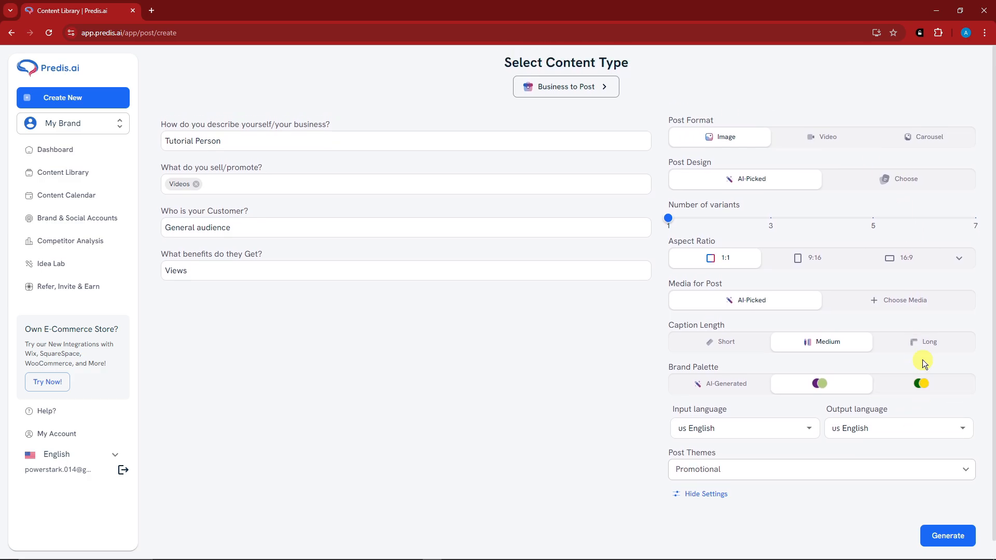
Step: View the "Expand Your Knowledge With Tutorial Person!" promotional post in the Content Library and close it
click(83, 170)
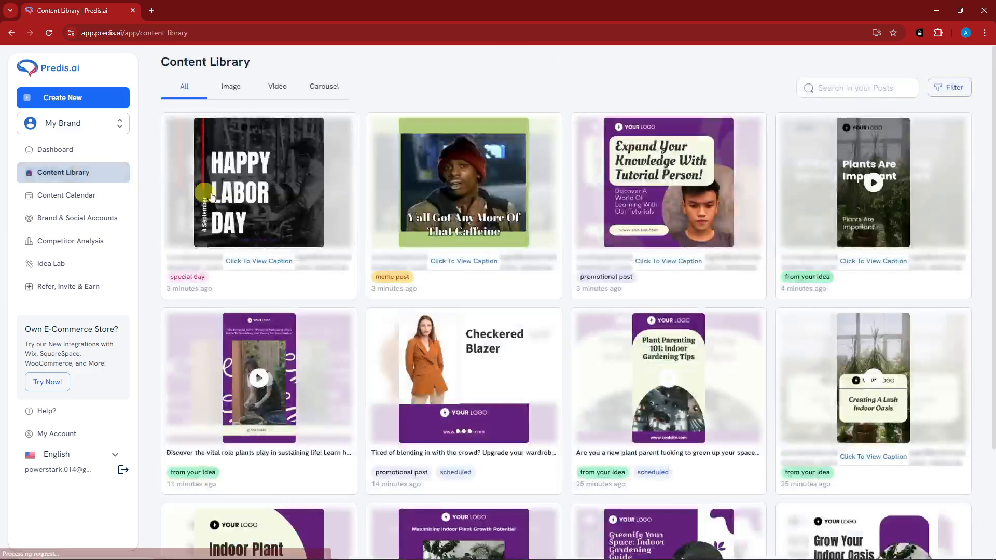
click(656, 193)
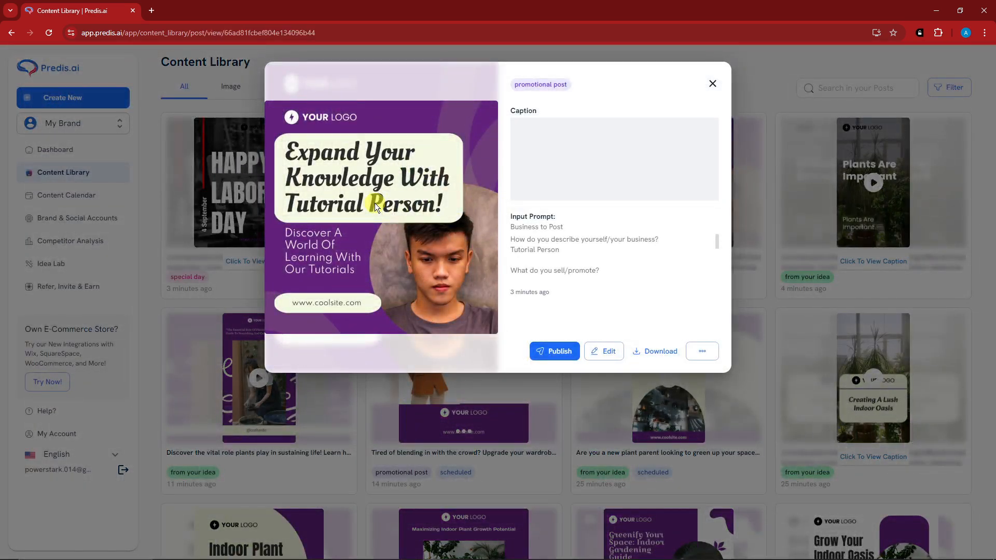
click(713, 85)
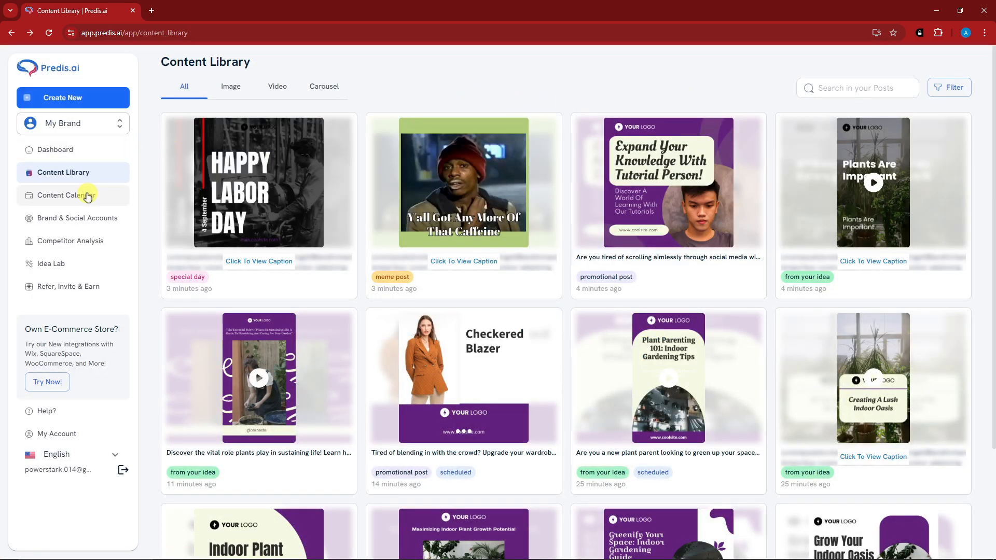
Step: Start a new Meme Post and place the cursor in the meme idea field
click(93, 96)
click(570, 215)
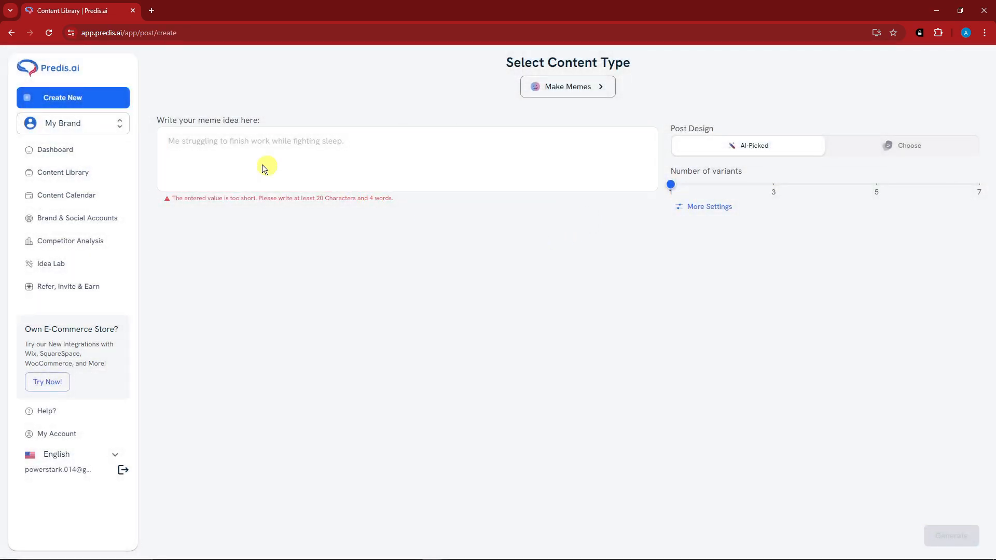
click(174, 133)
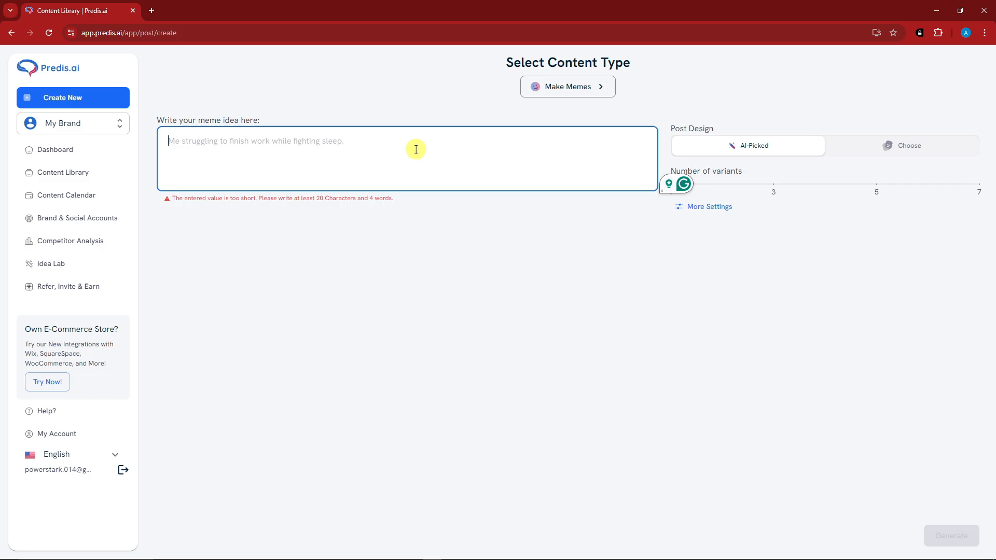
Step: Examine the caffeine meme post in the Content Library, highlight its input prompt, and close the preview
click(92, 177)
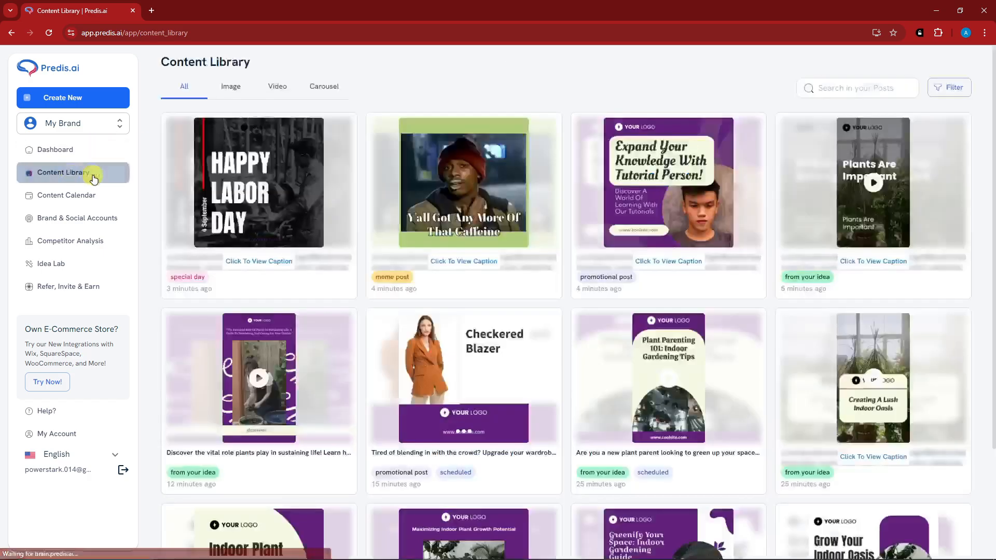
click(440, 175)
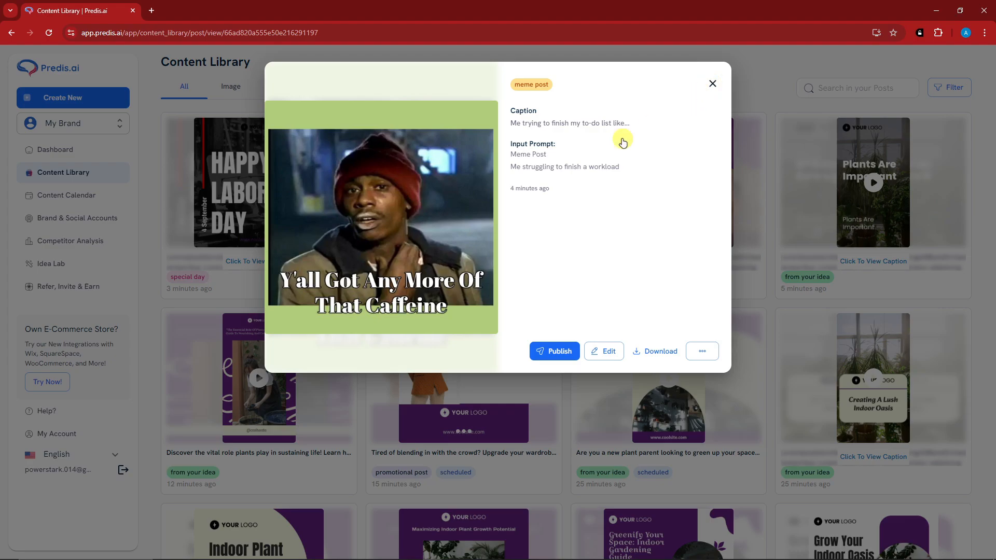
drag(510, 165, 634, 170)
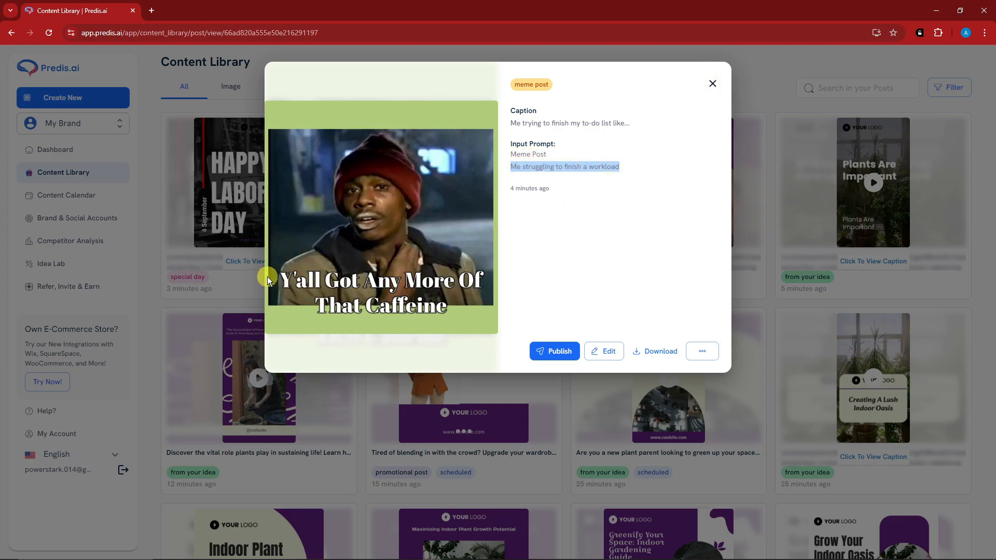
click(713, 84)
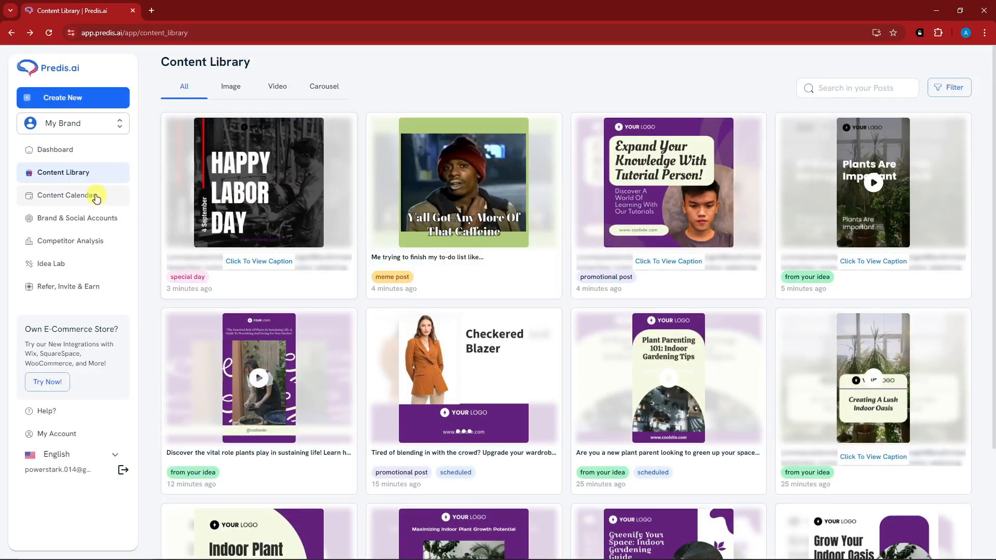
Step: Start a Special Day Post and choose Labor Day as the special day
click(67, 96)
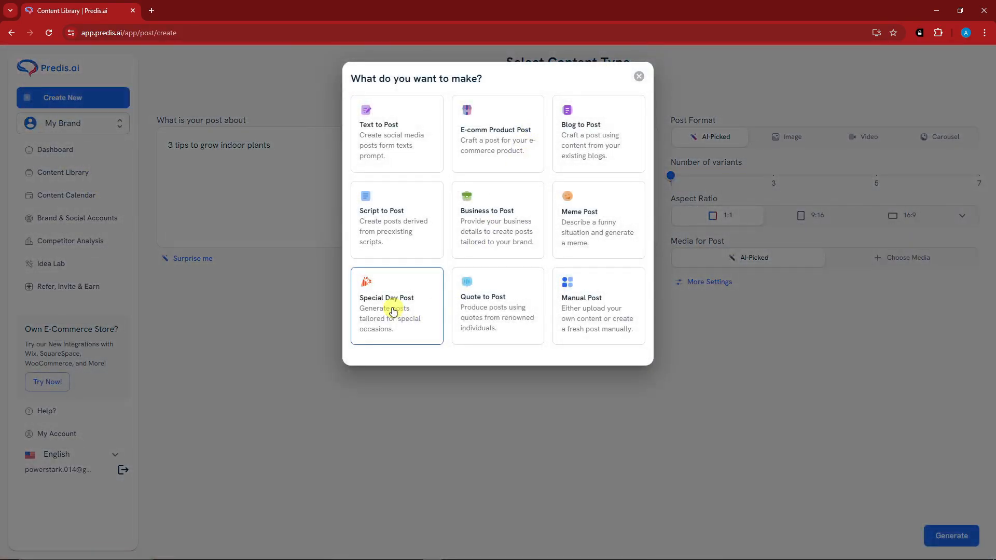
click(393, 311)
click(283, 316)
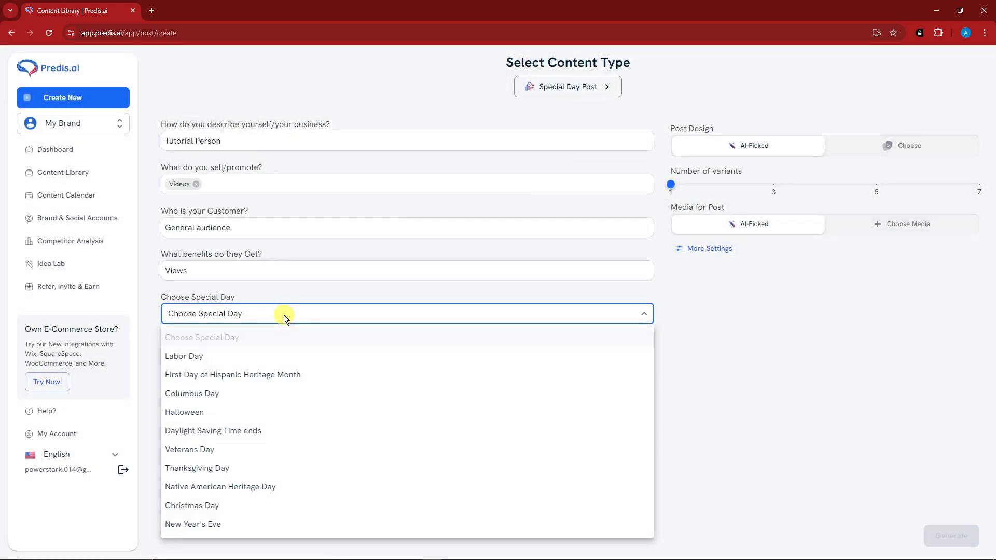
click(649, 344)
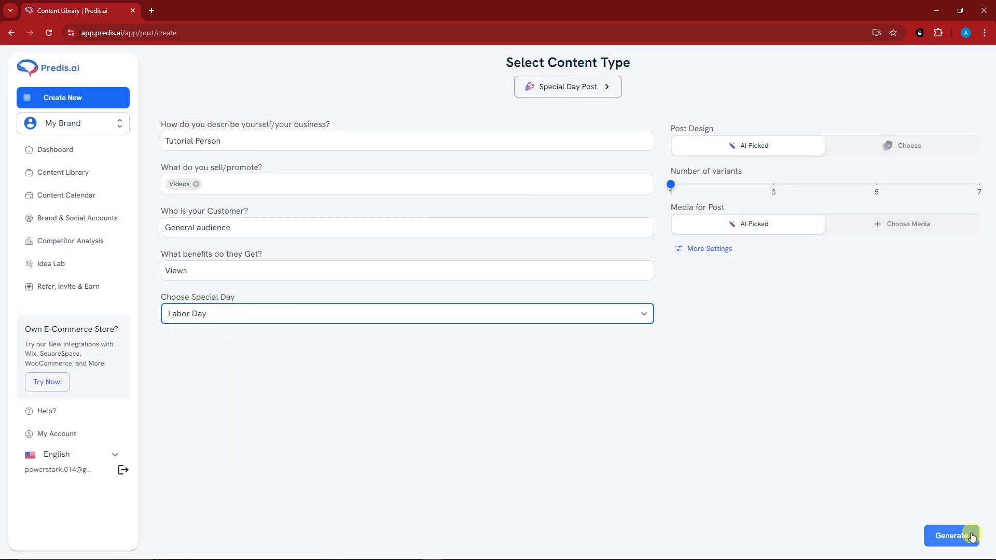
Step: View the "Happy Labor Day" special day post in the Content Library and close it
click(73, 179)
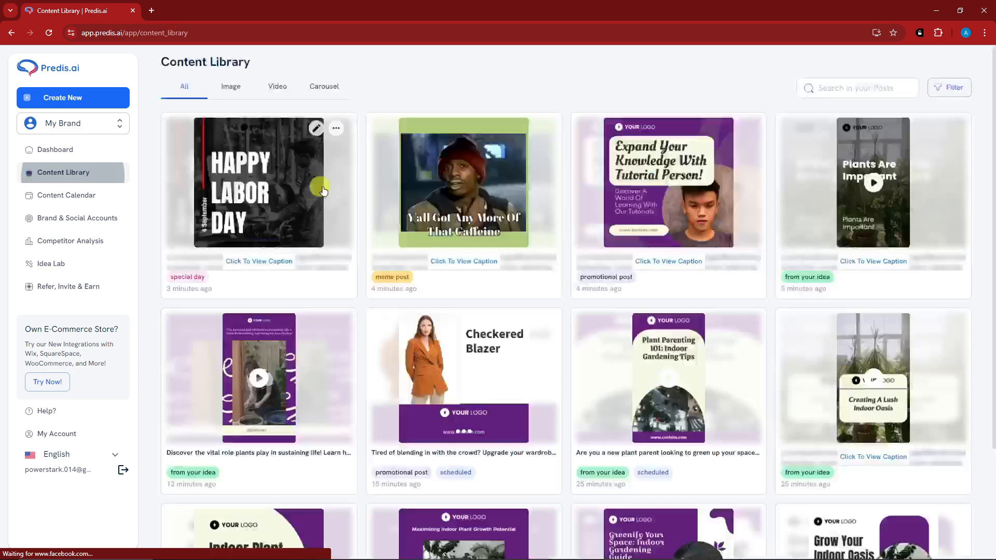
click(318, 191)
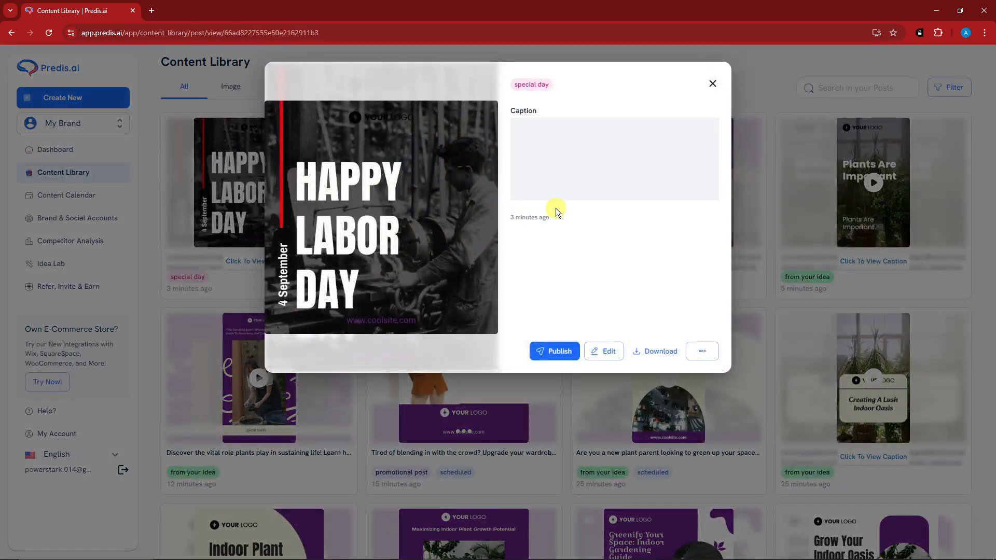
click(712, 85)
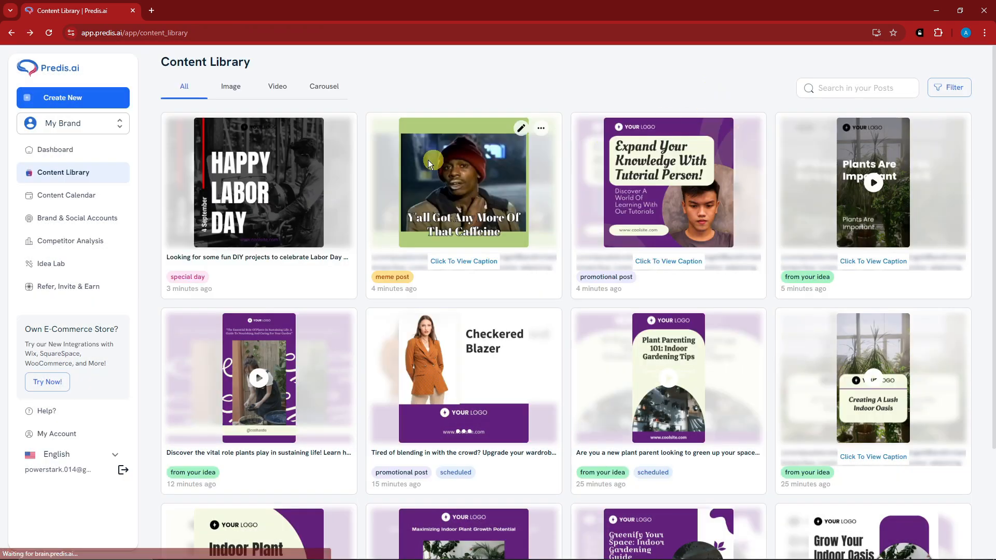
Step: Start a Quote to Post, look through the quote categories, pick a quote from the list, and view the quote post
click(112, 96)
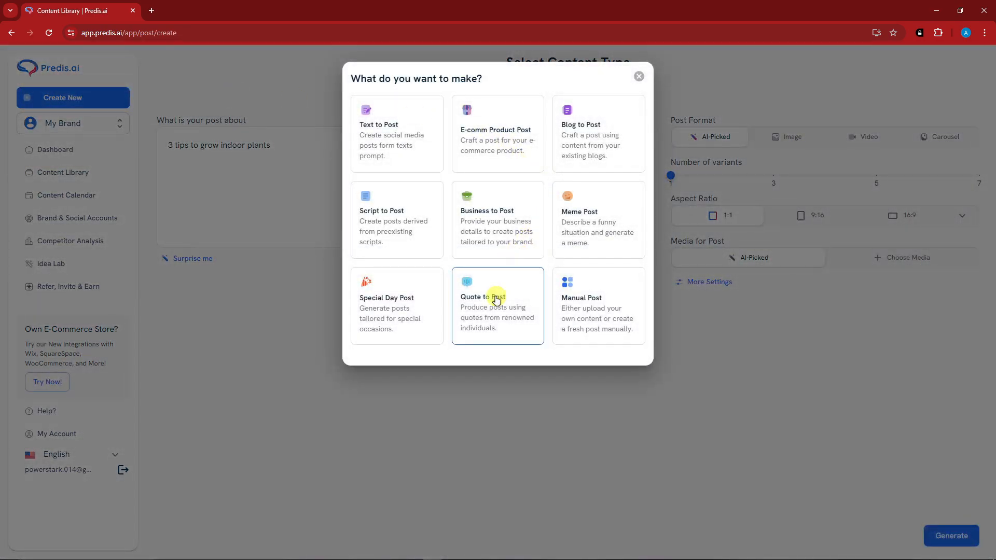
click(511, 315)
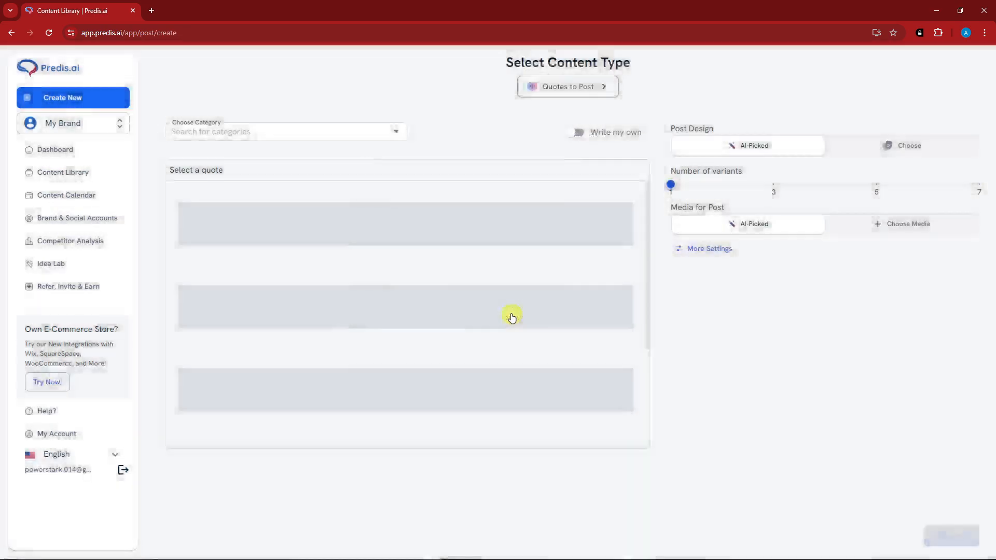
click(238, 130)
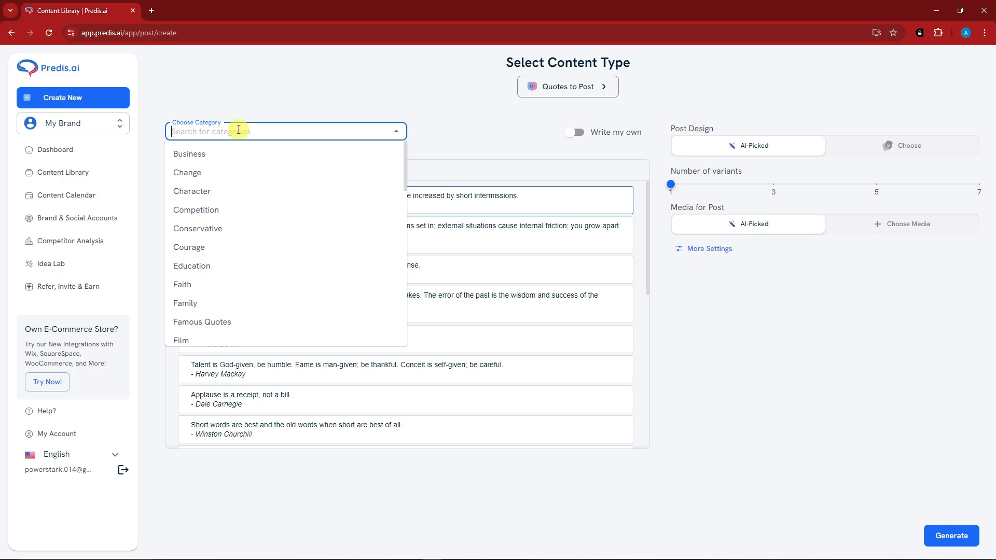
click(538, 158)
click(329, 245)
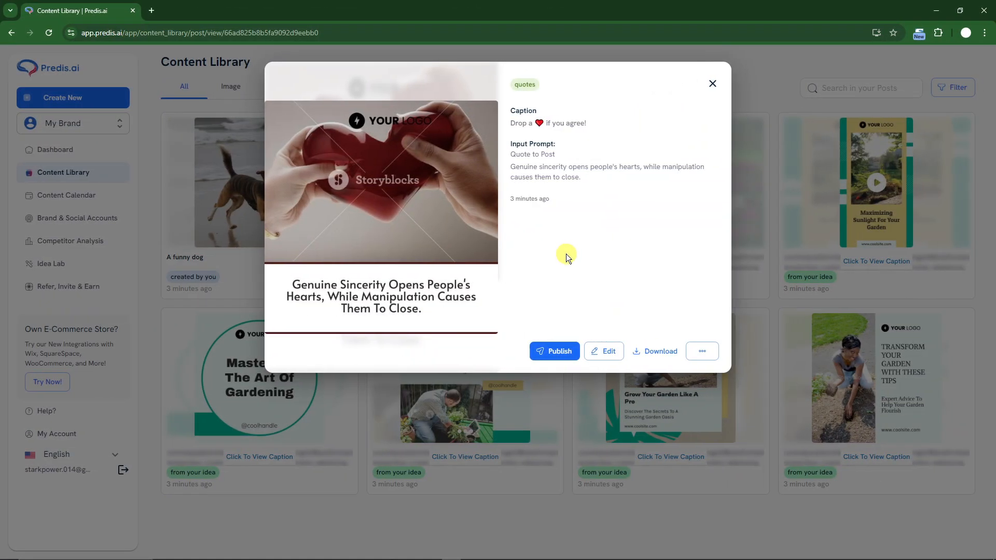
click(712, 84)
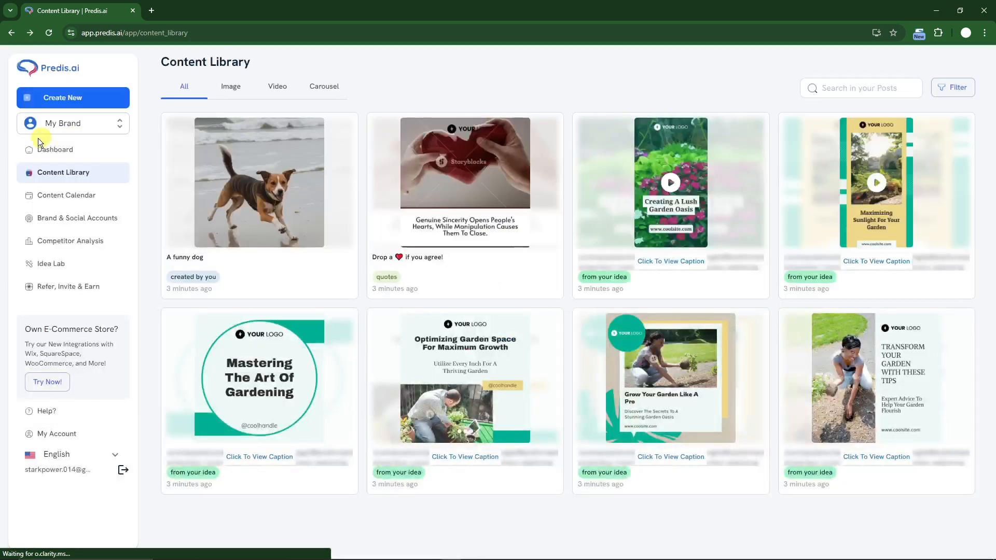
click(60, 97)
click(626, 294)
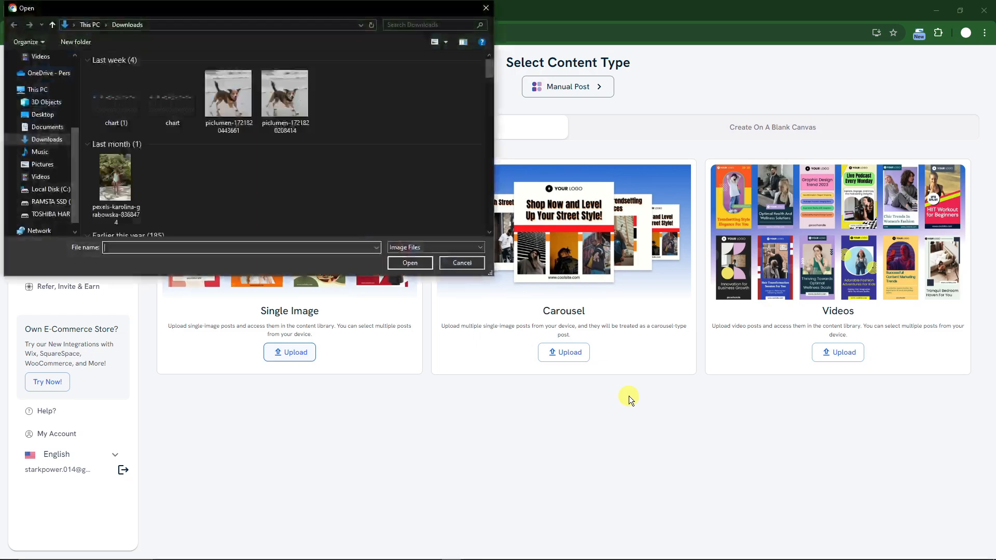
double_click(229, 124)
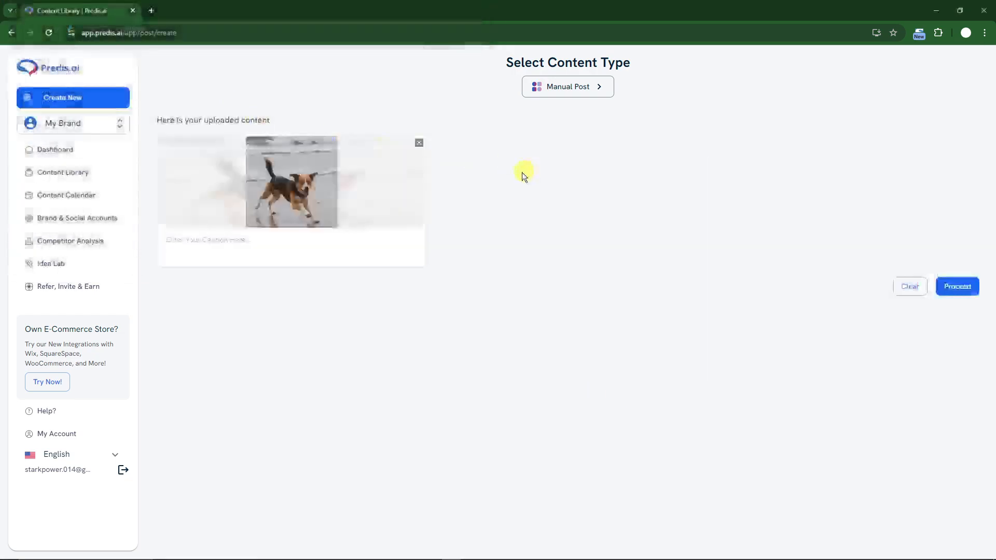
Step: Caption the uploaded image "Dog on beach", submit the post, and open the dog post in the Content Library
click(305, 243)
text(Dog on beach)
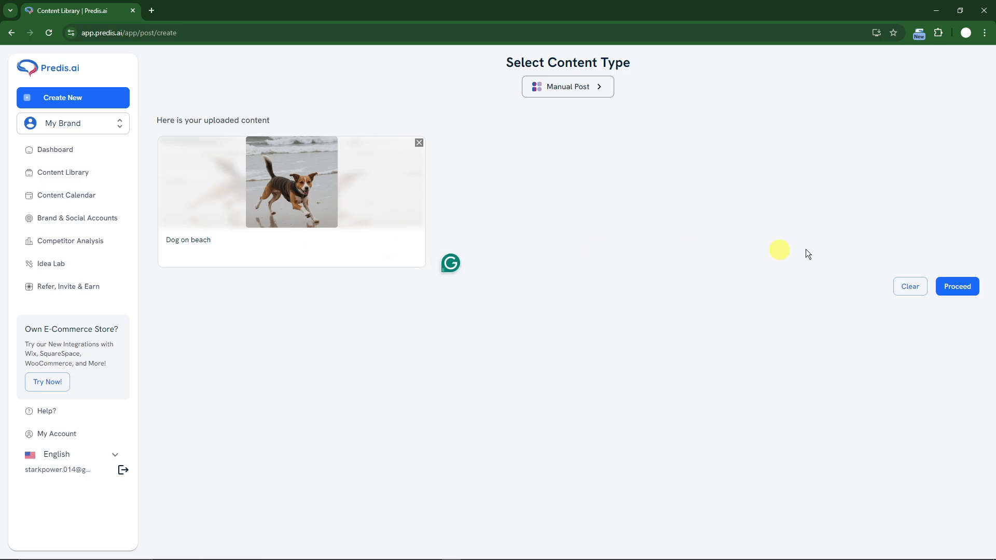
click(955, 286)
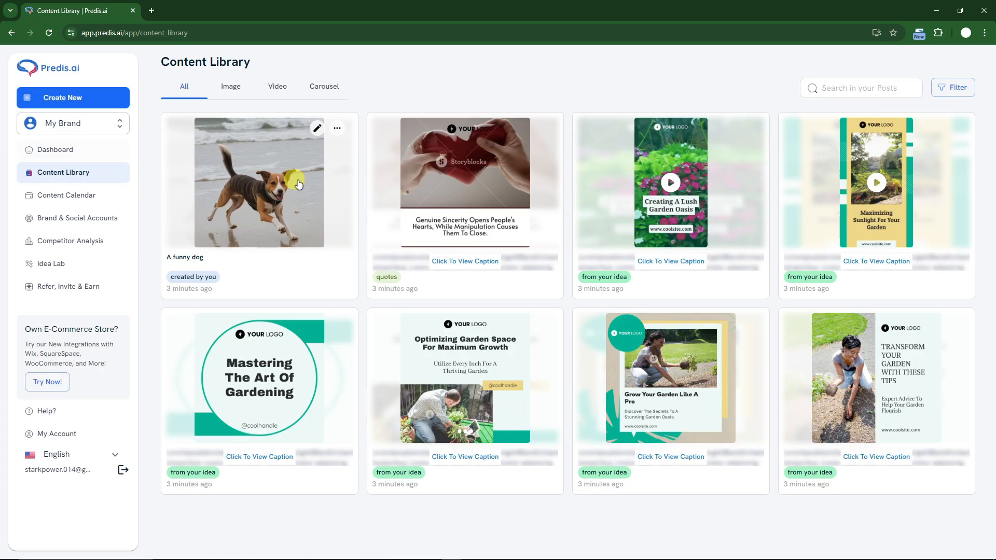
click(305, 182)
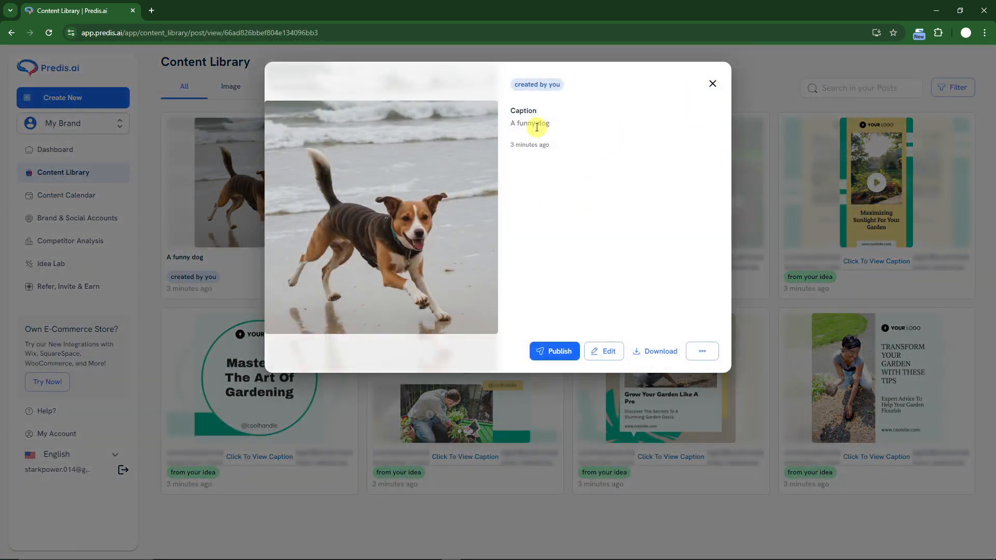
Step: Reopen the "A funny dog" post from the Content Library, start editing it, and view the editor's text and media options
click(711, 85)
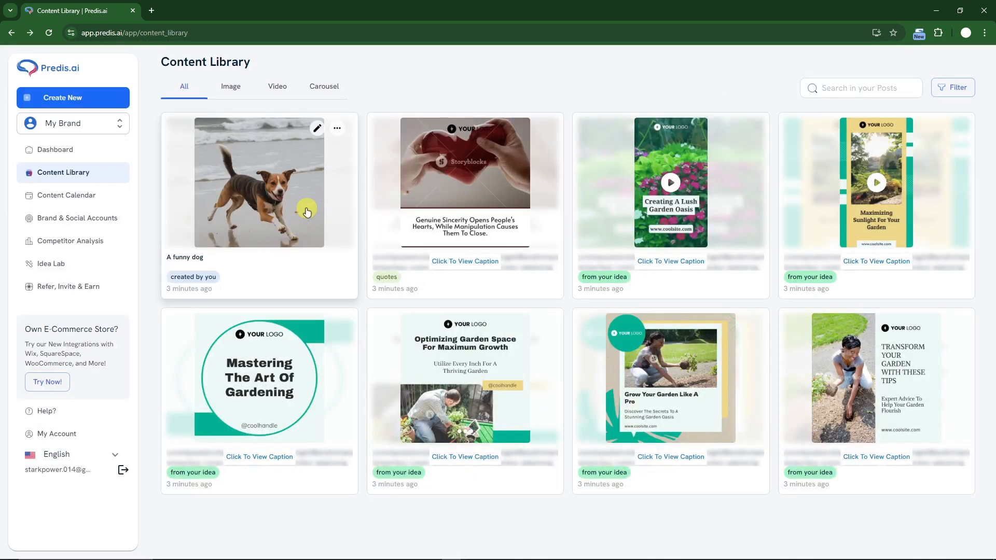
click(295, 189)
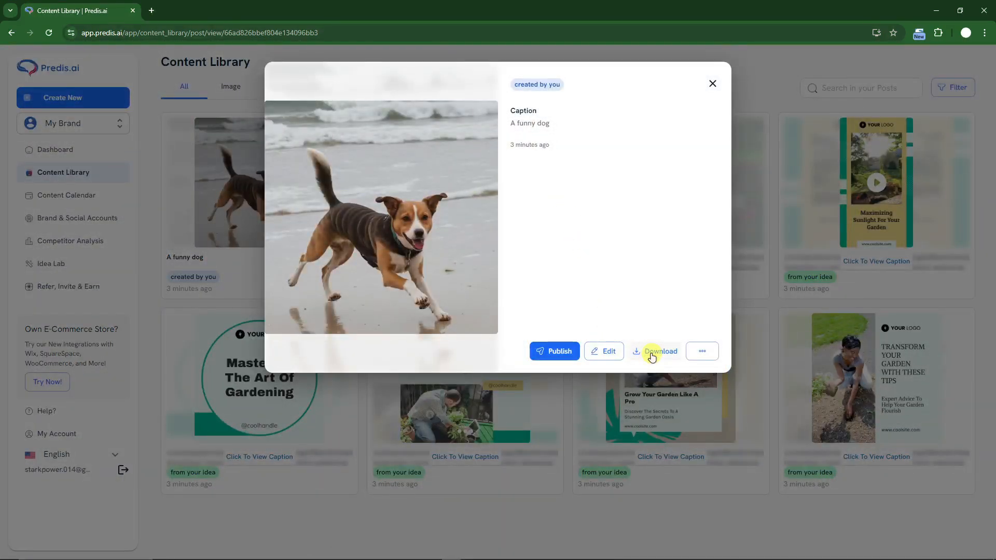
click(606, 351)
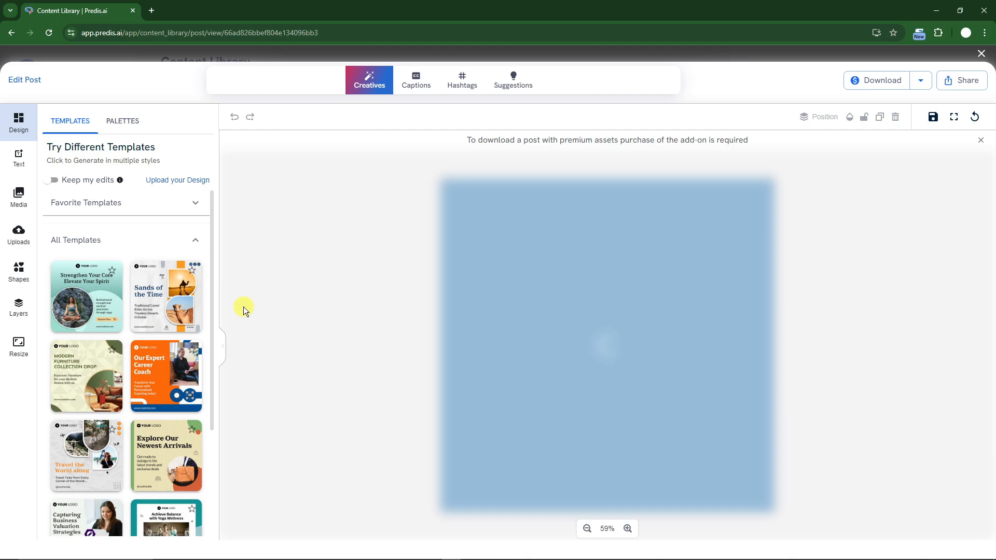
click(19, 165)
click(19, 196)
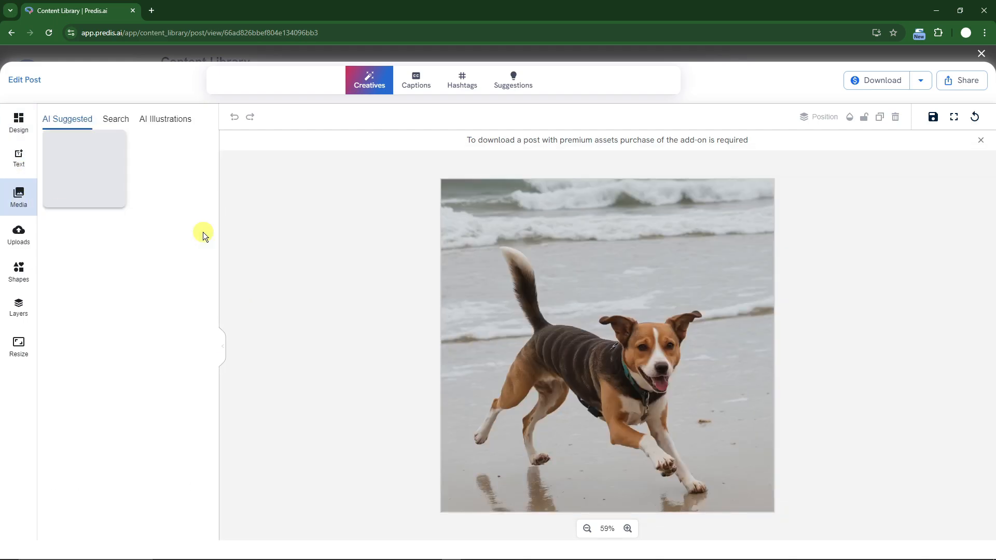
Step: Browse the design templates offered for the dog post, then close the editor and the post to return to the Content Library
click(19, 124)
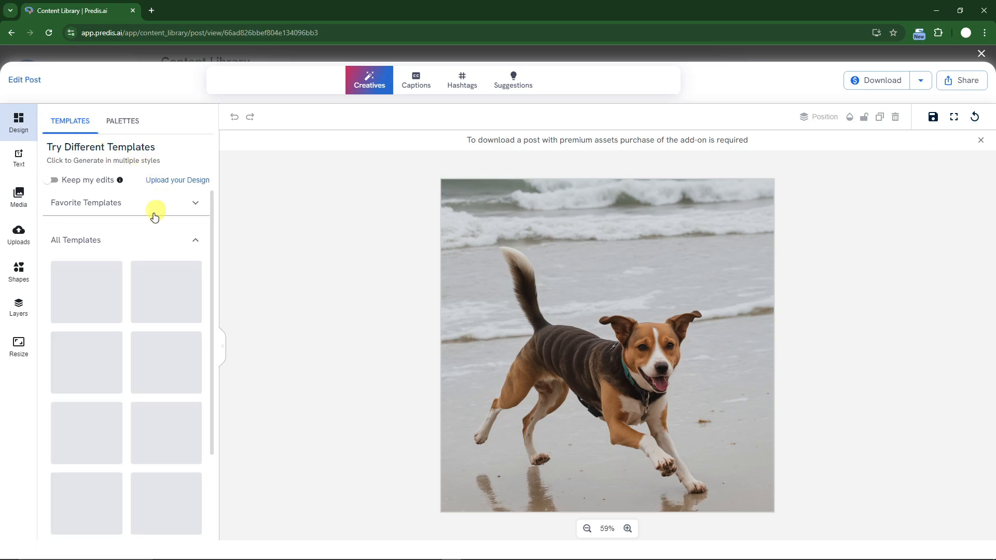
scroll(139, 313, down, 10)
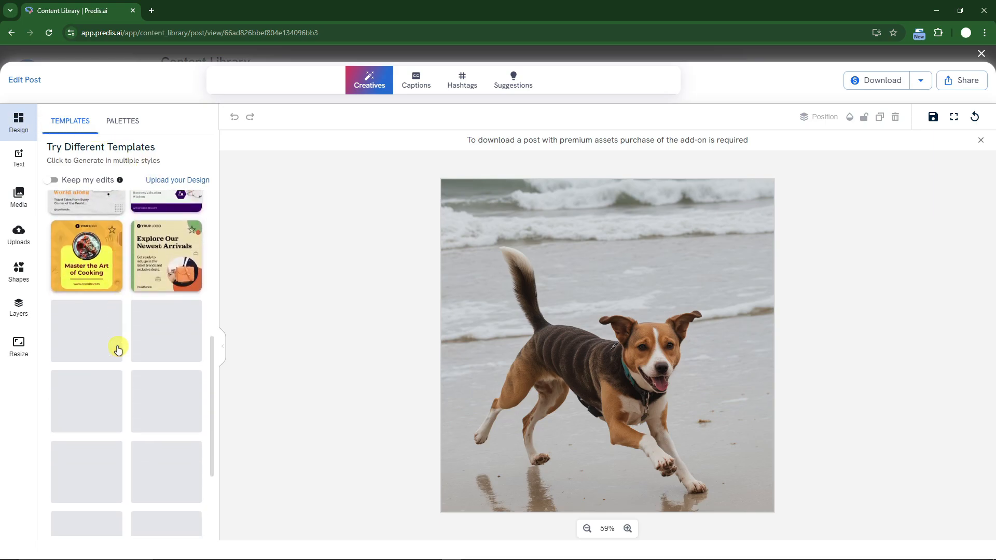
scroll(118, 350, up, 10)
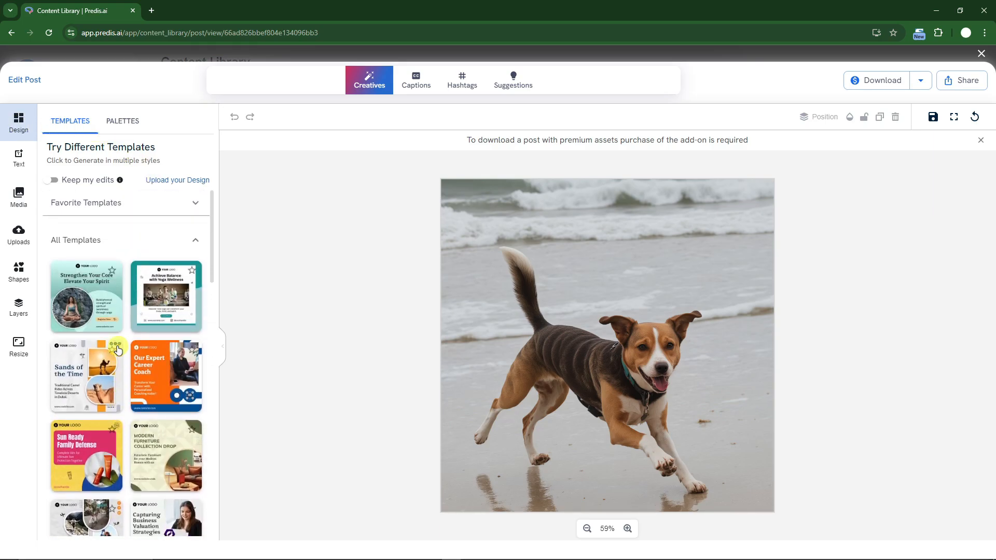
click(980, 55)
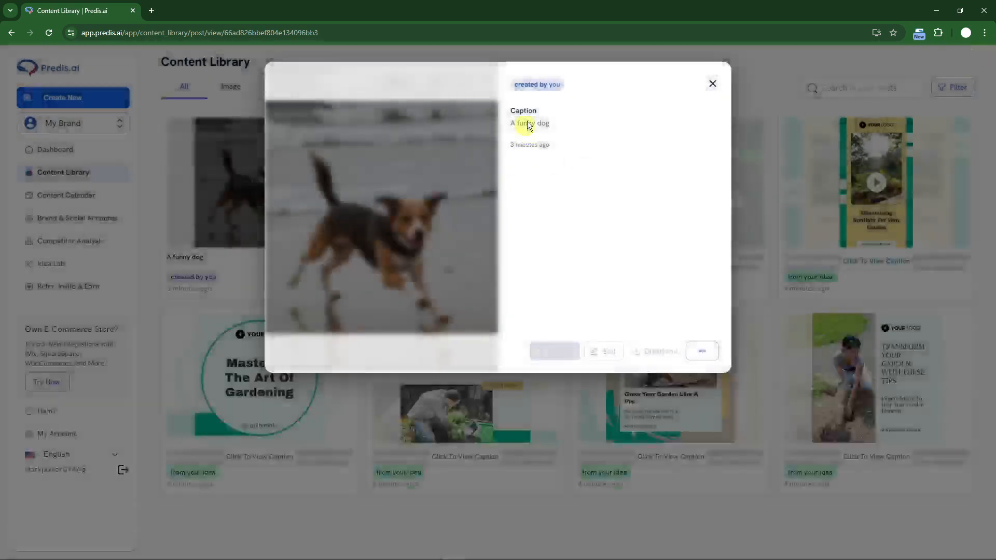
click(714, 83)
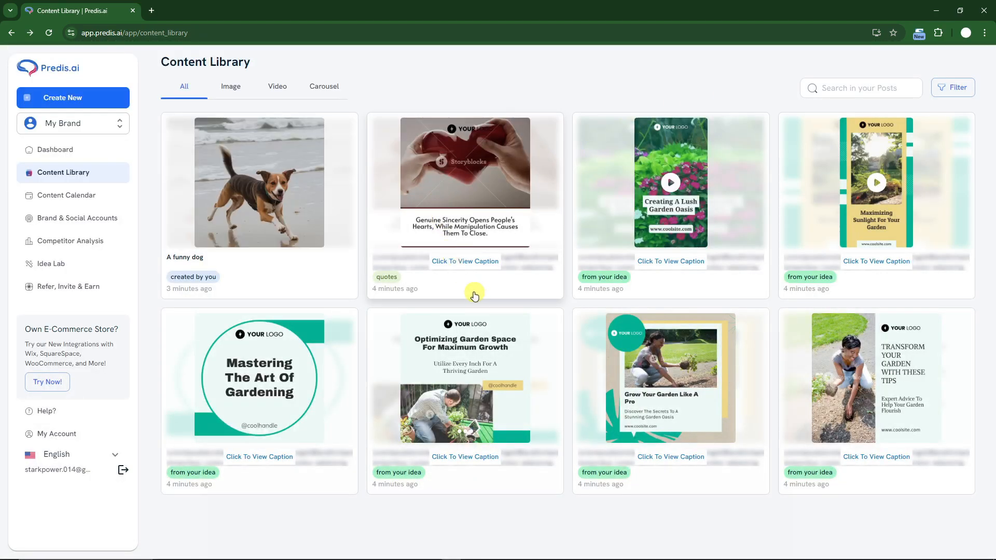